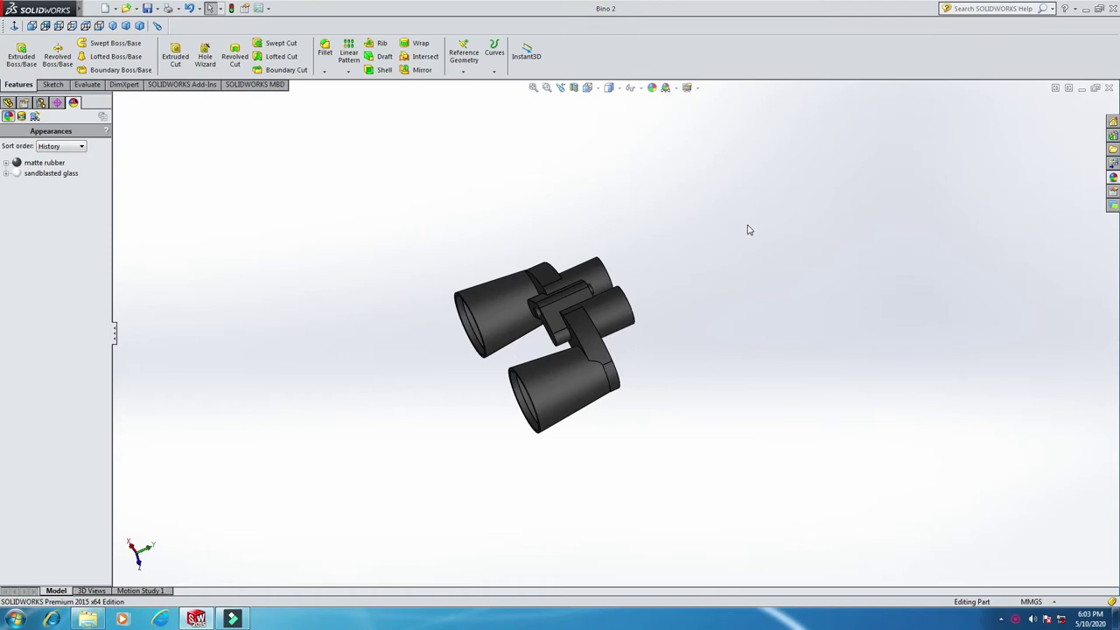
# - Orbit and zoom the finished binoculars to inspect the objective lenses and eyepieces
pyautogui.moveTo(749, 229); pyautogui.dragTo(526, 382, button='middle')
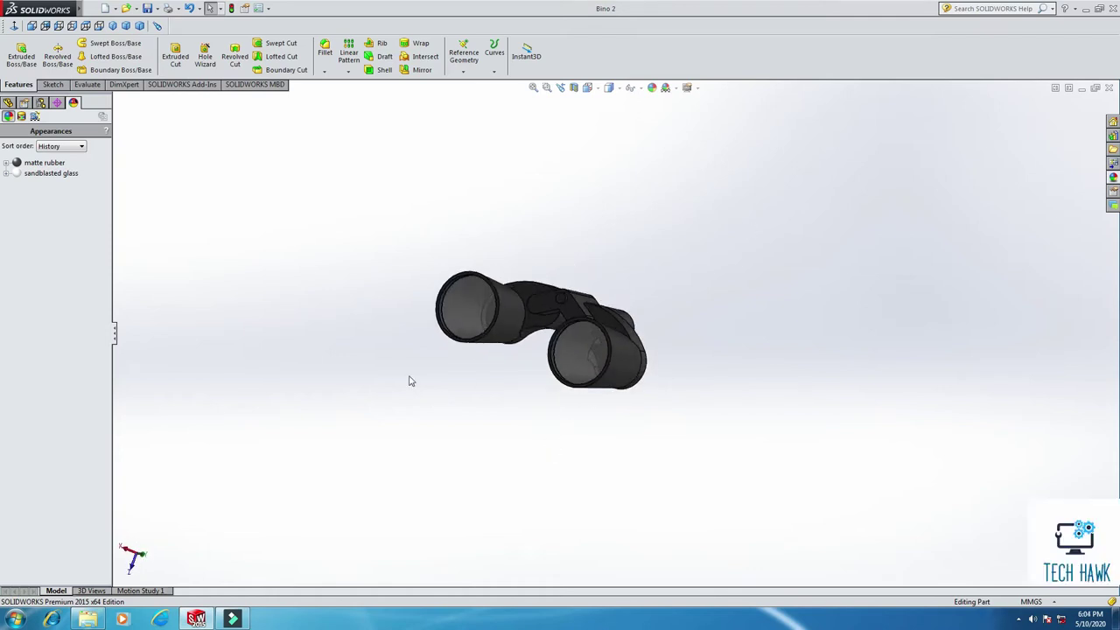
pyautogui.moveTo(406, 274); pyautogui.dragTo(352, 366, button='middle')
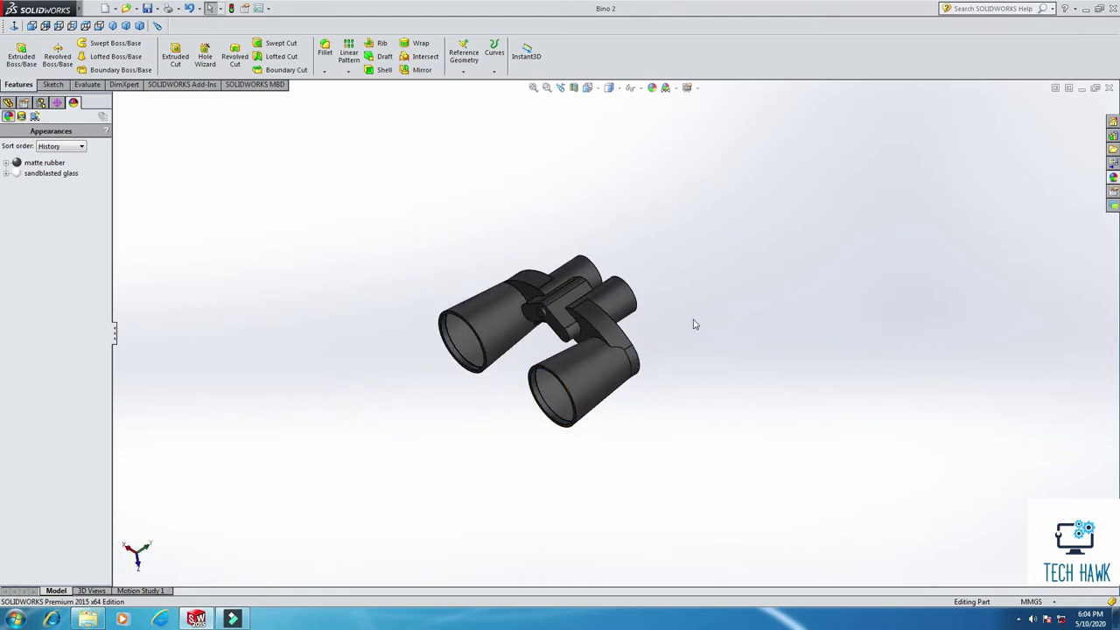
pyautogui.scroll(-2, 667, 345)
pyautogui.moveTo(646, 383); pyautogui.dragTo(640, 452, button='middle')
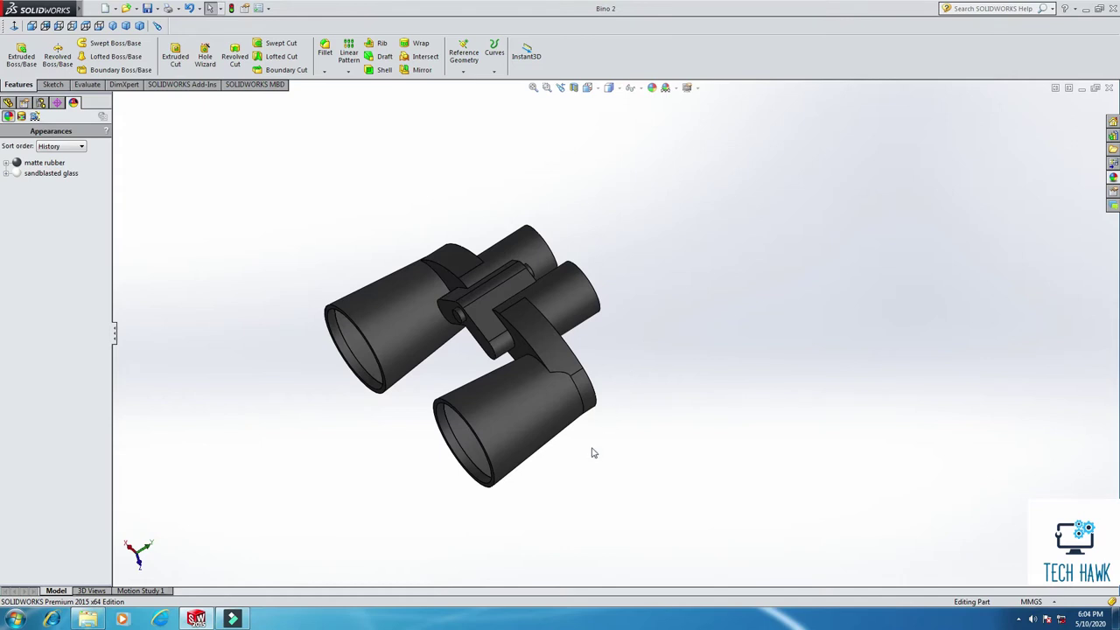
pyautogui.scroll(-2, 592, 452)
pyautogui.scroll(2, 580, 452)
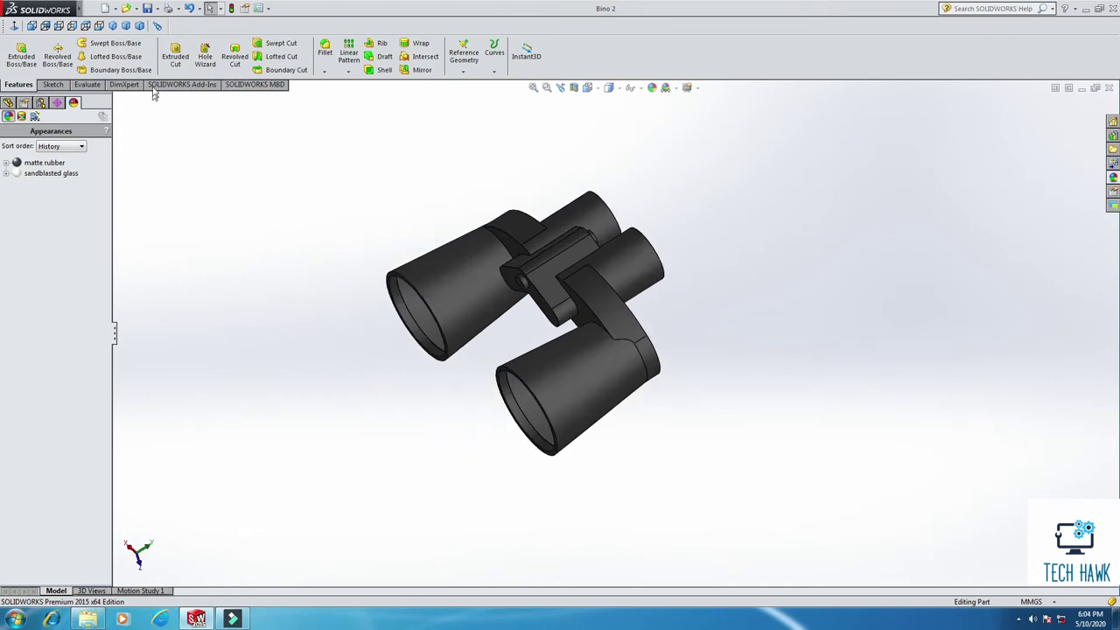
# - Create a new part and start a sketch on the Top Plane
pyautogui.click(106, 8)
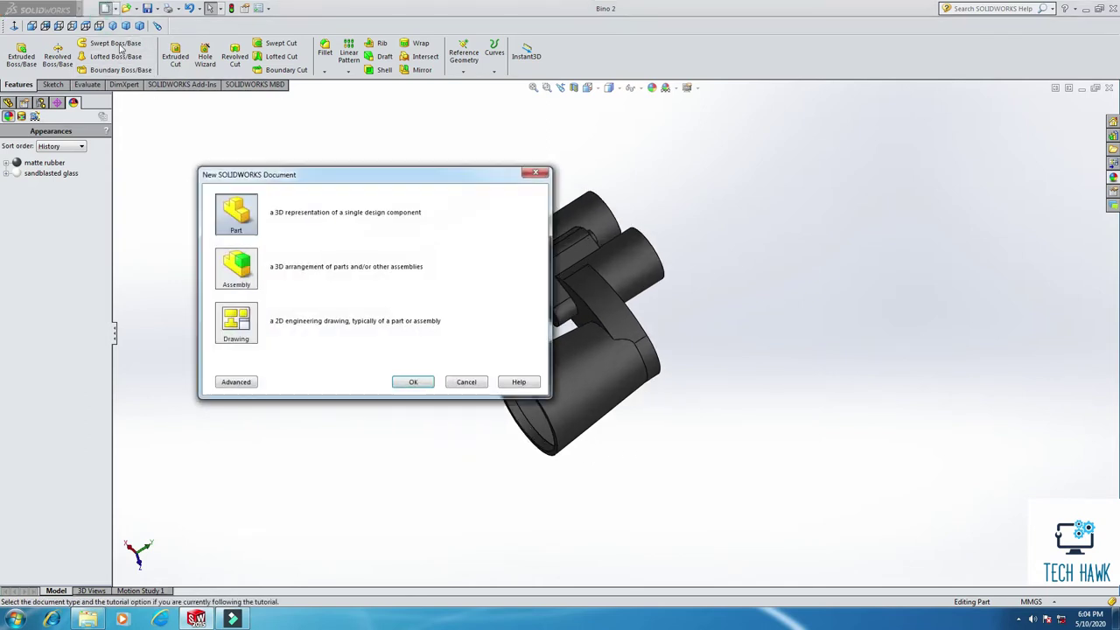
pyautogui.doubleClick(236, 215)
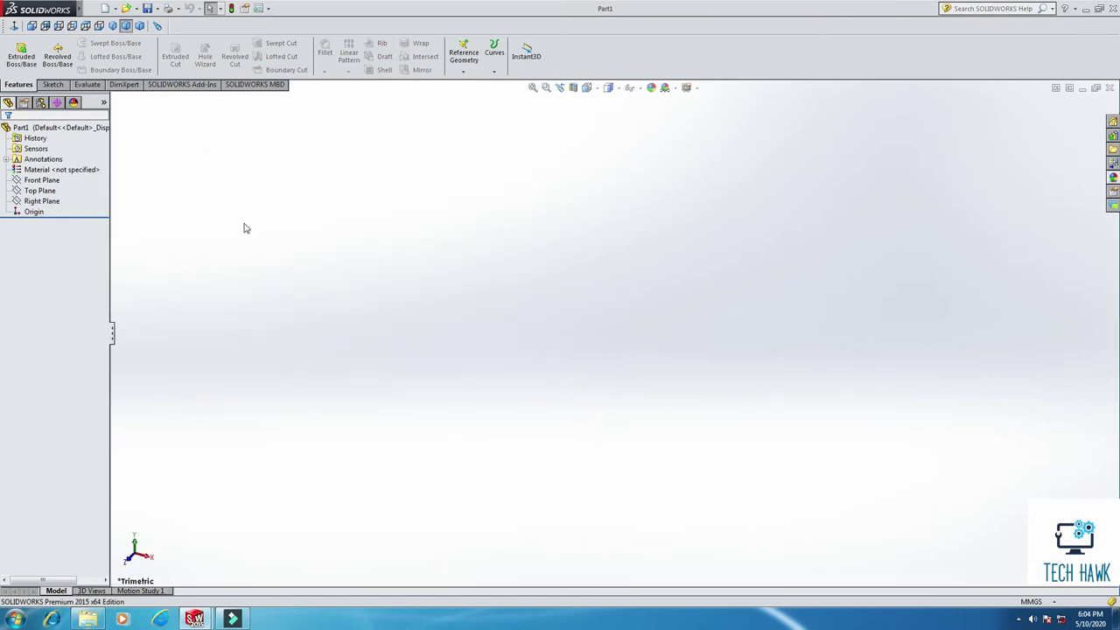
pyautogui.rightClick(40, 190)
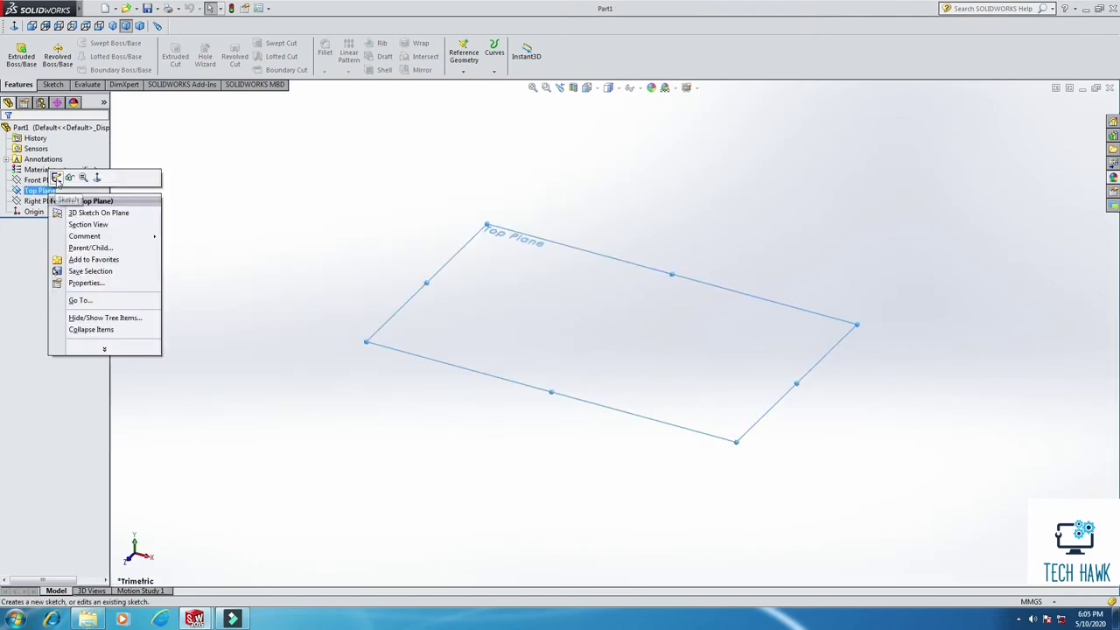
pyautogui.click(57, 179)
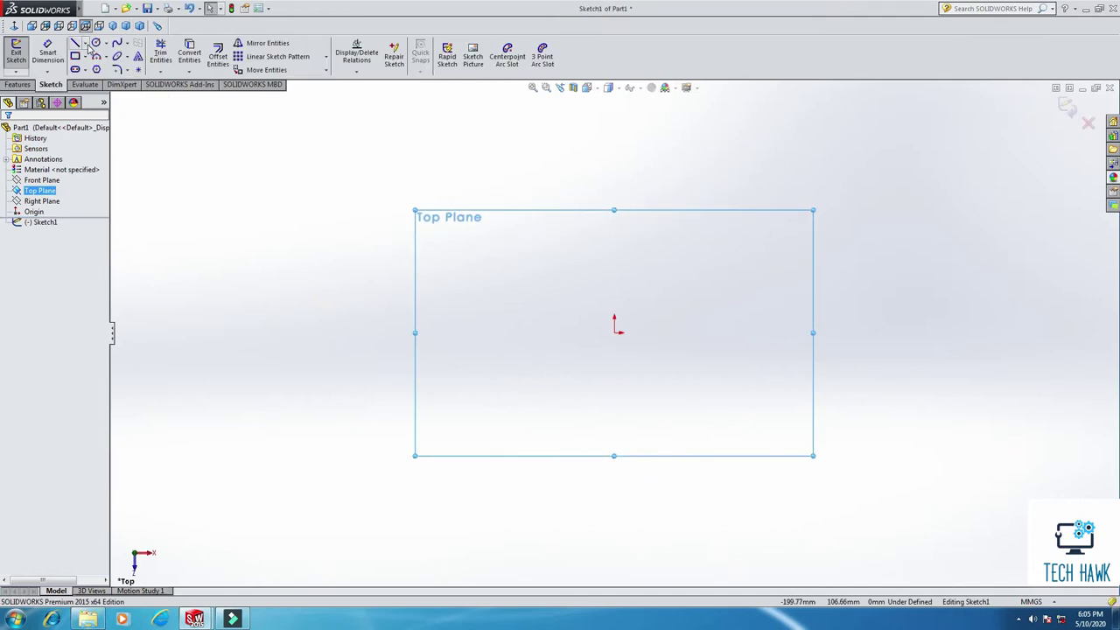
# - Draw a vertical centerline running down from the origin
pyautogui.click(87, 49)
pyautogui.click(107, 68)
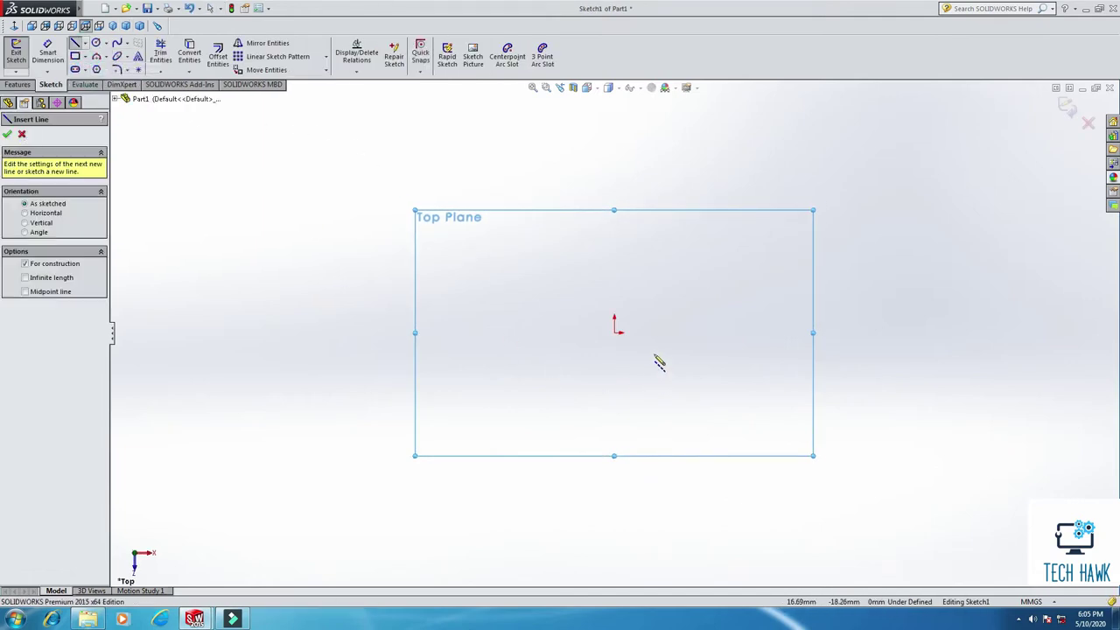
pyautogui.click(614, 333)
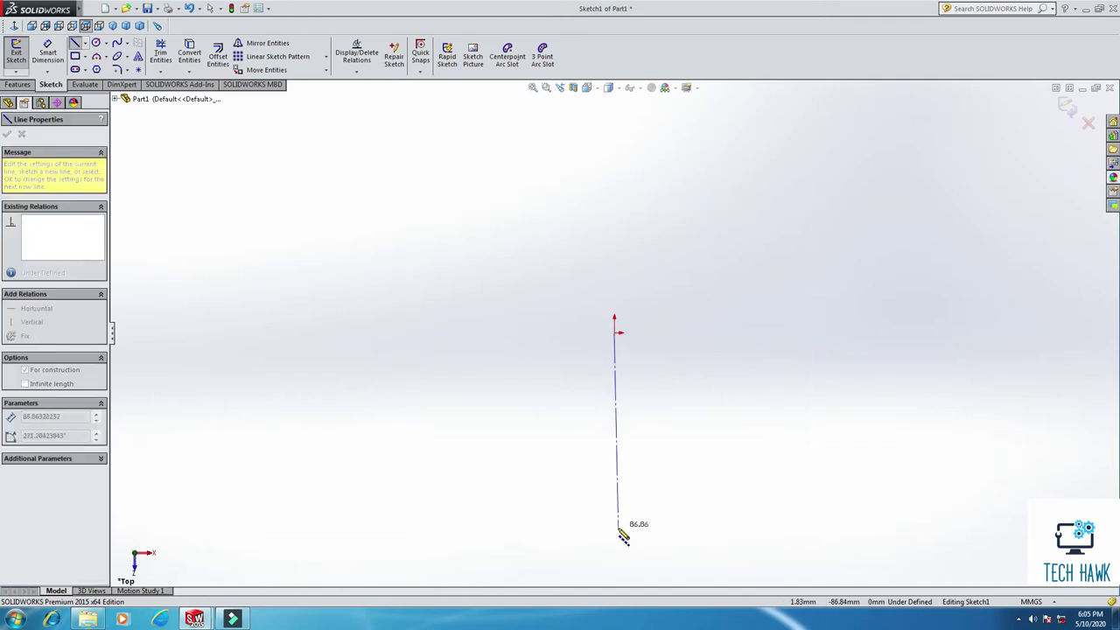
pyautogui.click(618, 528)
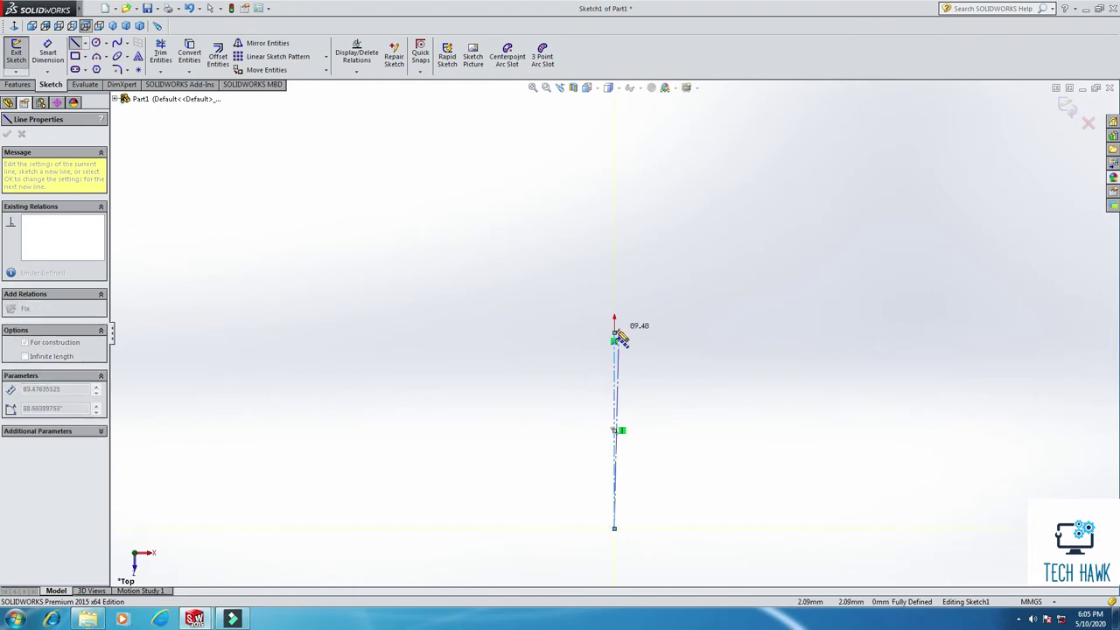
pyautogui.rightClick(716, 336)
# - Draw a second centerline from the origin toward the lower left
pyautogui.click(739, 341)
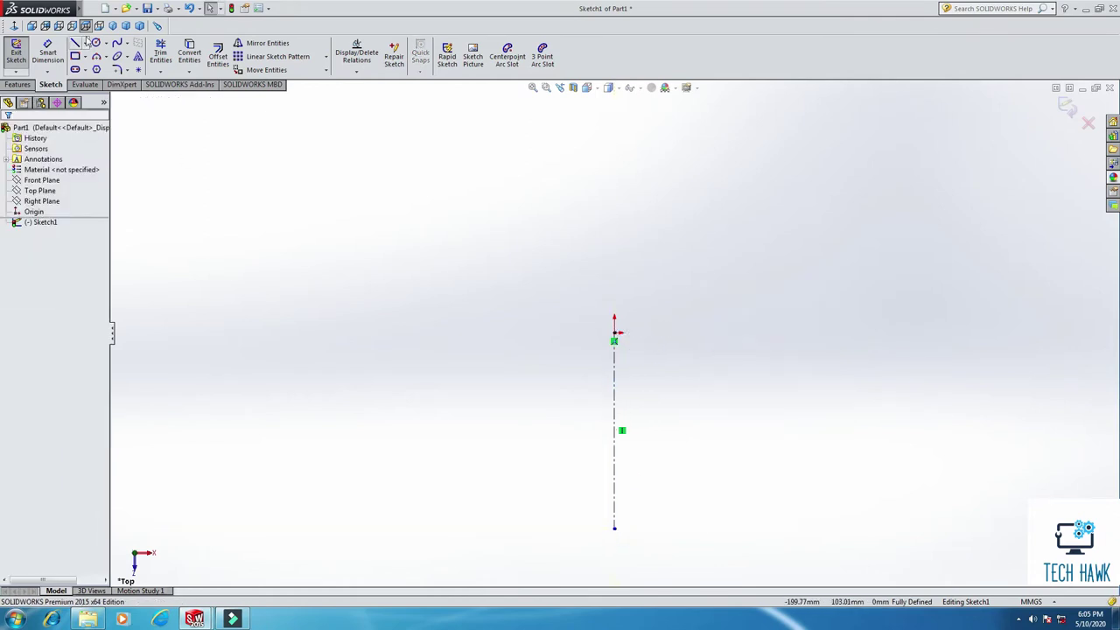
pyautogui.click(85, 43)
pyautogui.click(87, 68)
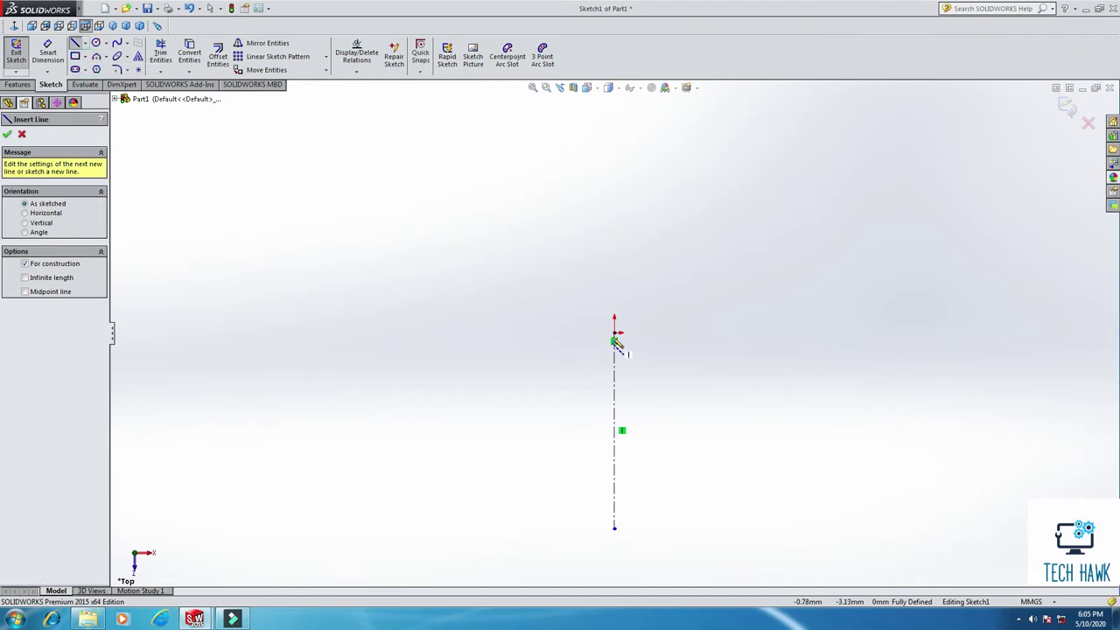
pyautogui.click(616, 339)
pyautogui.click(399, 480)
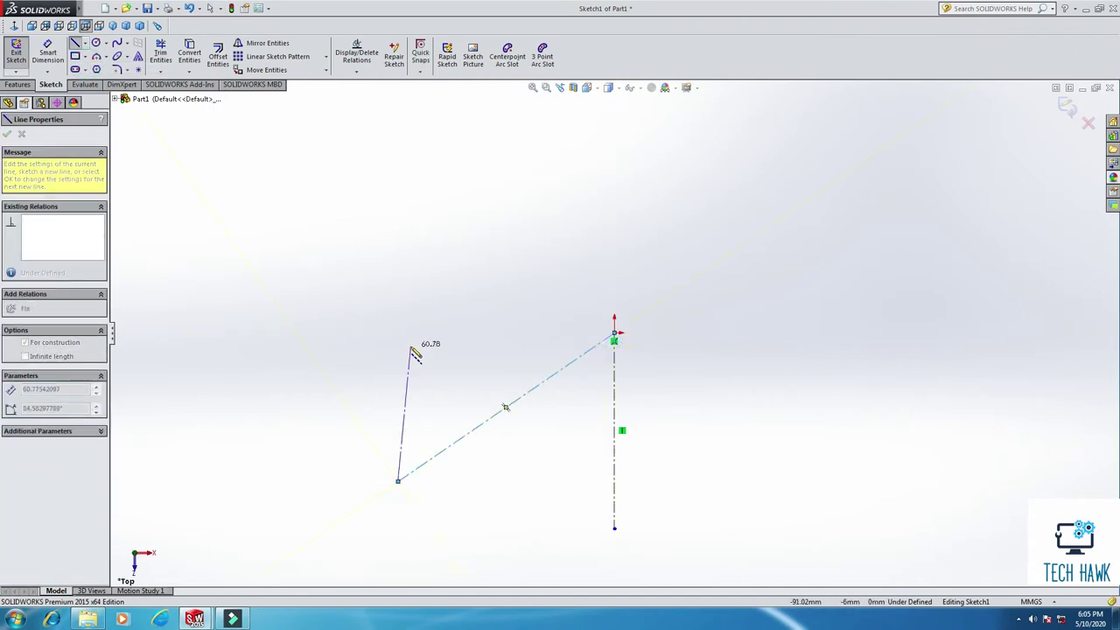
pyautogui.rightClick(418, 350)
pyautogui.click(439, 354)
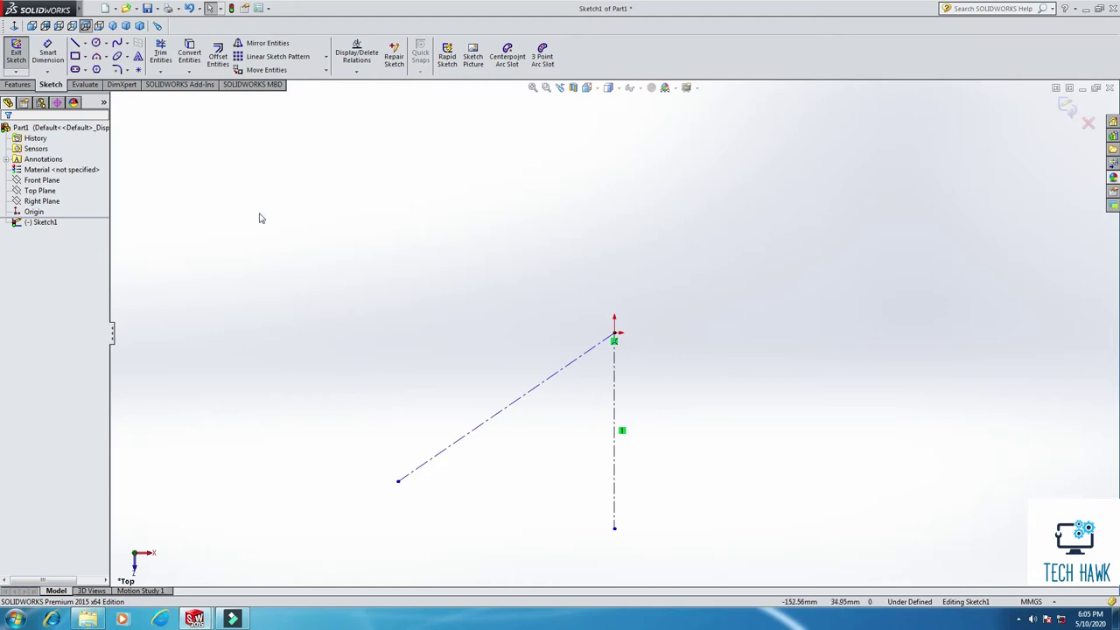
# - Dimension the angle between the two centerlines as 60°
pyautogui.click(47, 52)
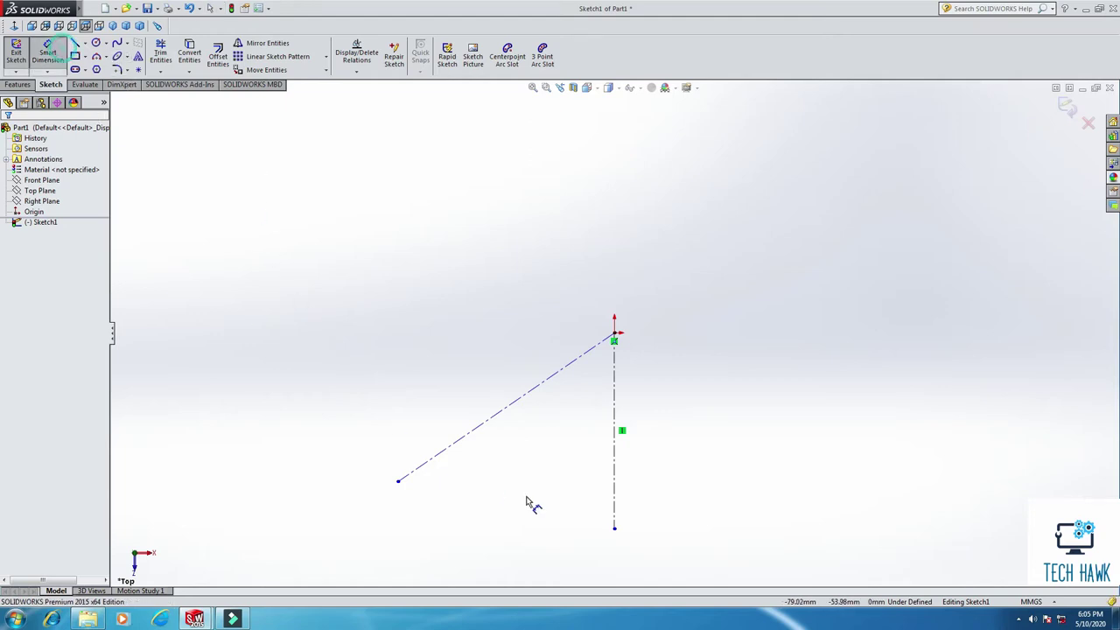
pyautogui.click(488, 427)
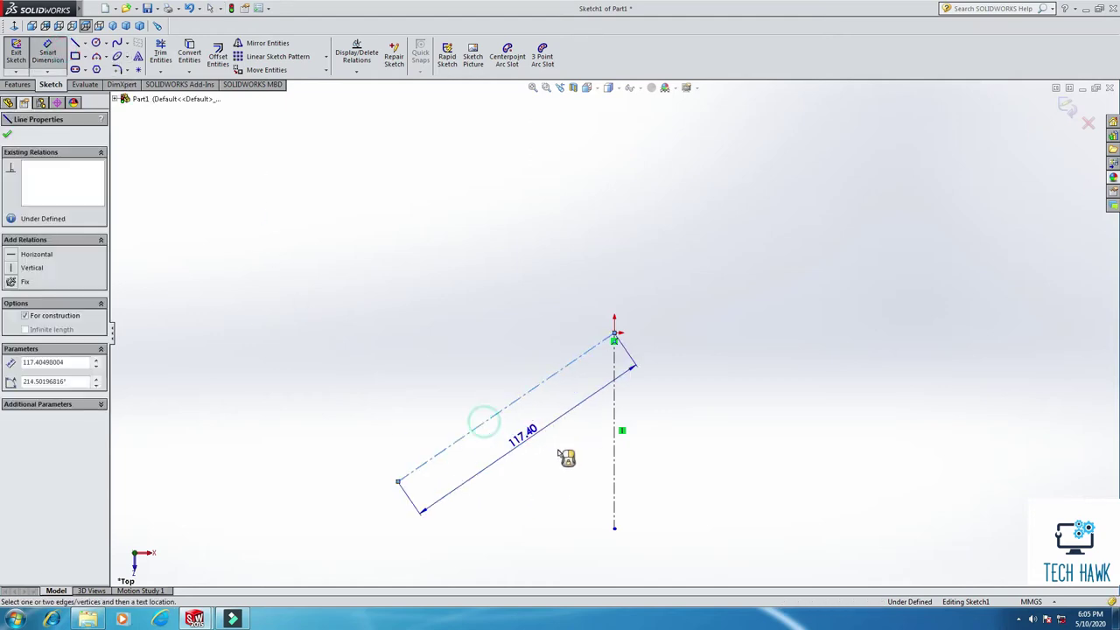
pyautogui.click(615, 459)
pyautogui.click(567, 477)
pyautogui.write('6')
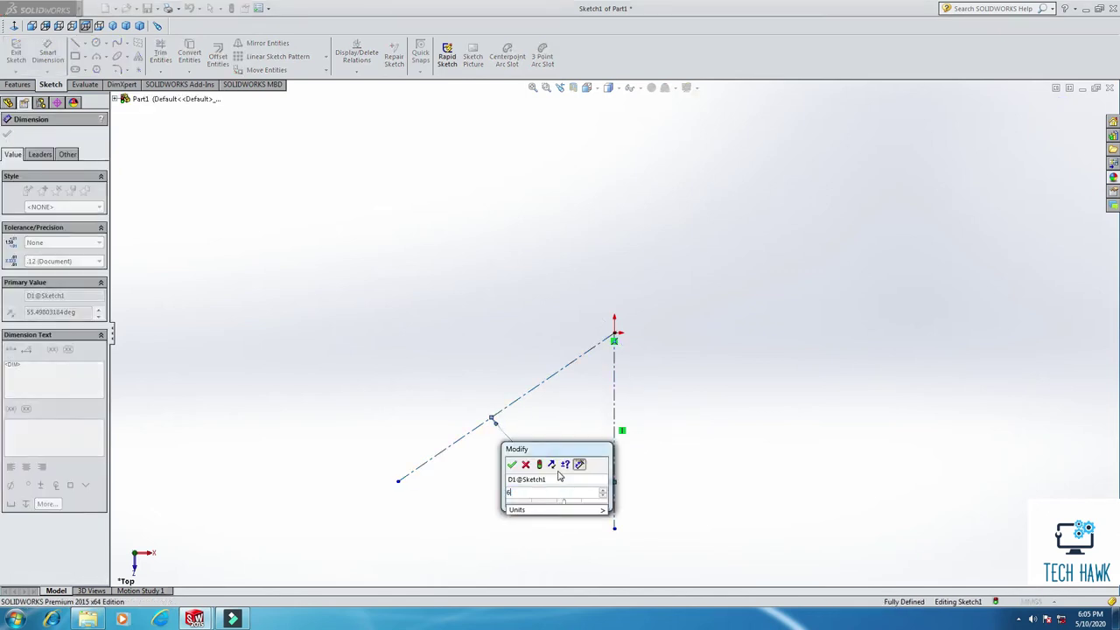
pyautogui.write('0')
pyautogui.press('Return')
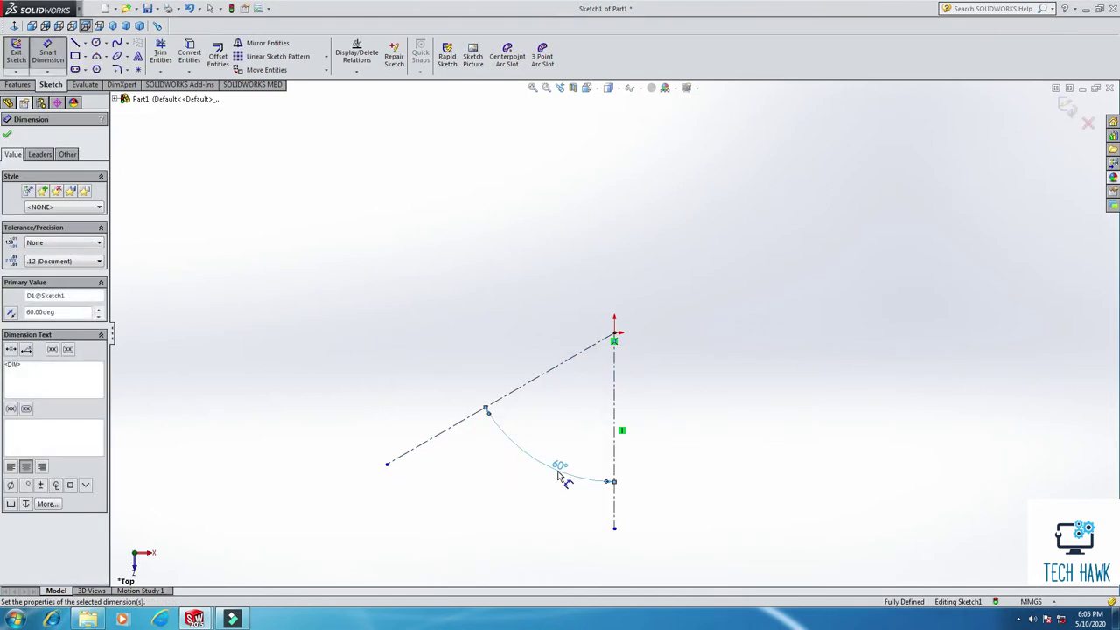
# - Draw a circle centred on the diagonal centerline and dimension it Ø60
pyautogui.click(96, 44)
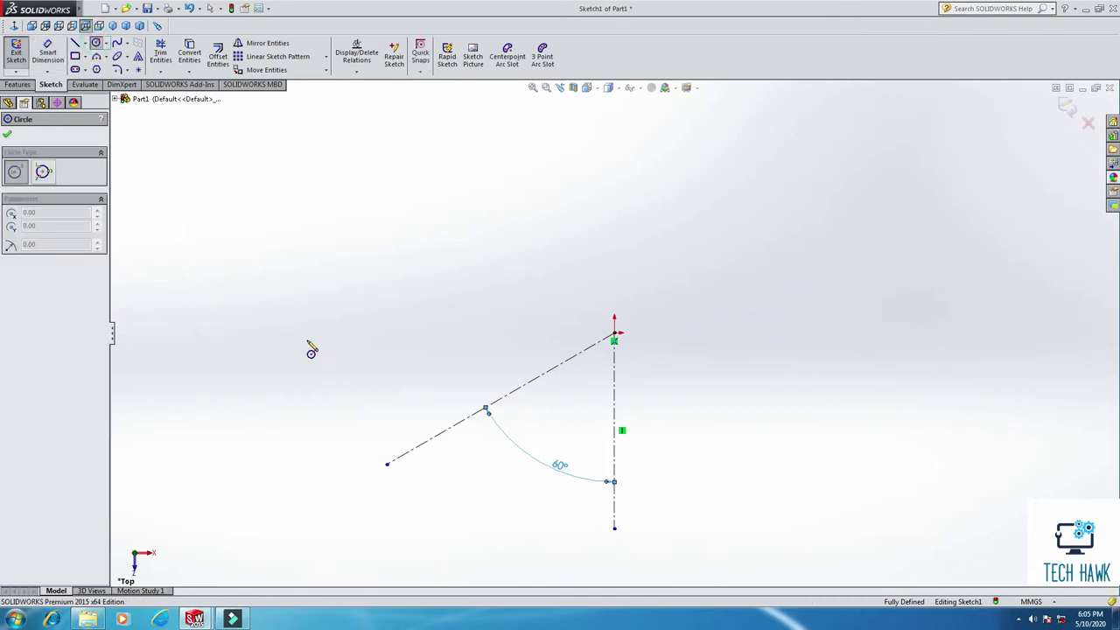
pyautogui.click(458, 424)
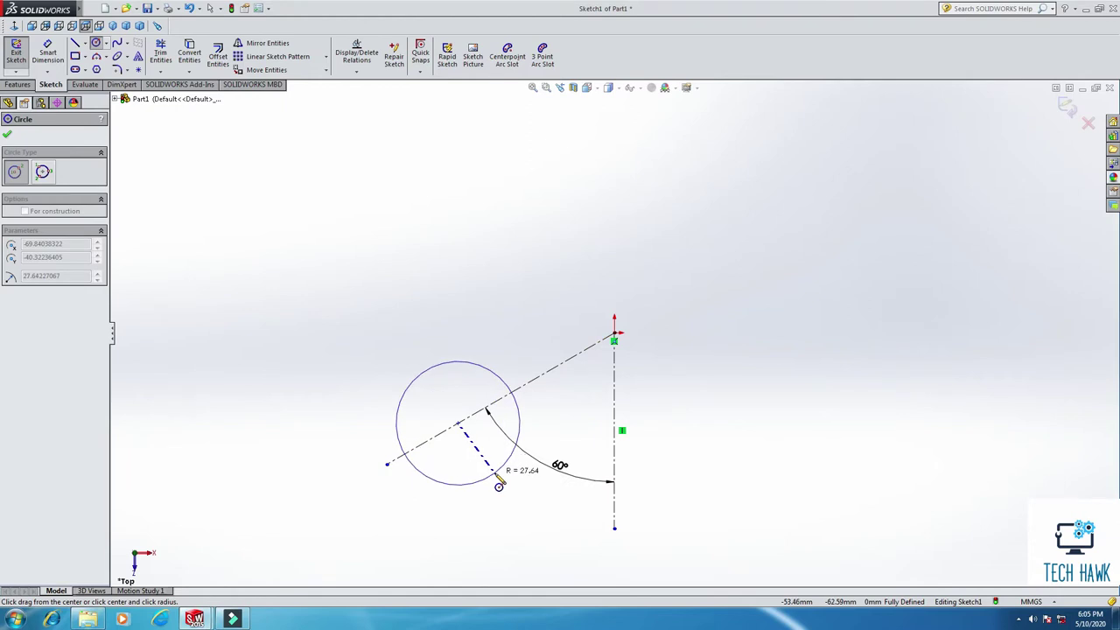
pyautogui.click(499, 486)
pyautogui.press('d')
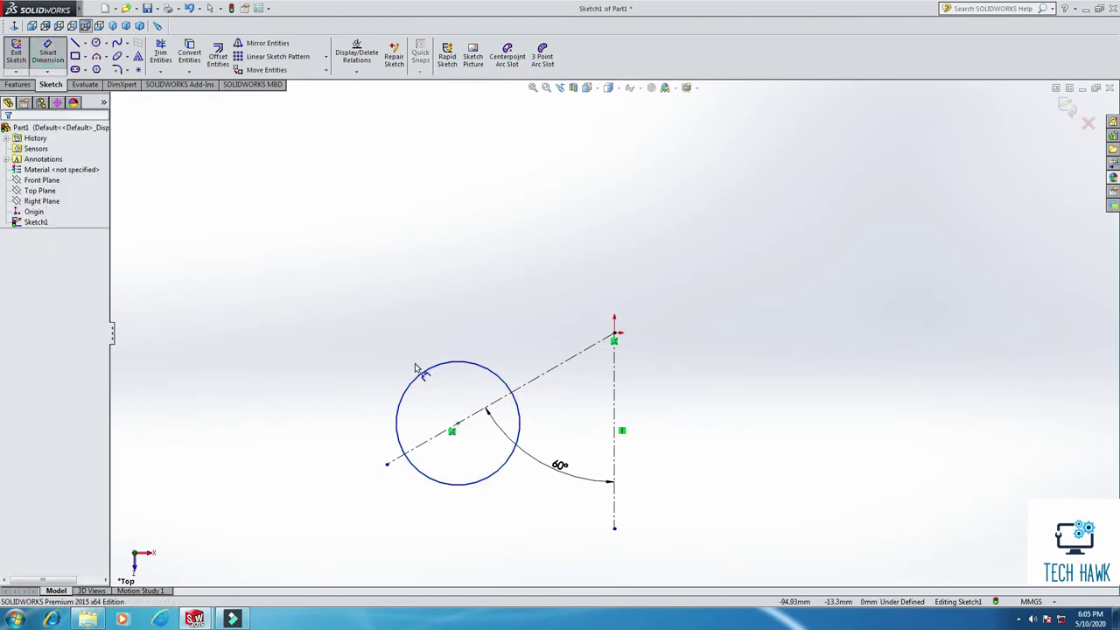
pyautogui.click(421, 373)
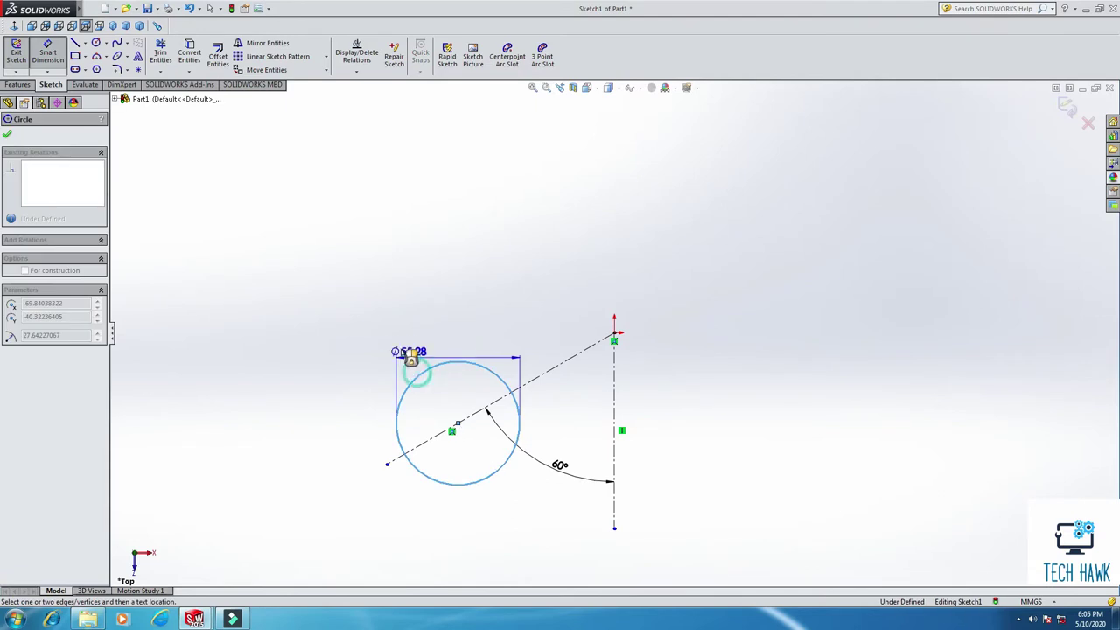
pyautogui.click(441, 323)
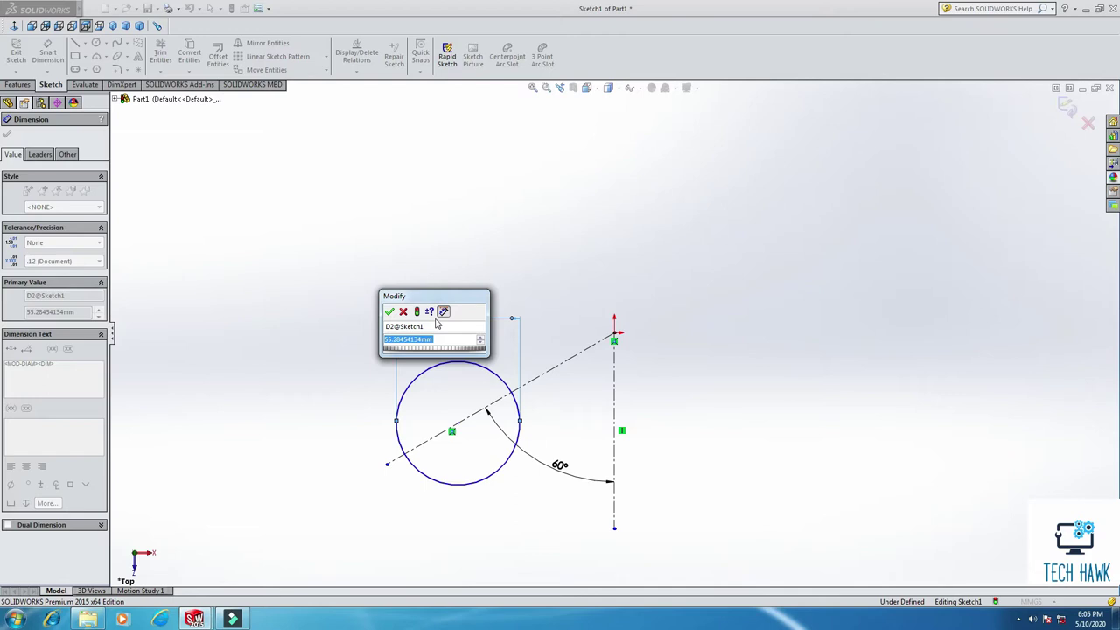
pyautogui.write('60')
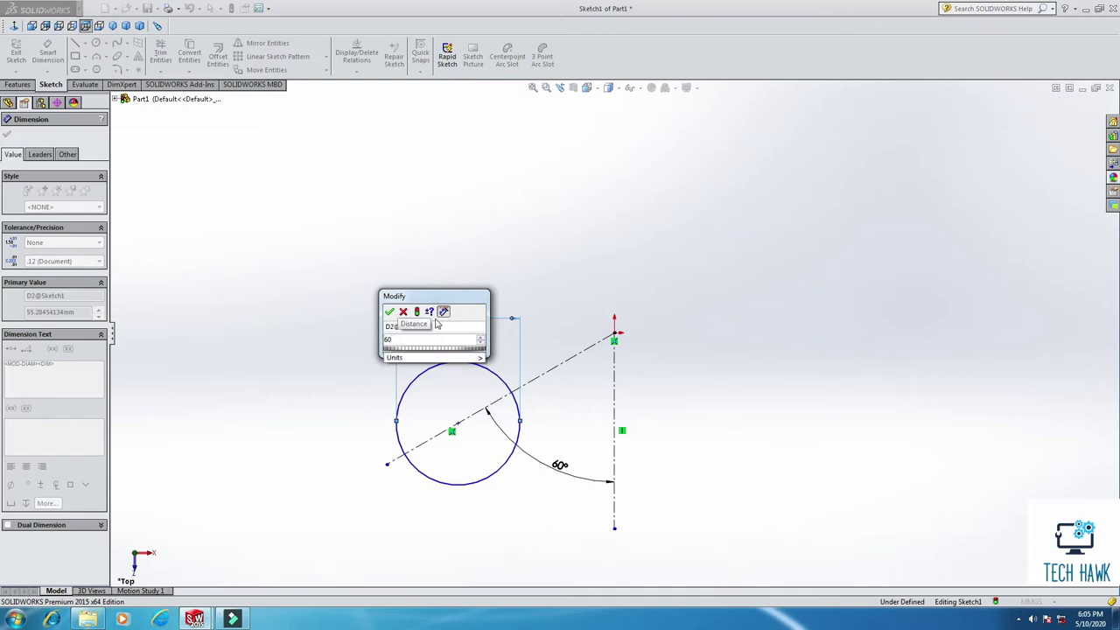
pyautogui.press('Return')
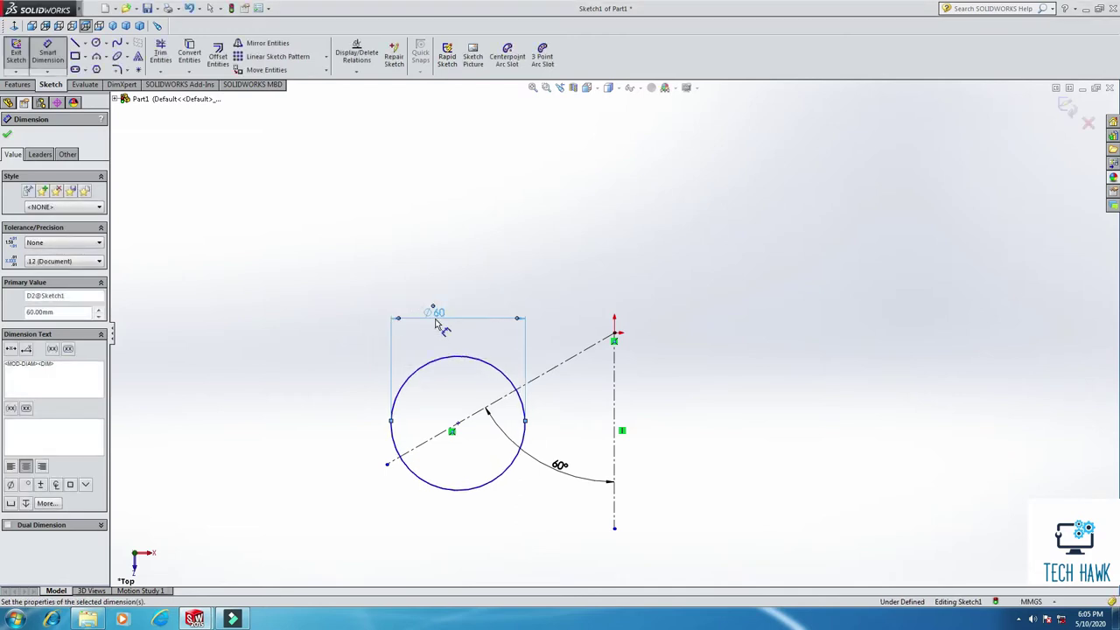
# - Draw a smaller circle on the diagonal near the origin, dimensioned Ø38
pyautogui.click(97, 43)
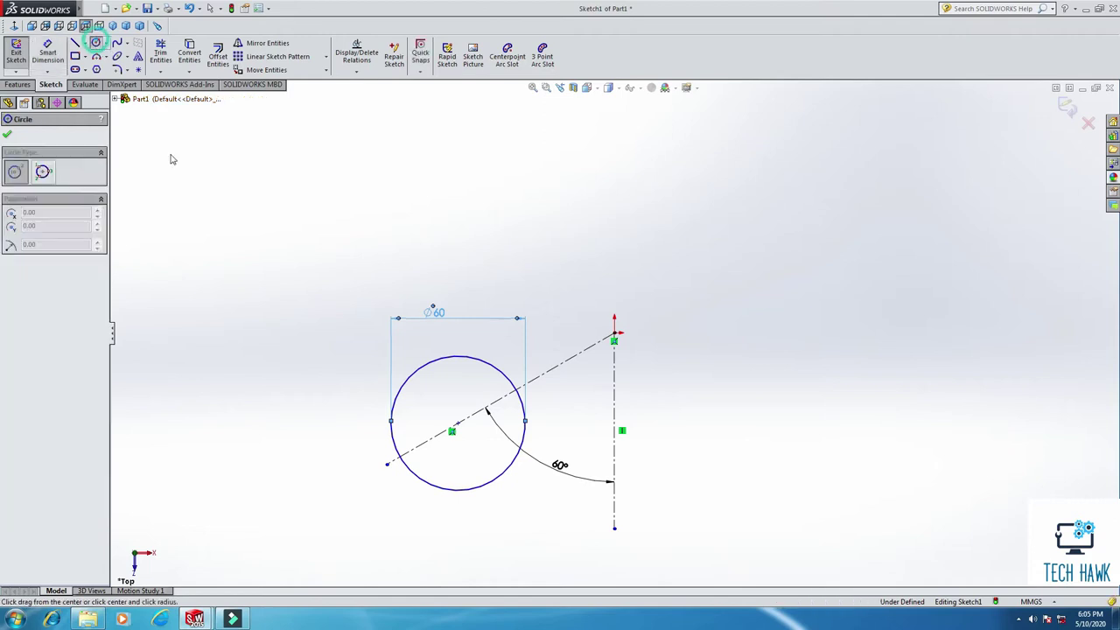
pyautogui.click(562, 362)
pyautogui.click(569, 340)
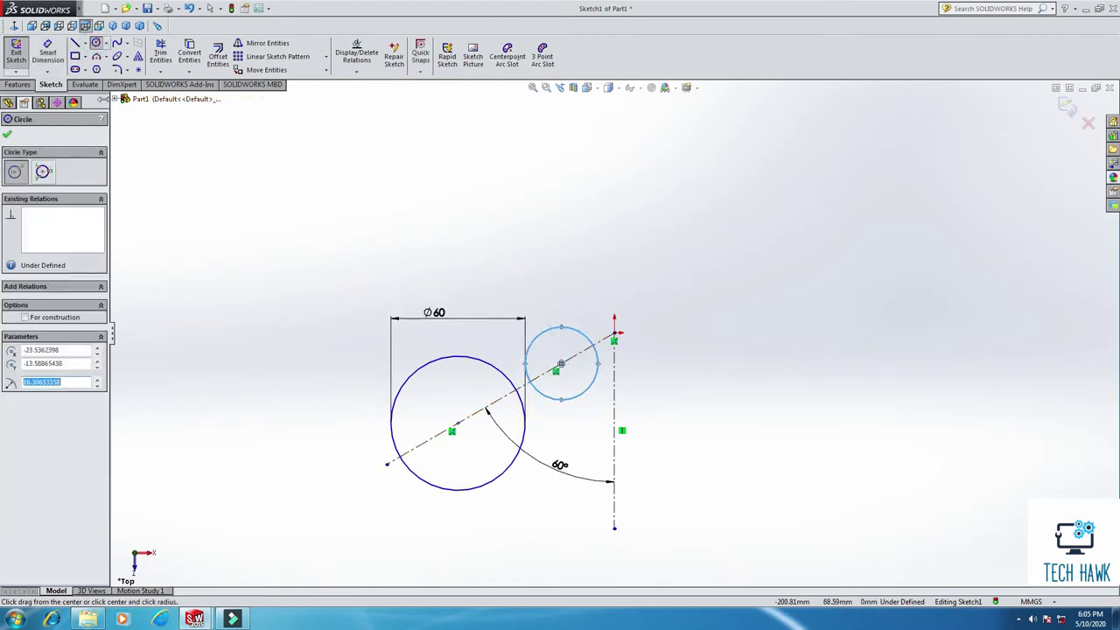
pyautogui.click(48, 52)
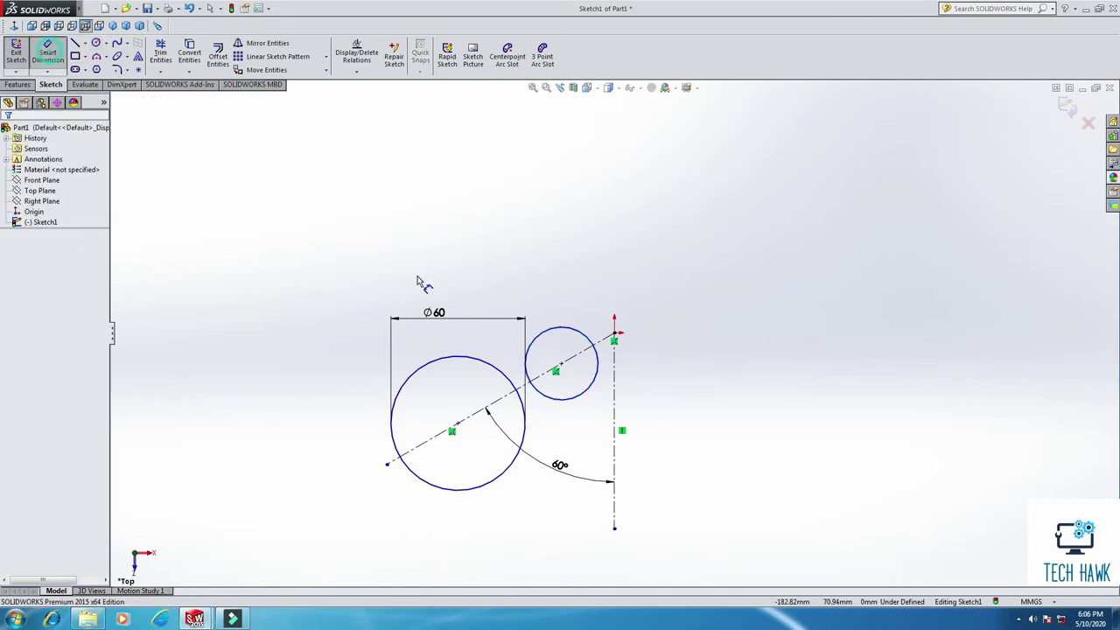
pyautogui.click(550, 329)
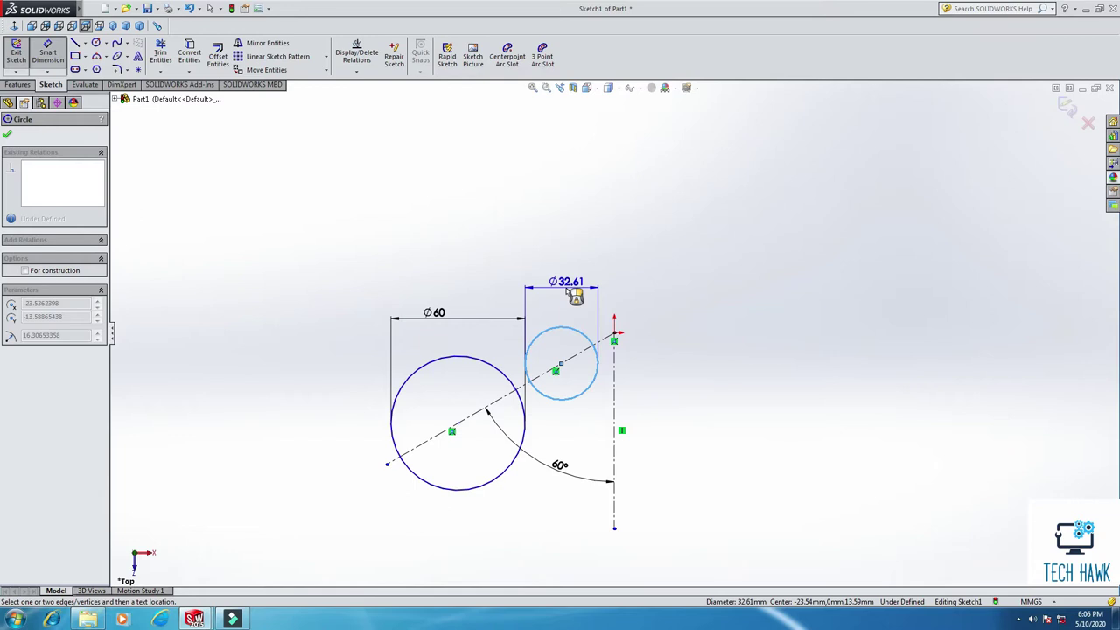
pyautogui.click(574, 293)
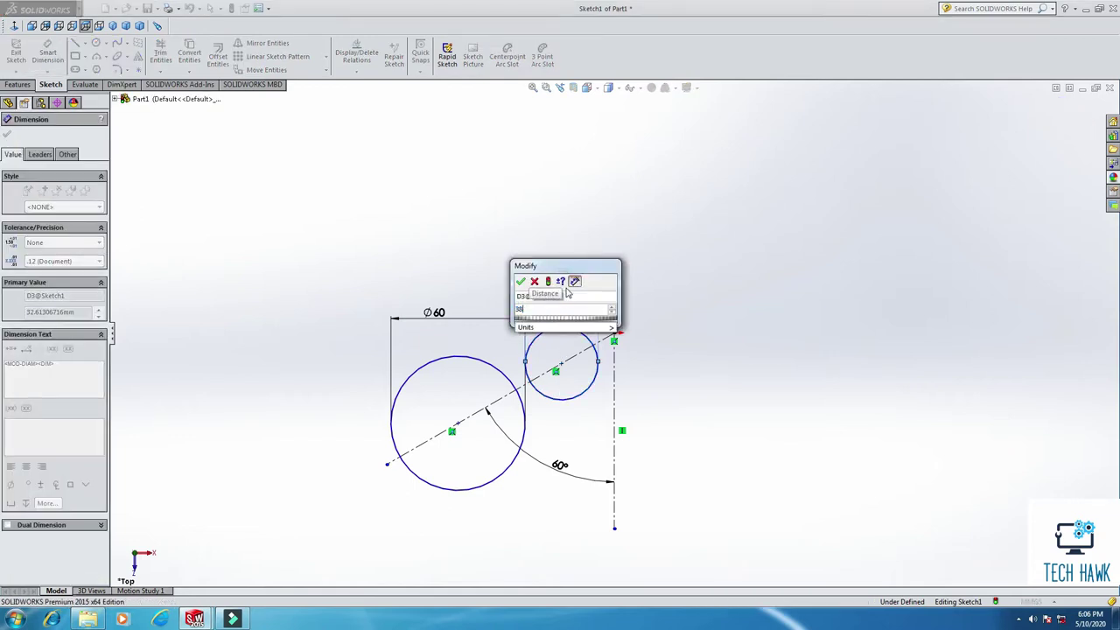
pyautogui.press('Return')
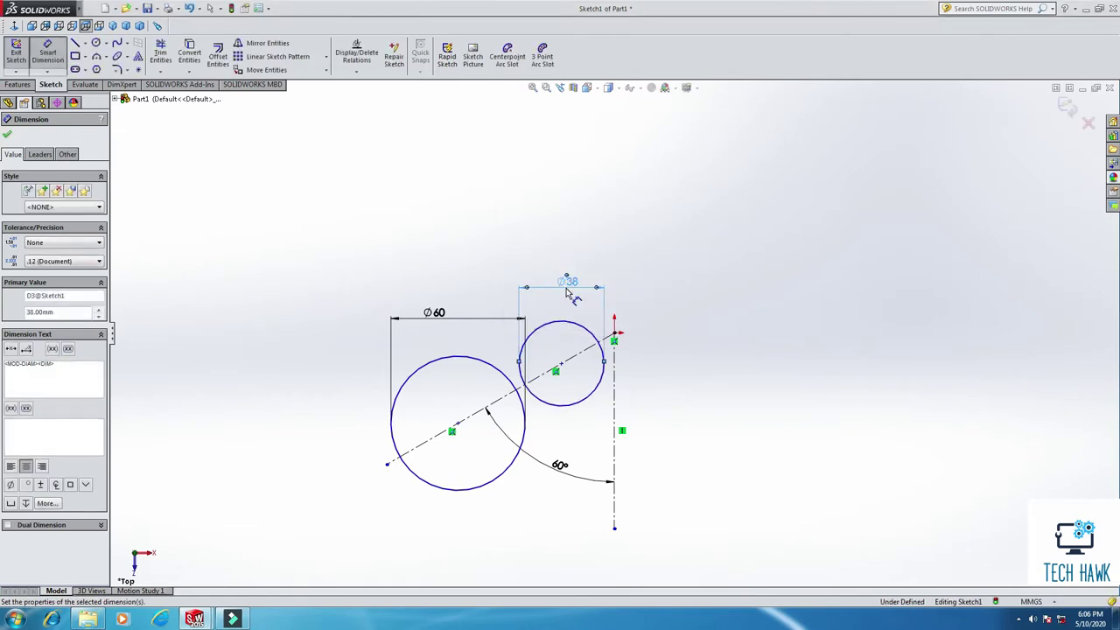
pyautogui.scroll(-1, 582, 349)
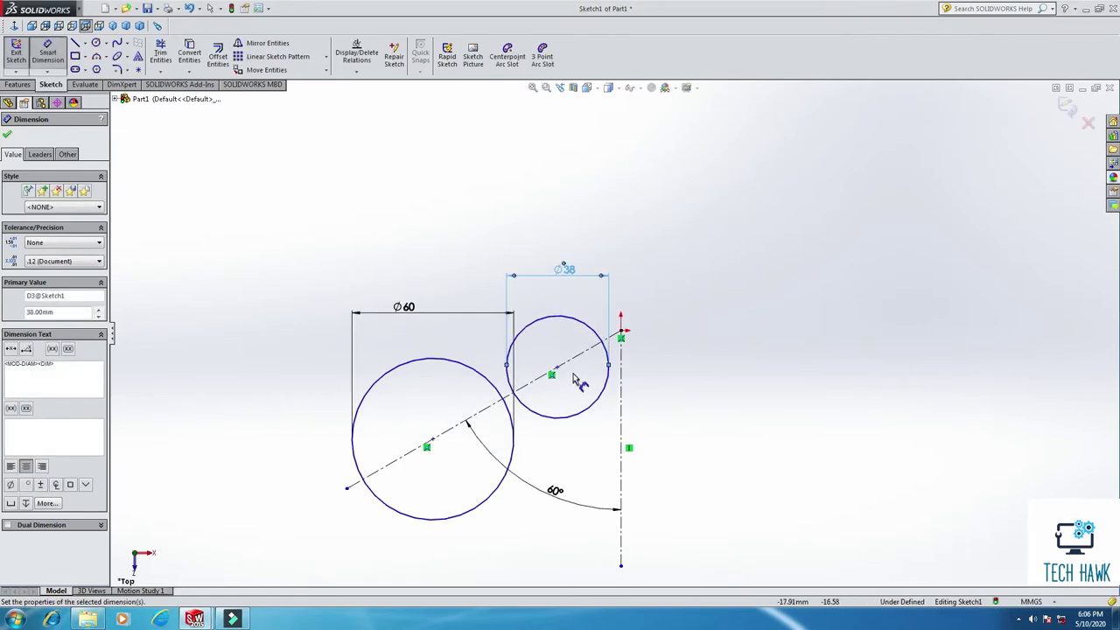
# - Dimension the distance between the two circle centres as 45
pyautogui.click(558, 369)
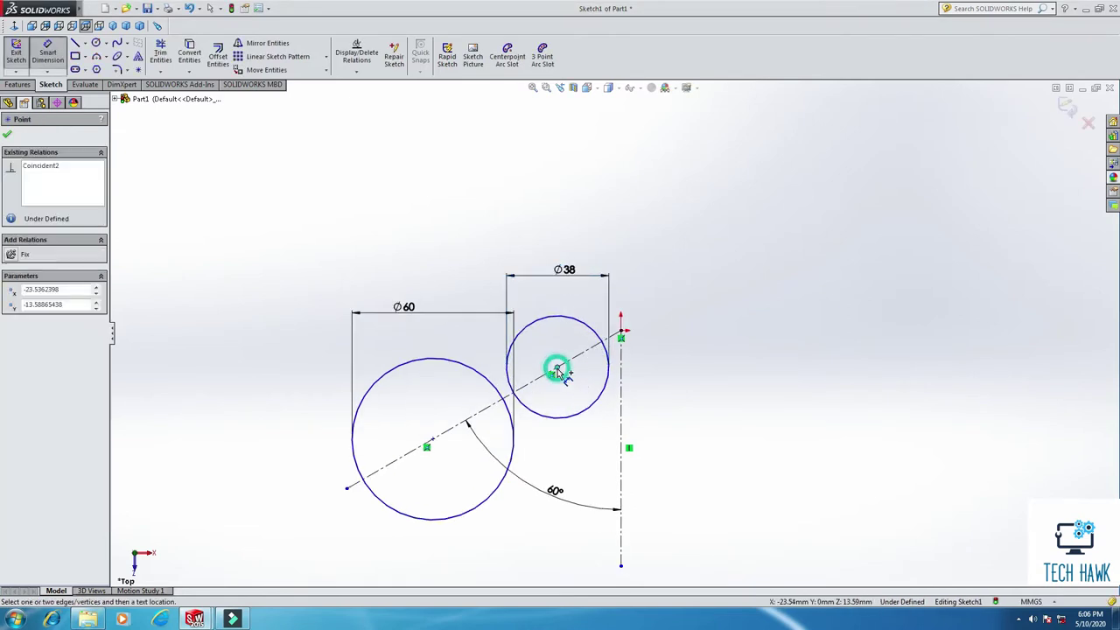
pyautogui.click(433, 440)
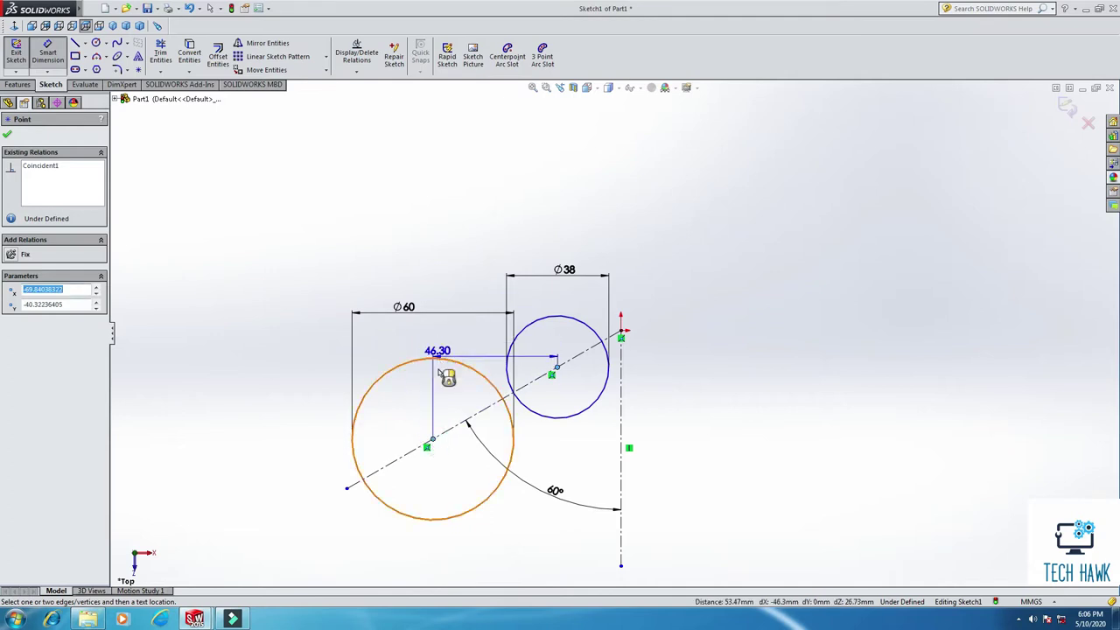
pyautogui.click(499, 432)
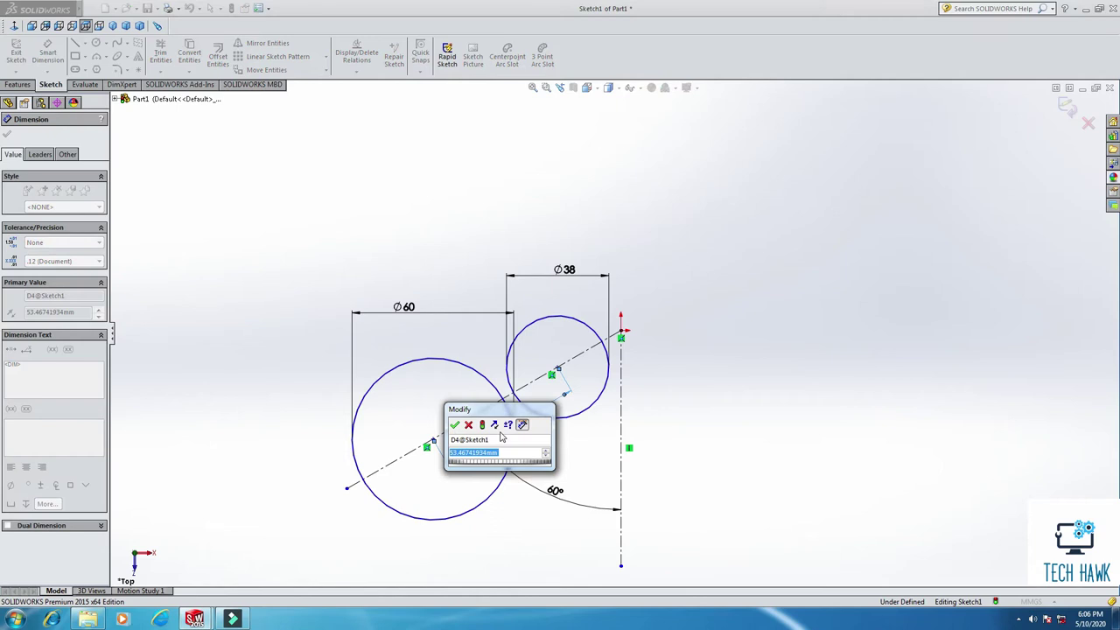
pyautogui.write('45')
pyautogui.press('Return')
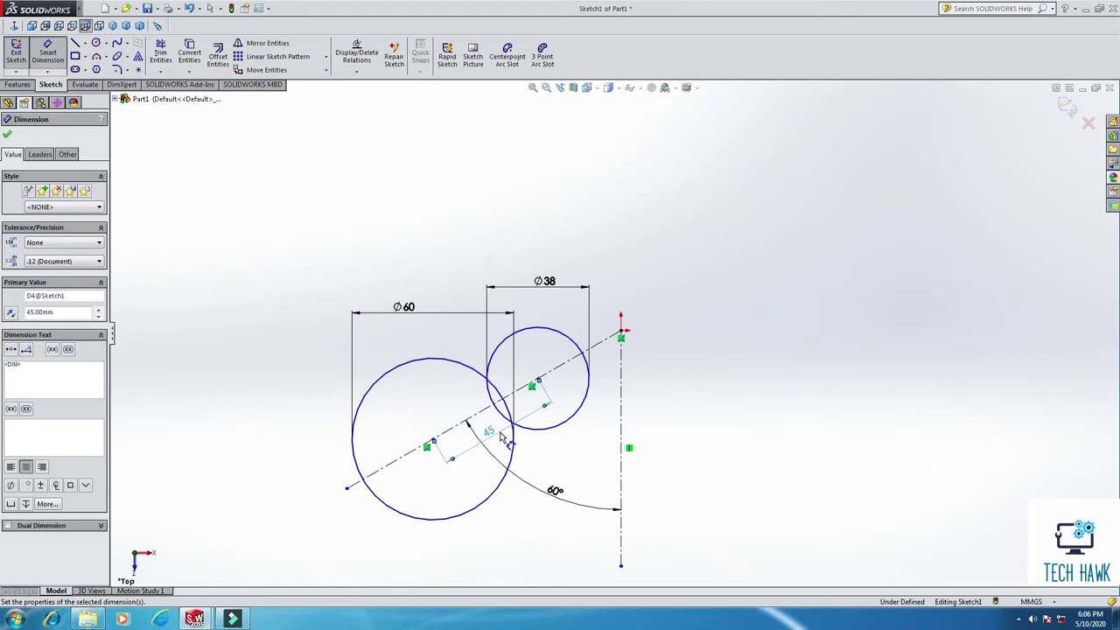
# - Change the large circle's diameter from Ø60 to Ø50
pyautogui.doubleClick(413, 310)
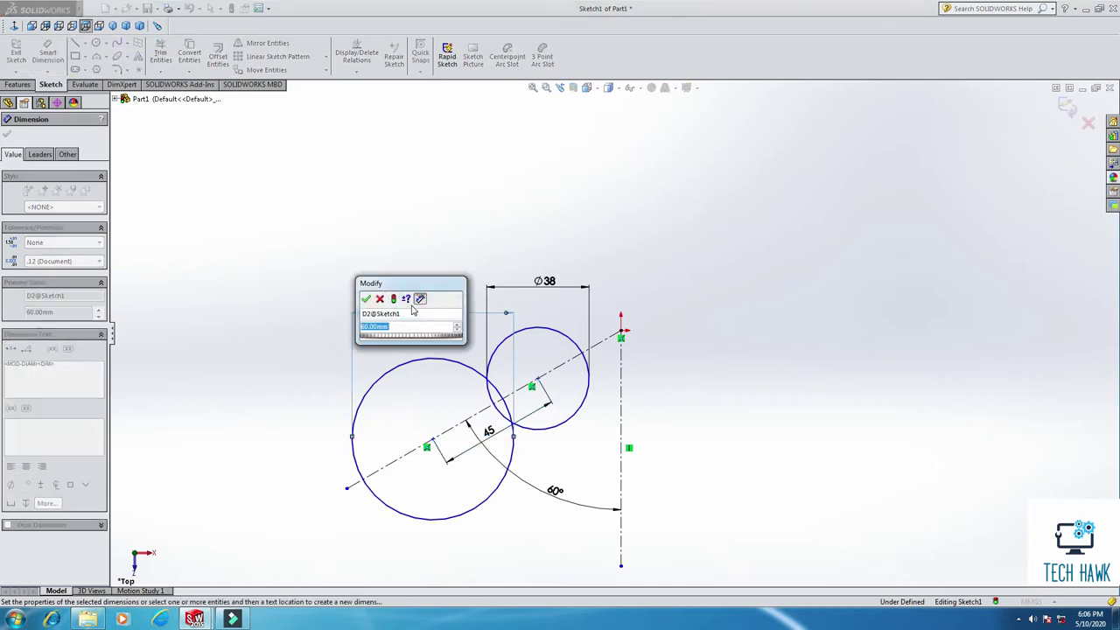
pyautogui.write('50')
pyautogui.press('Return')
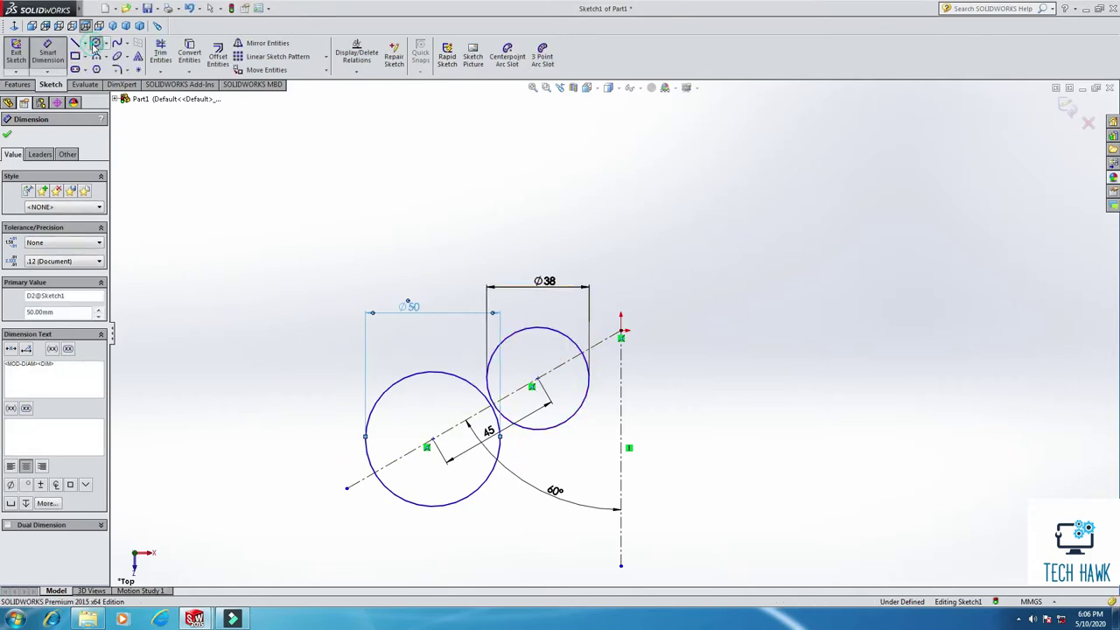
pyautogui.click(95, 44)
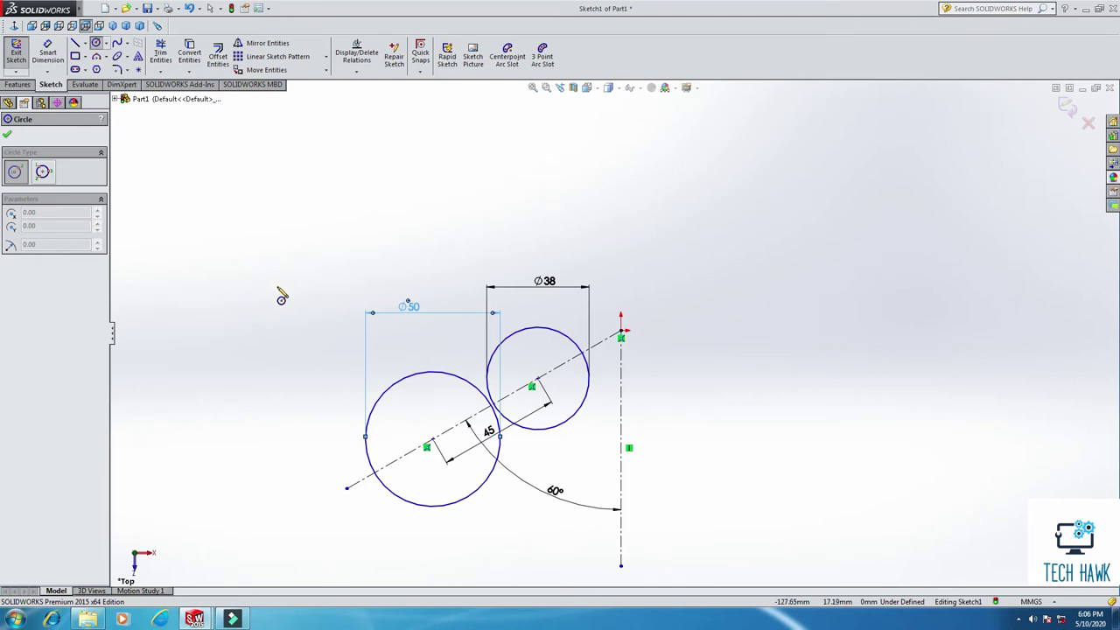
# - Draw a Ø10 circle at the construction line's end
pyautogui.click(621, 332)
pyautogui.click(642, 337)
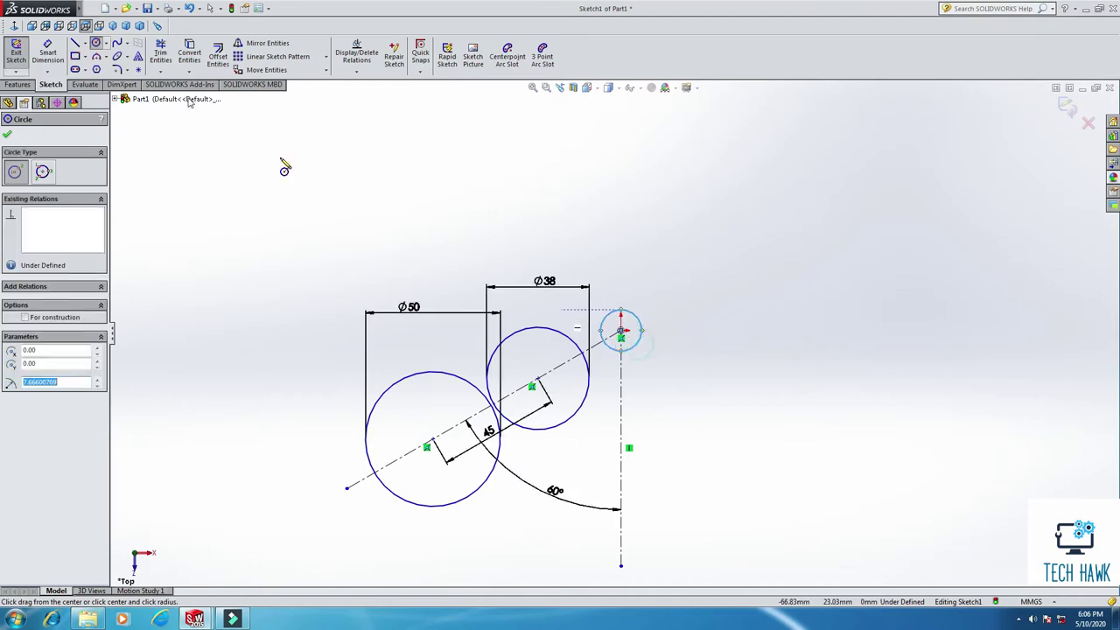
pyautogui.click(53, 51)
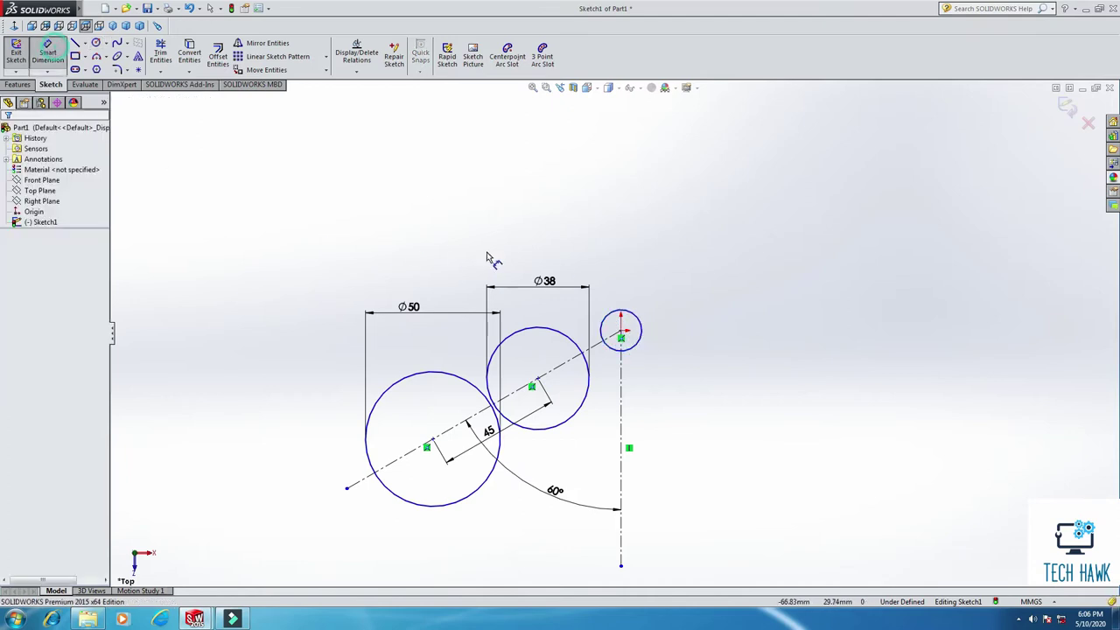
pyautogui.click(639, 321)
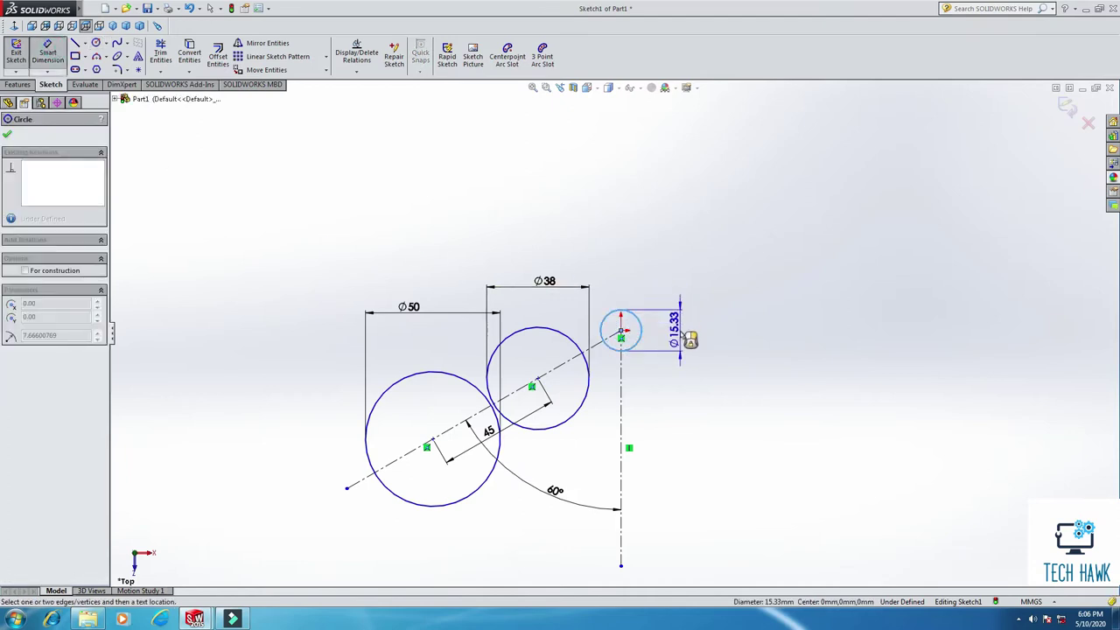
pyautogui.click(685, 337)
pyautogui.write('10')
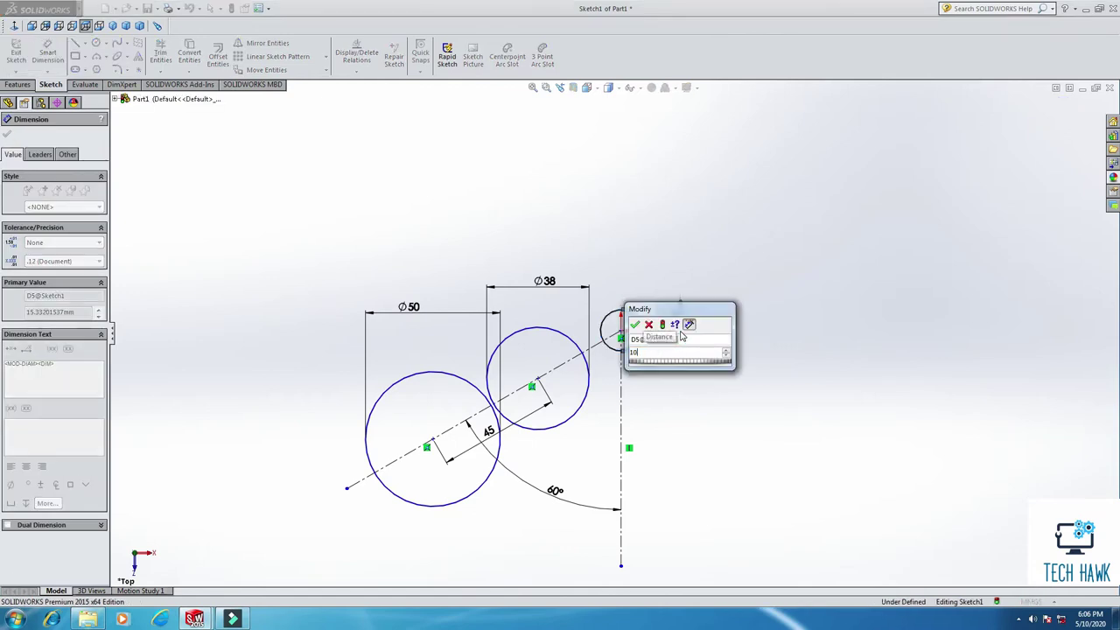
pyautogui.press('Return')
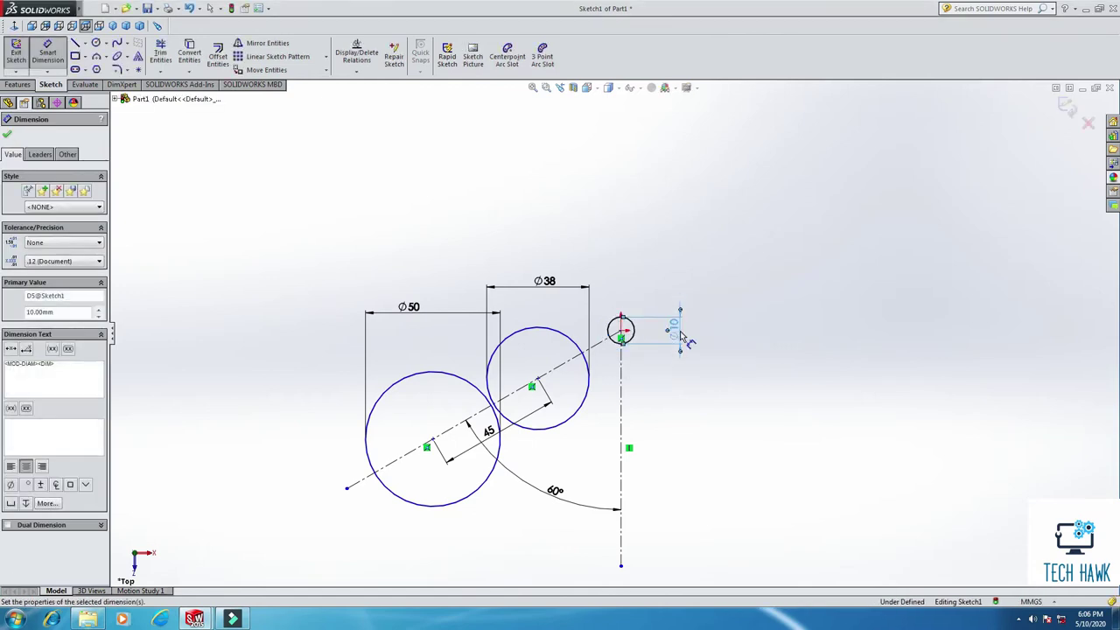
# - Add a concentric Ø18 circle around the Ø10 circle
pyautogui.click(96, 42)
pyautogui.click(622, 335)
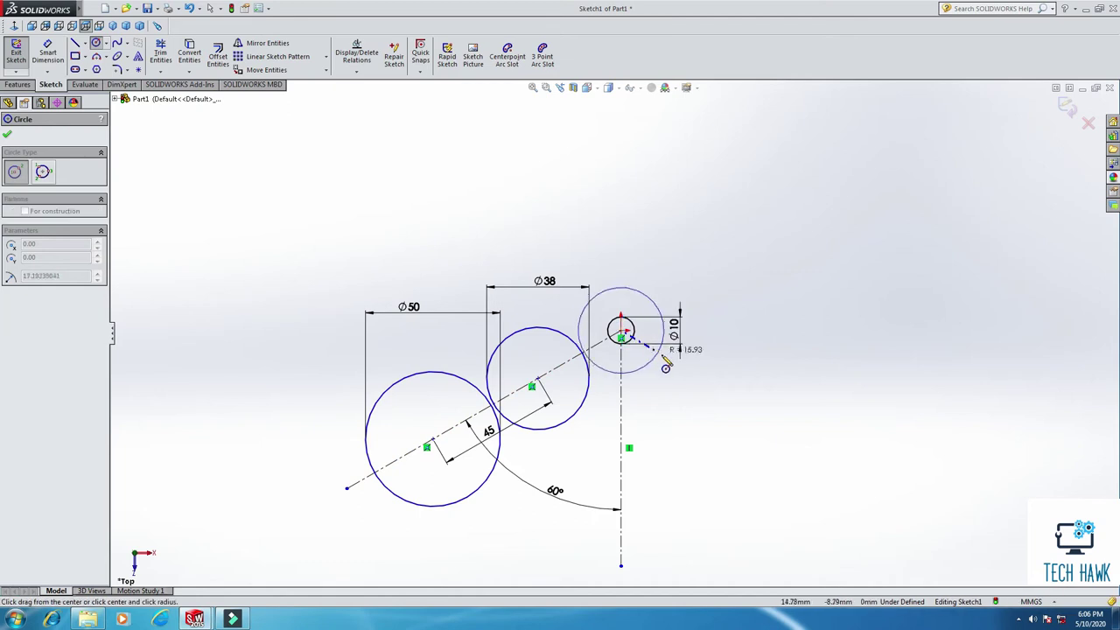
pyautogui.click(653, 355)
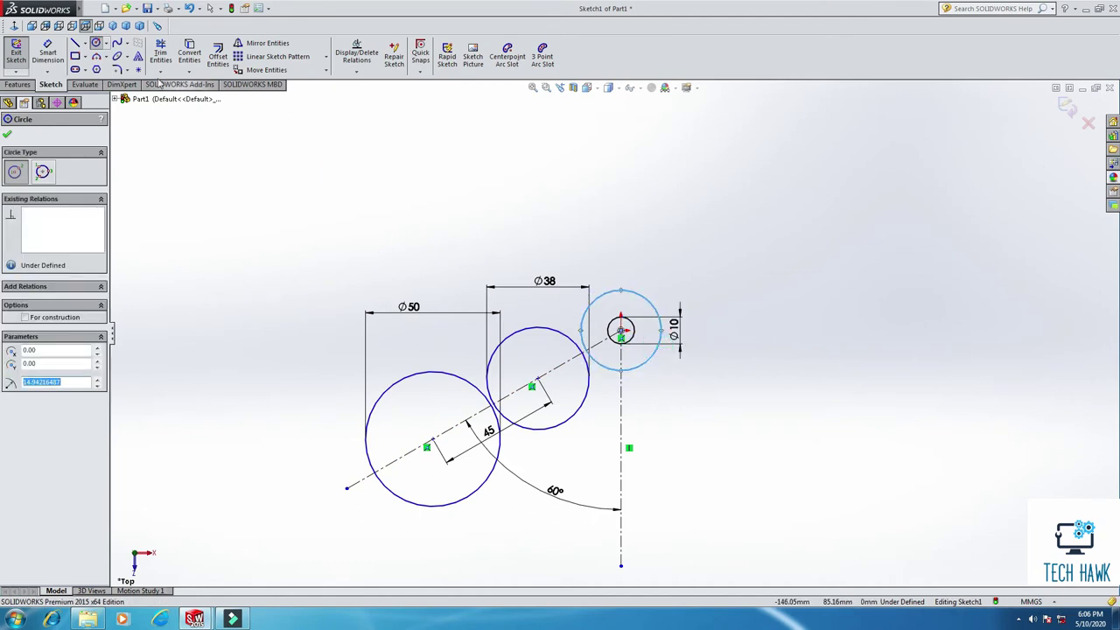
pyautogui.click(50, 60)
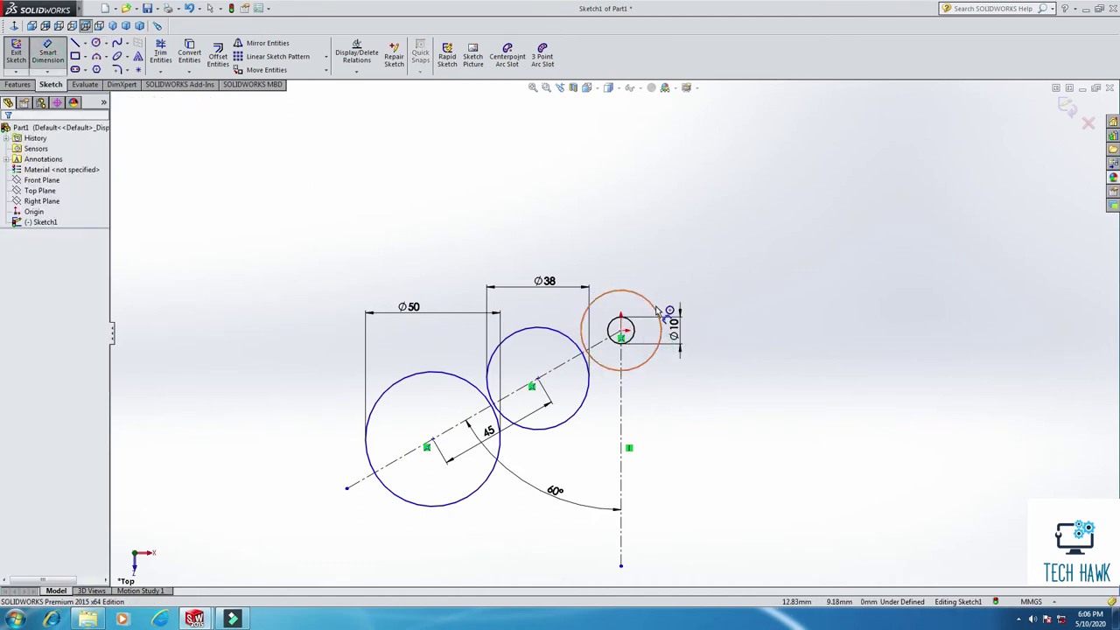
pyautogui.click(661, 311)
pyautogui.click(752, 335)
pyautogui.write('1')
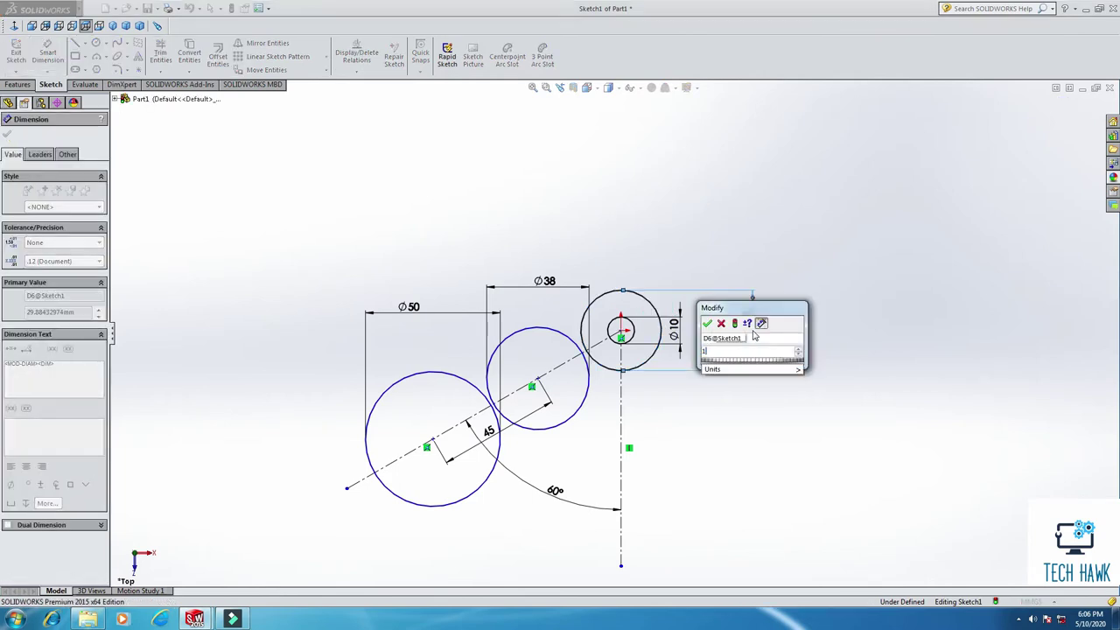
pyautogui.write('8')
pyautogui.press('Return')
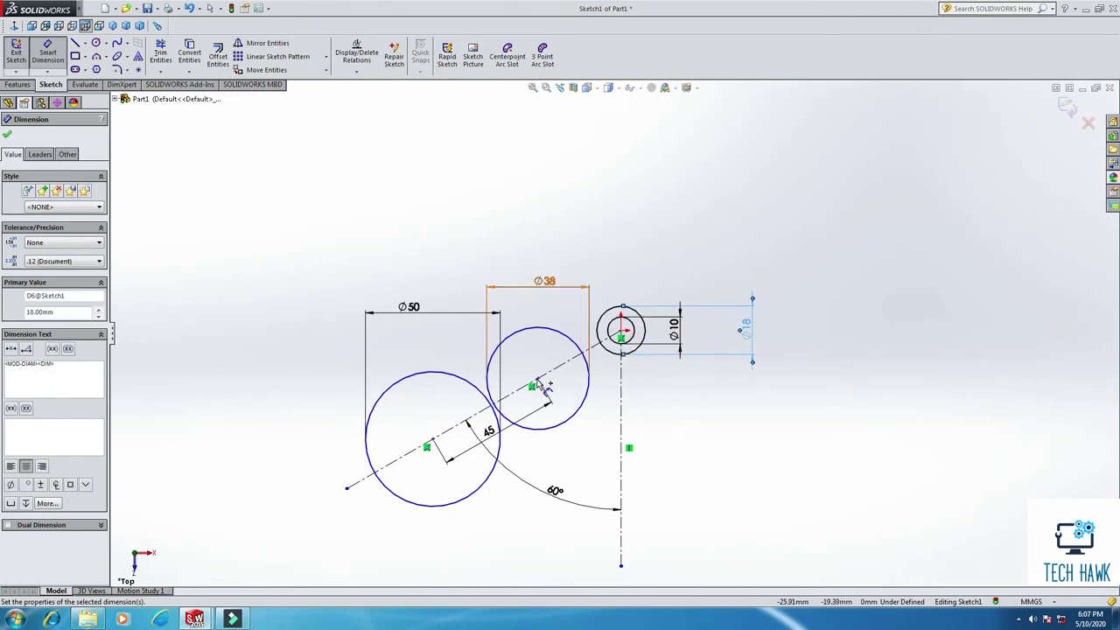
# - Dimension a 14 vertical distance between the Ø38 centre and the small circles' centre
pyautogui.click(539, 379)
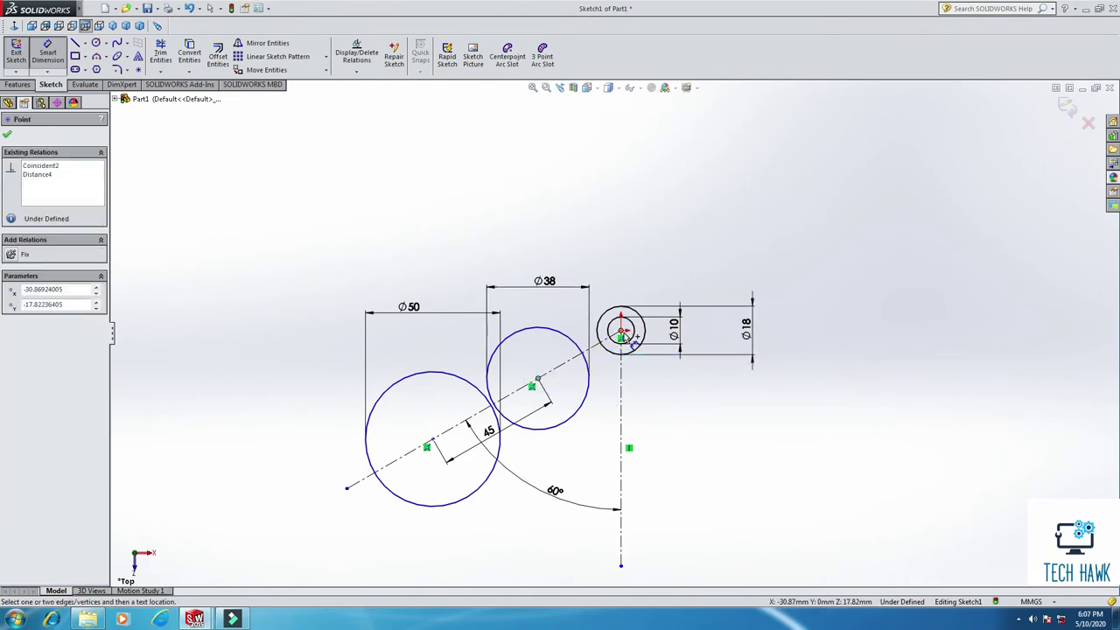
pyautogui.click(622, 333)
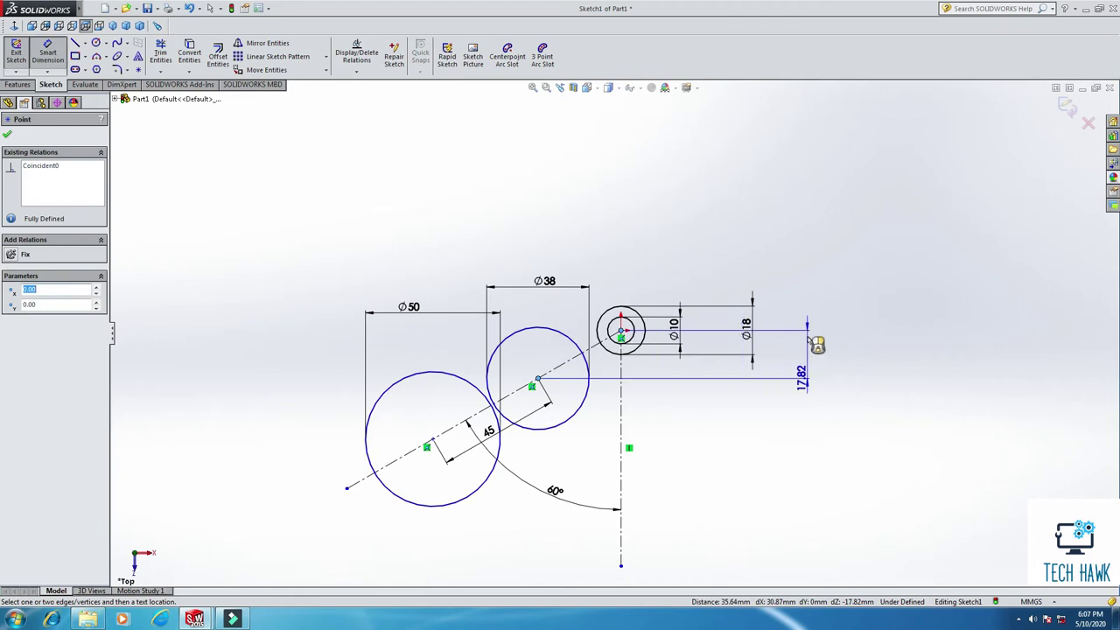
pyautogui.click(814, 343)
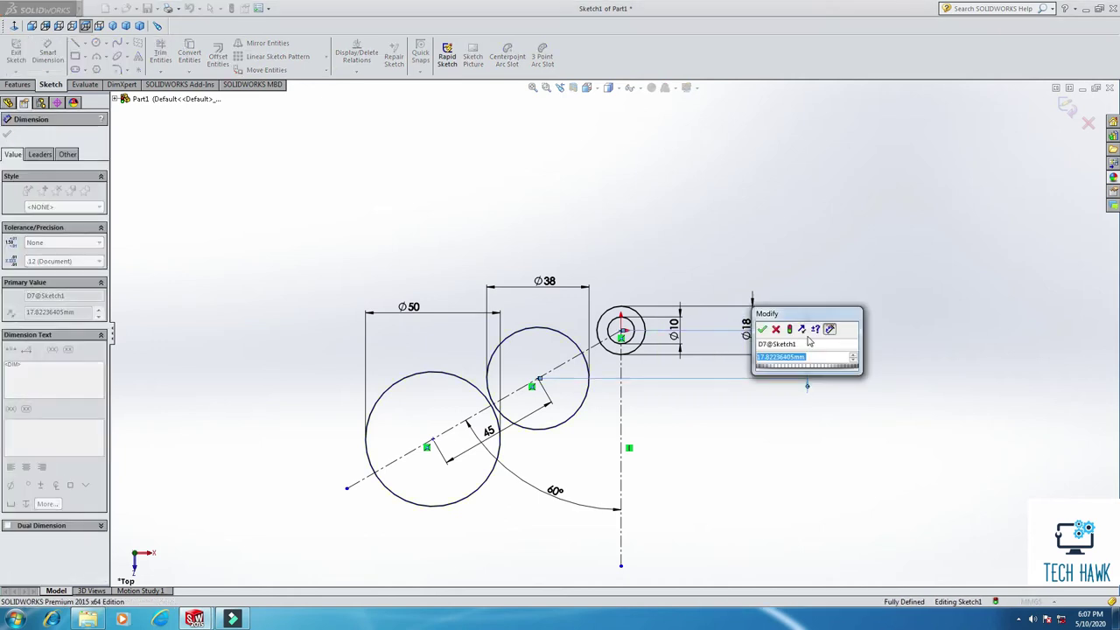
pyautogui.write('14')
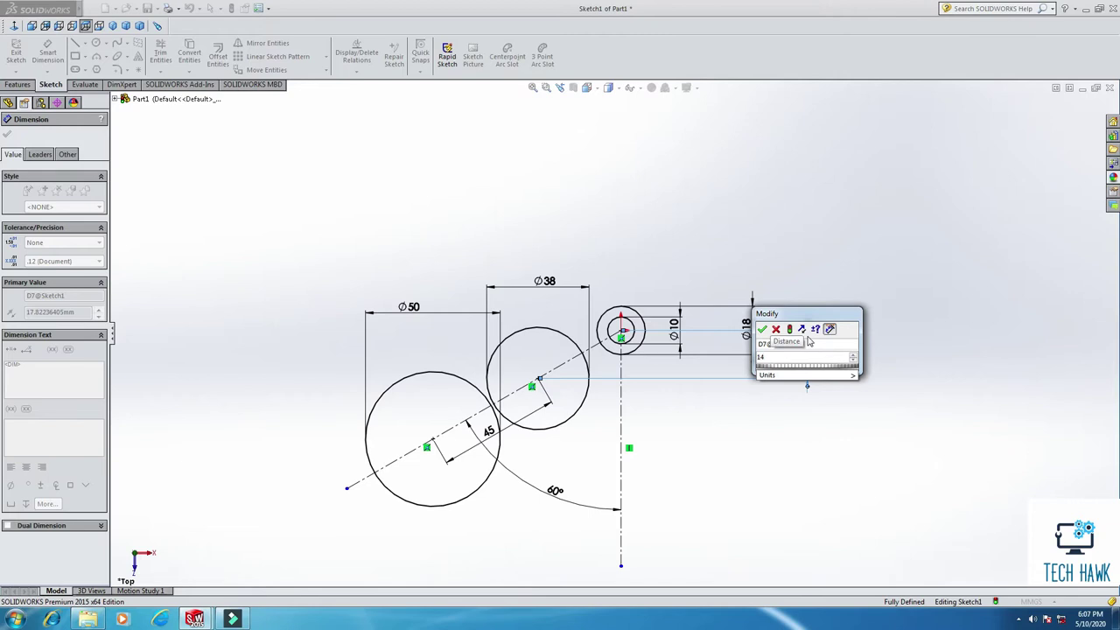
pyautogui.press('Return')
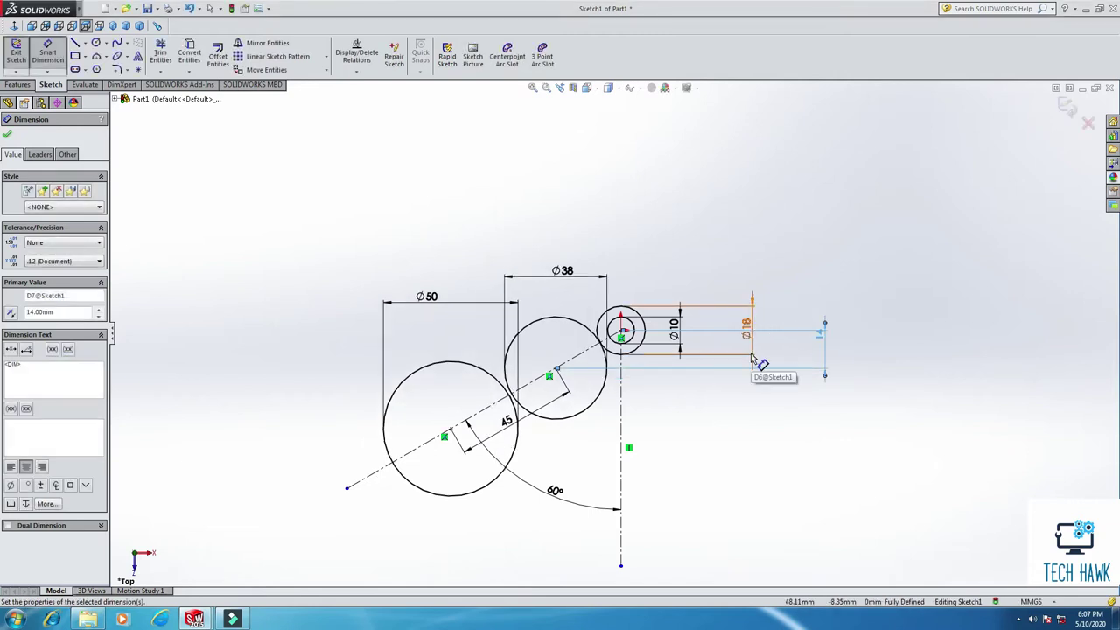
pyautogui.scroll(-3, 668, 351)
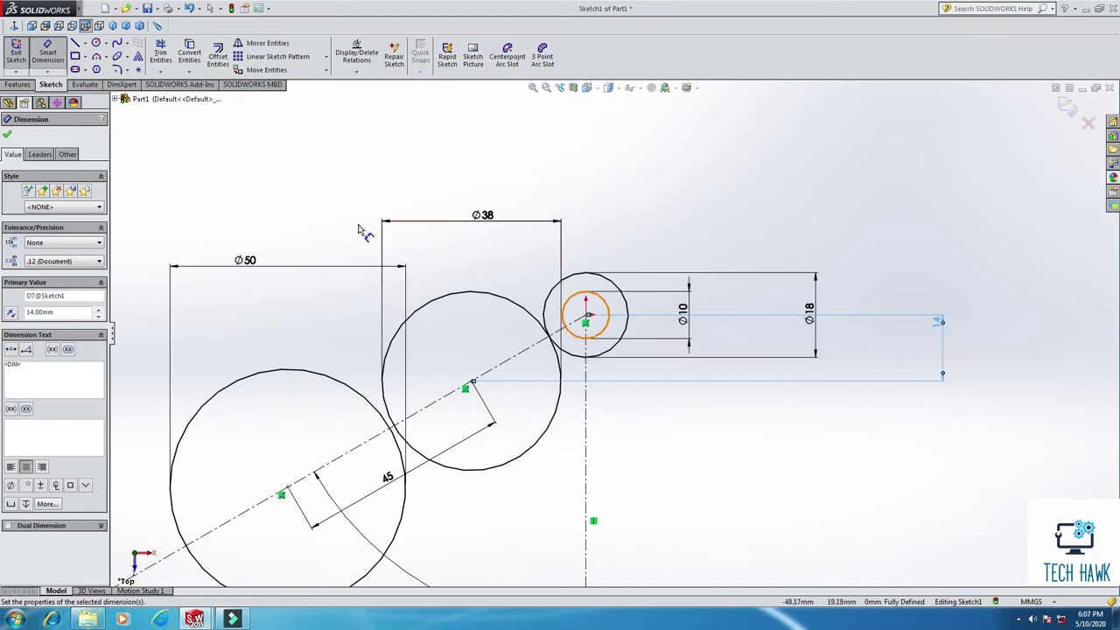
# - Draw an Ø18 circle concentric with the Ø38 circle and dimension it
pyautogui.click(95, 45)
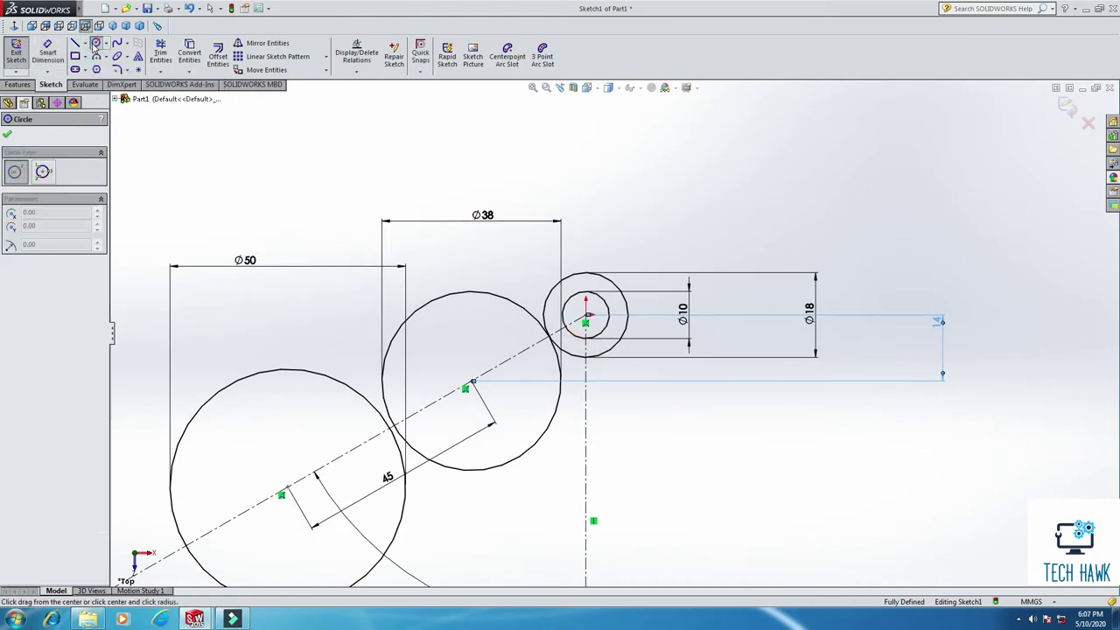
pyautogui.click(470, 382)
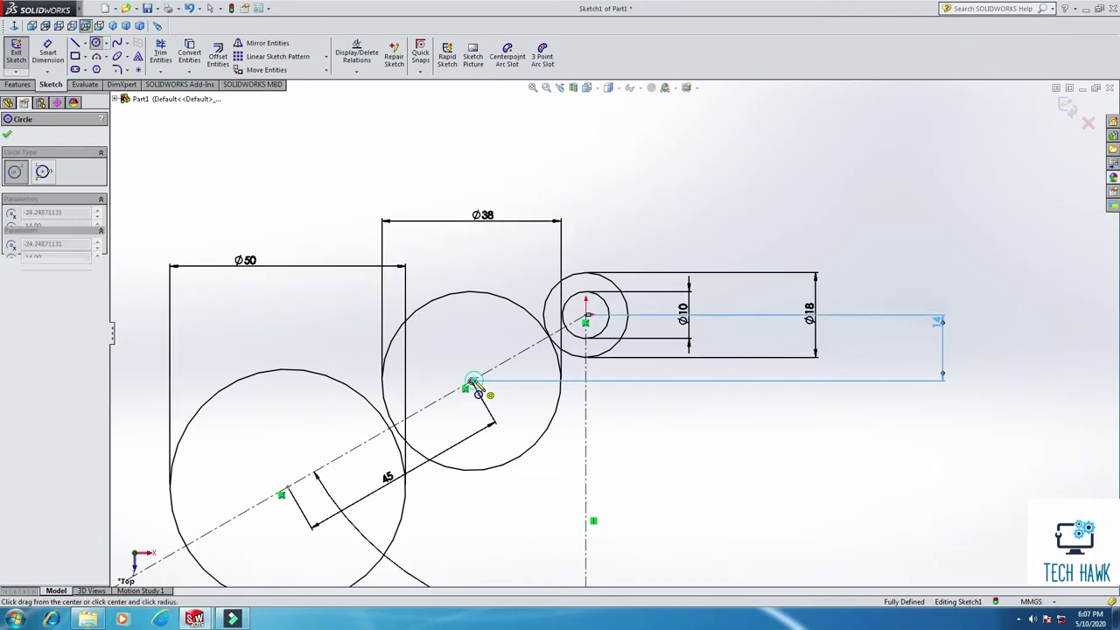
pyautogui.click(494, 404)
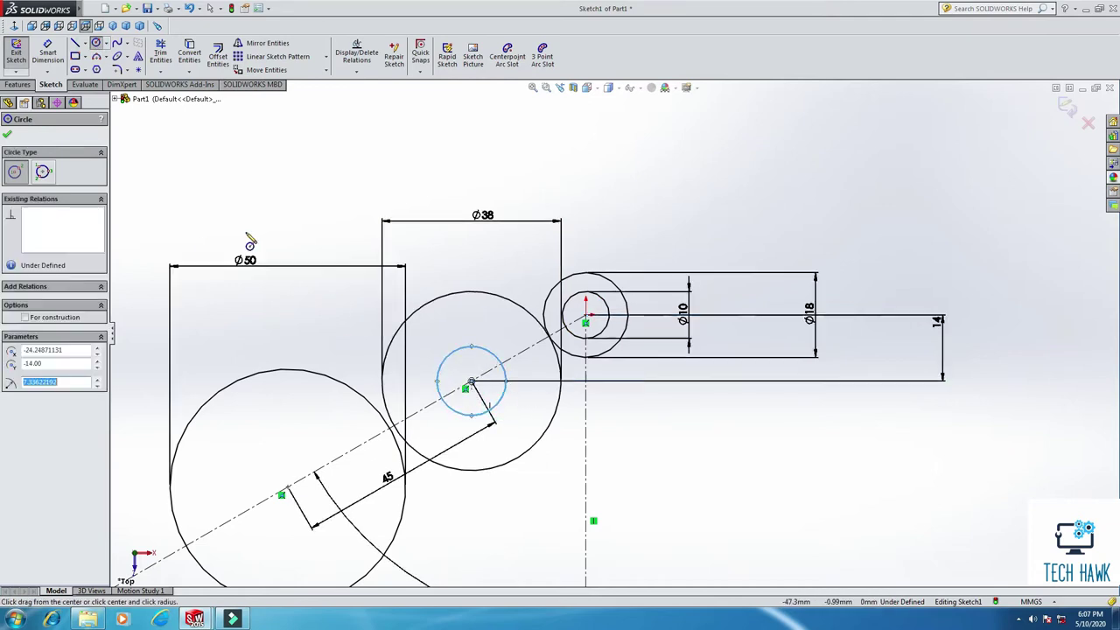
pyautogui.click(48, 52)
pyautogui.click(465, 352)
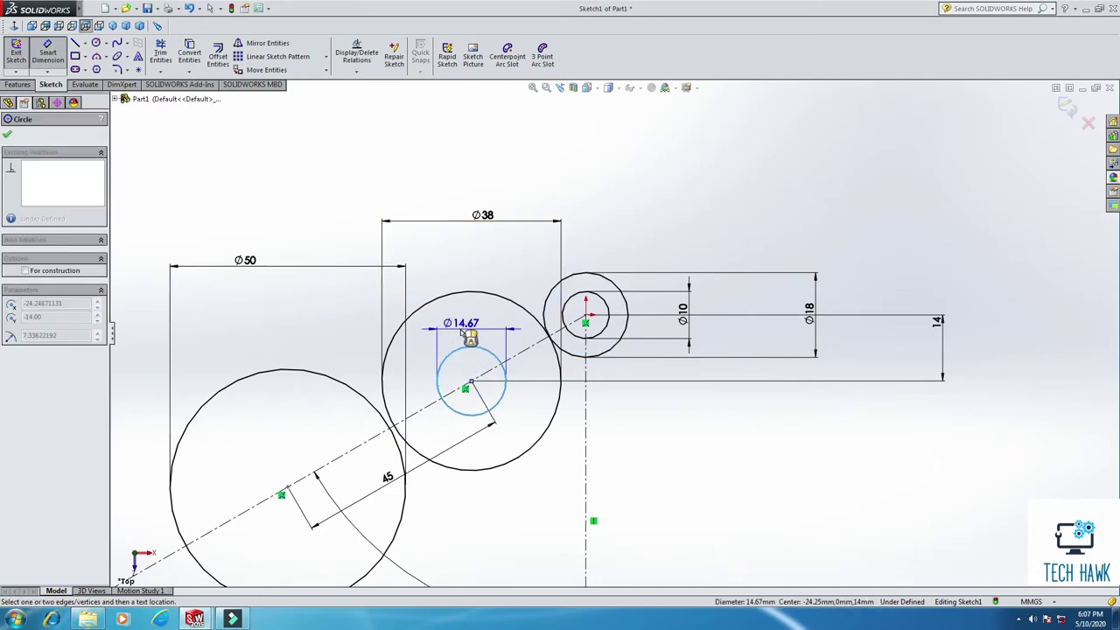
pyautogui.click(462, 331)
pyautogui.write('18')
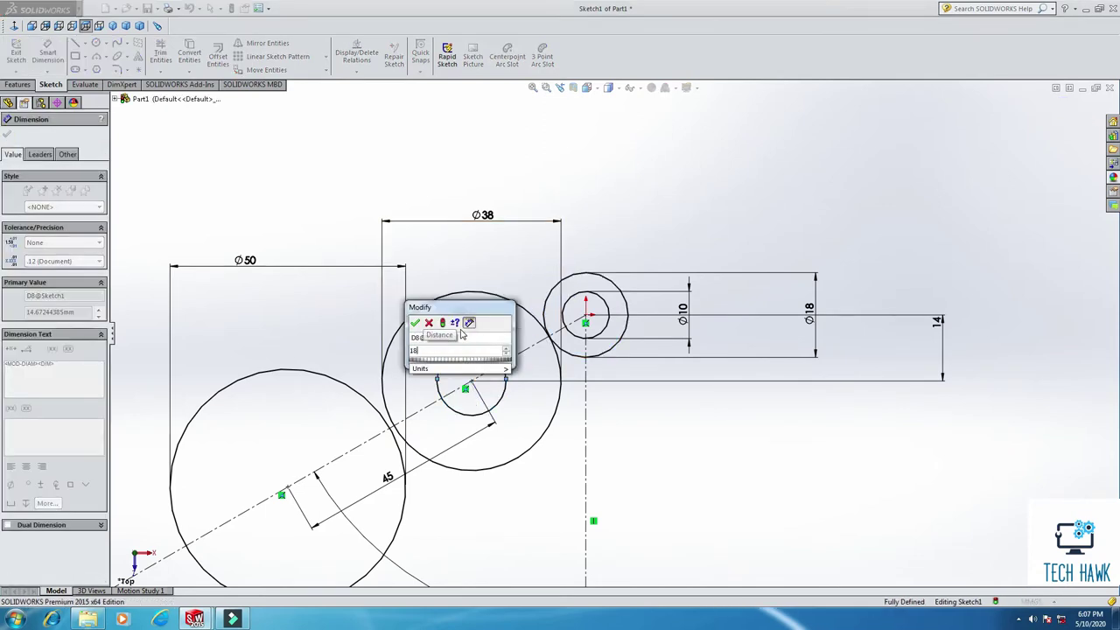
pyautogui.press('Return')
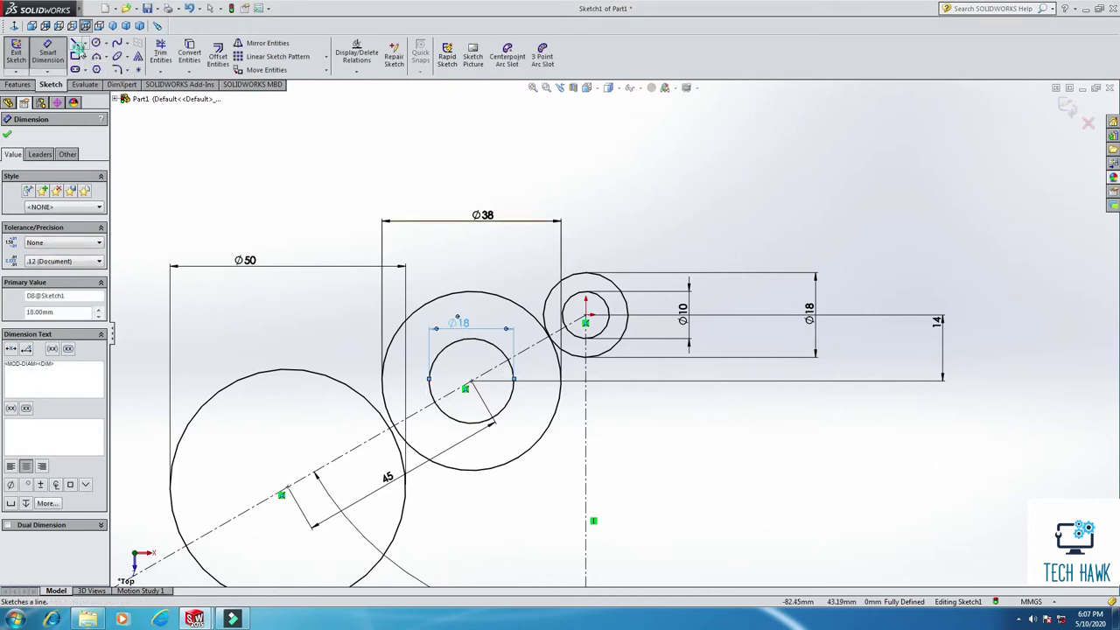
# - Draw a line from the top of the inner Ø18 circle to the right-hand Ø18 circle
pyautogui.click(76, 44)
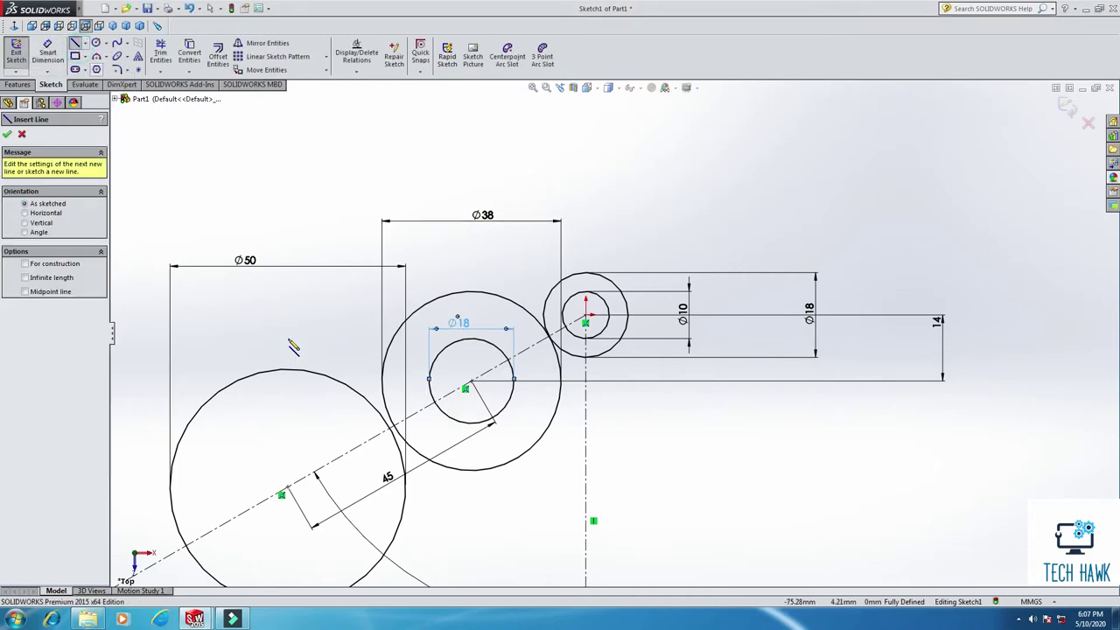
pyautogui.click(471, 337)
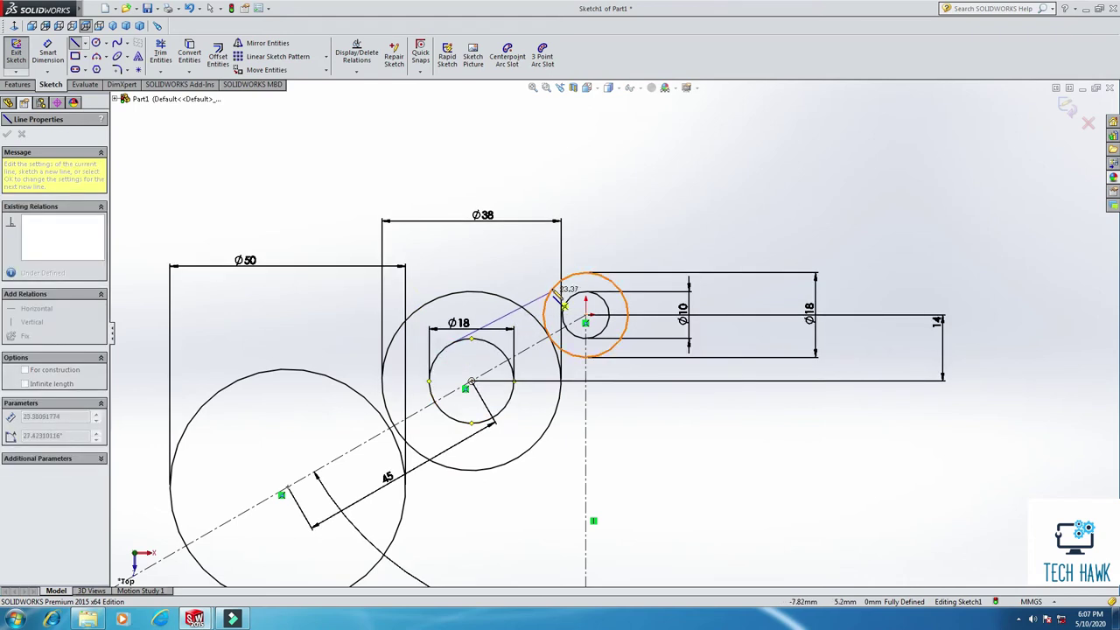
pyautogui.click(558, 289)
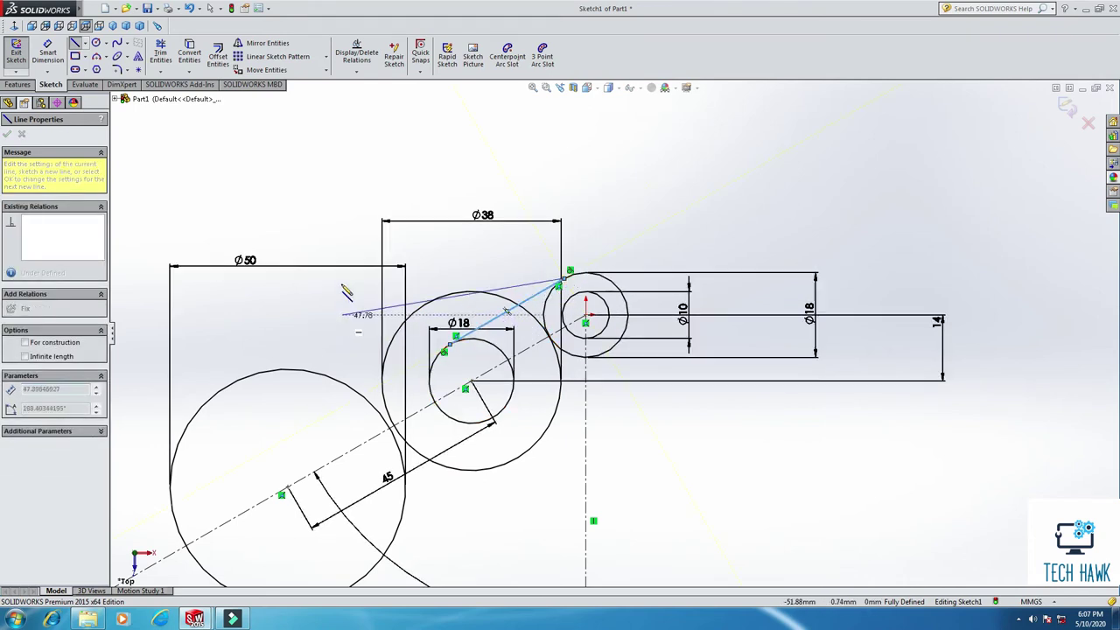
pyautogui.rightClick(346, 199)
pyautogui.click(371, 203)
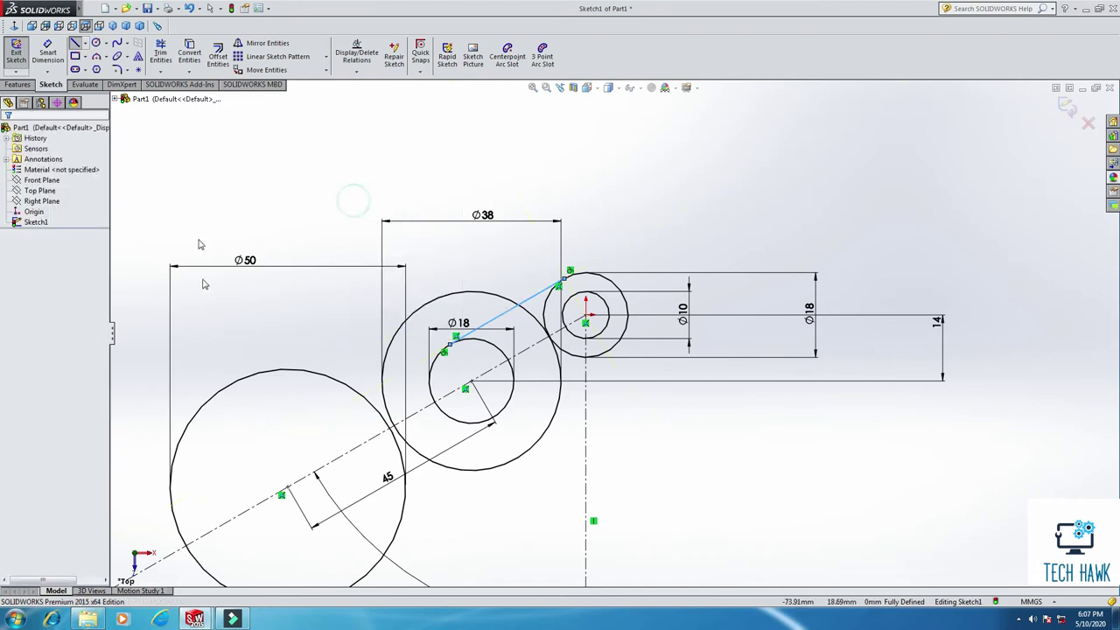
# - Make the line tangent to both the inner Ø18 circle and the right Ø18 circle
pyautogui.click(505, 320)
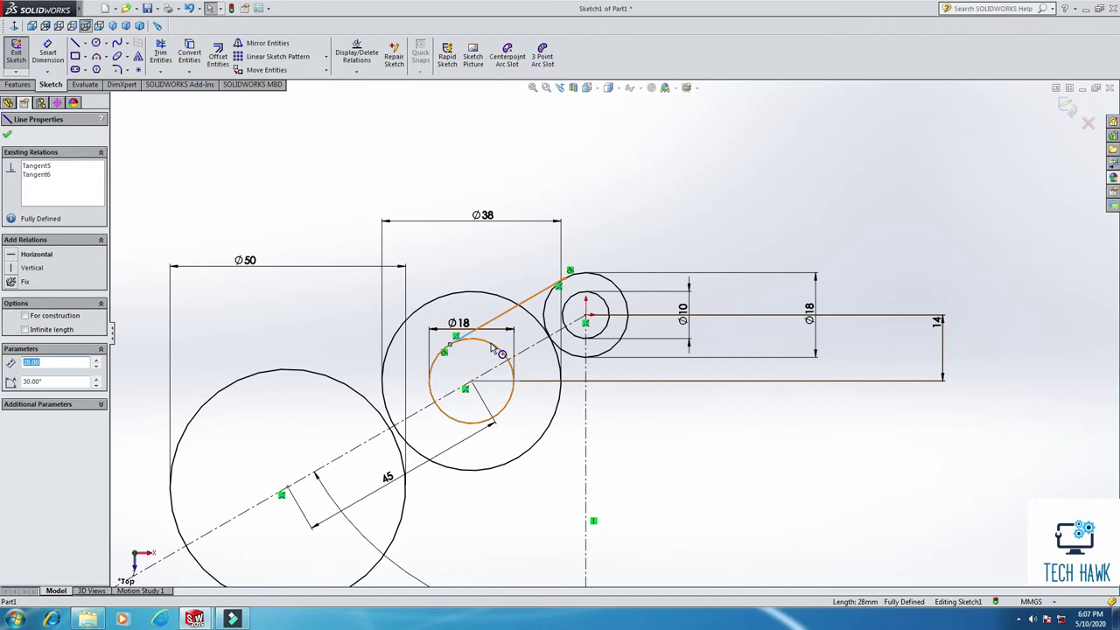
pyautogui.keyDown('ctrl'); pyautogui.click(496, 350); pyautogui.keyUp('ctrl')
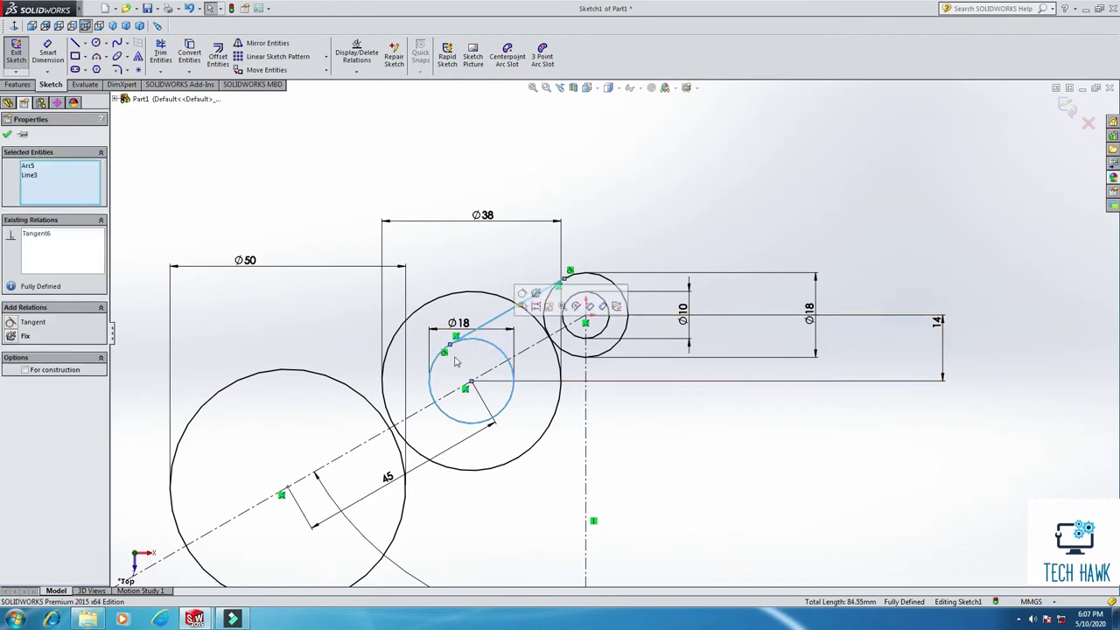
pyautogui.click(10, 323)
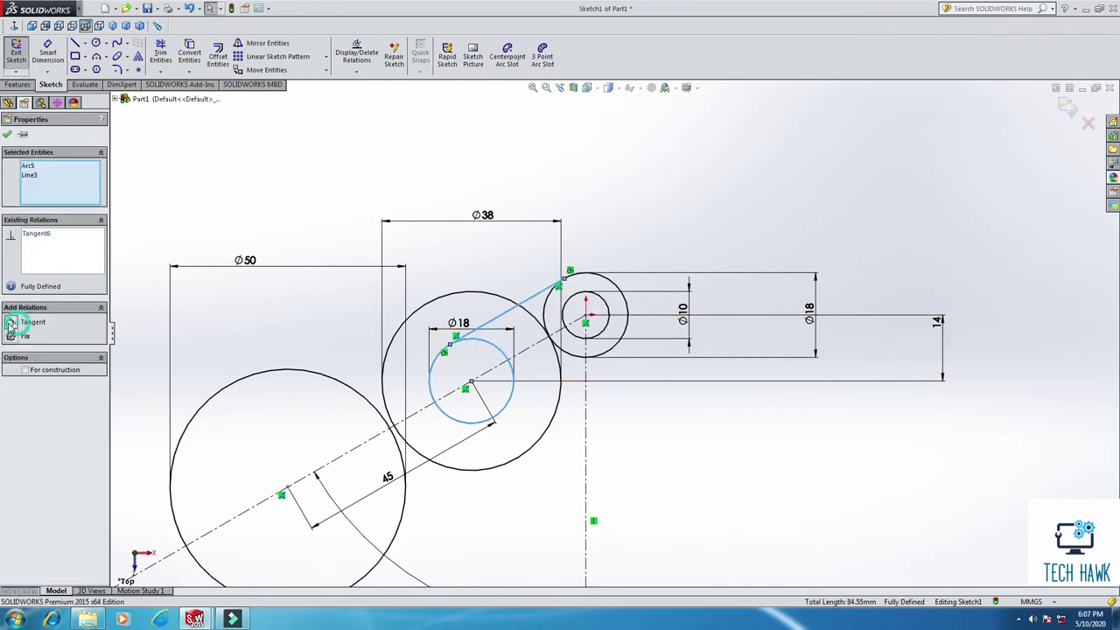
pyautogui.click(7, 134)
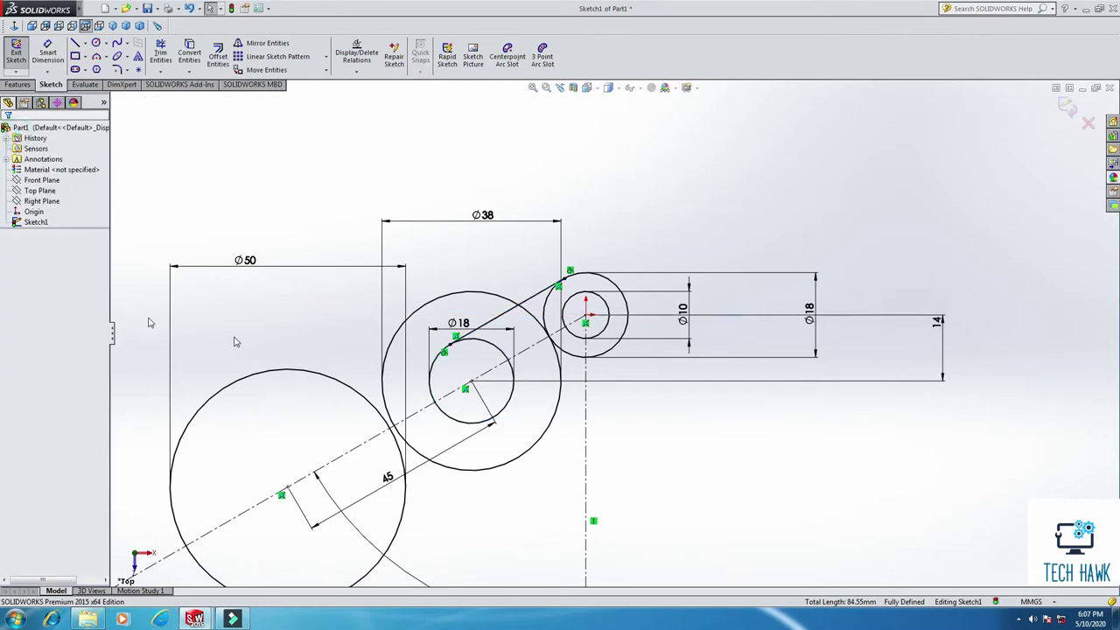
pyautogui.click(548, 313)
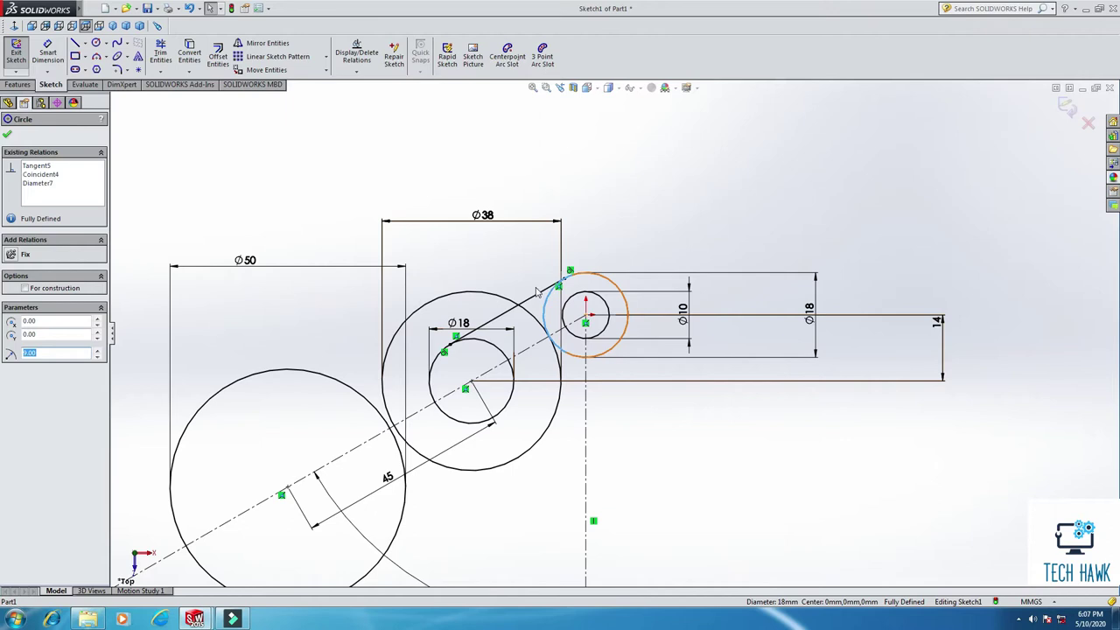
pyautogui.keyDown('ctrl'); pyautogui.click(537, 299); pyautogui.keyUp('ctrl')
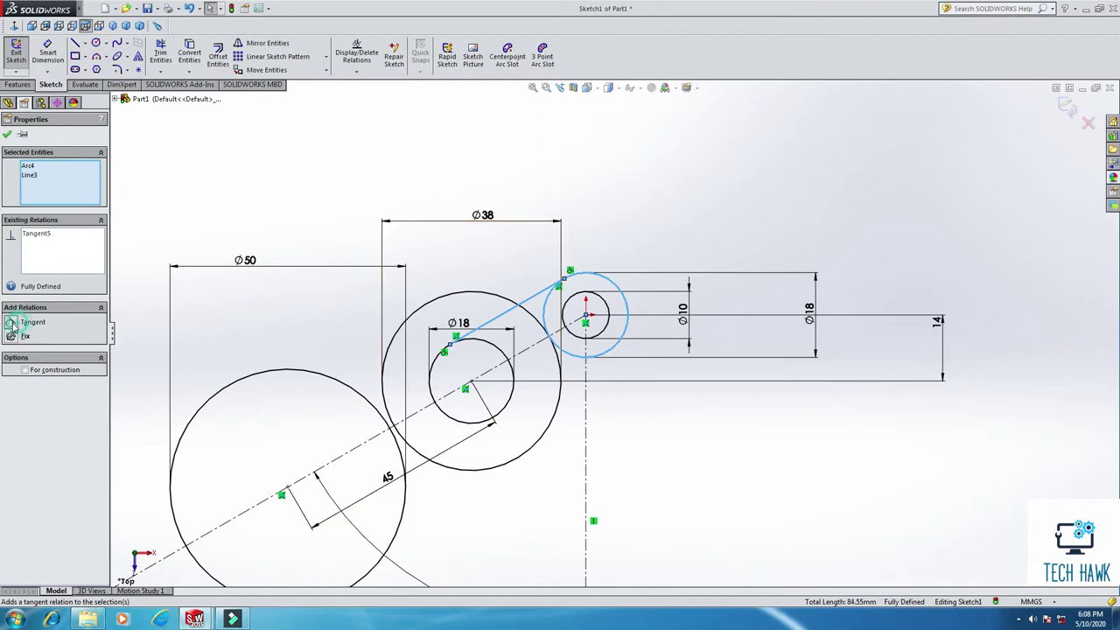
pyautogui.click(7, 134)
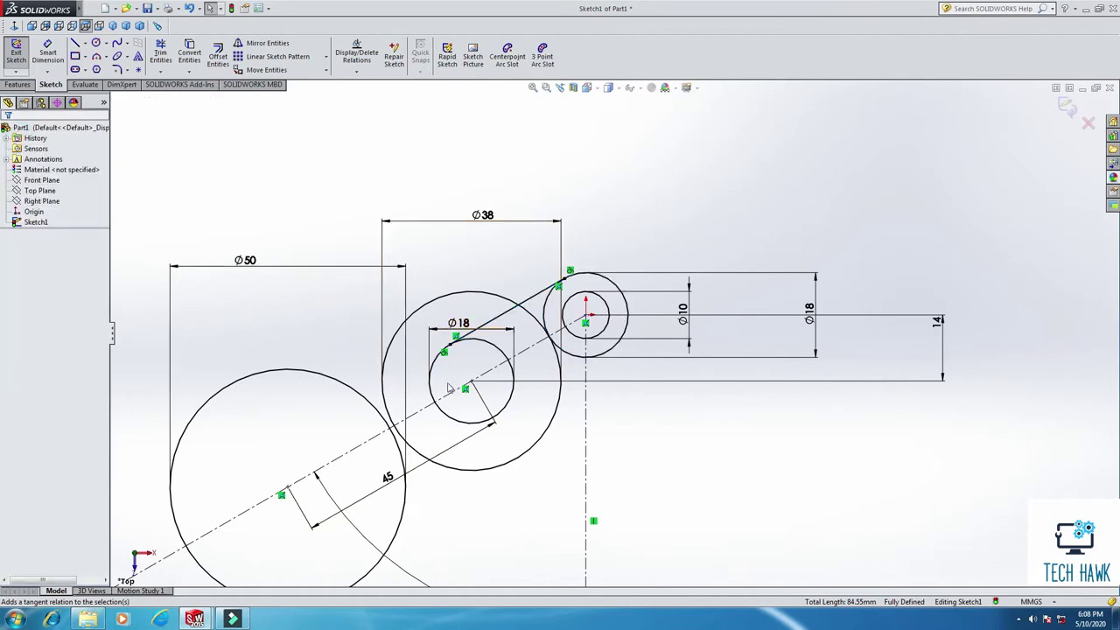
# - Mirror the tangent line about the 60° diagonal centerline
pyautogui.click(262, 43)
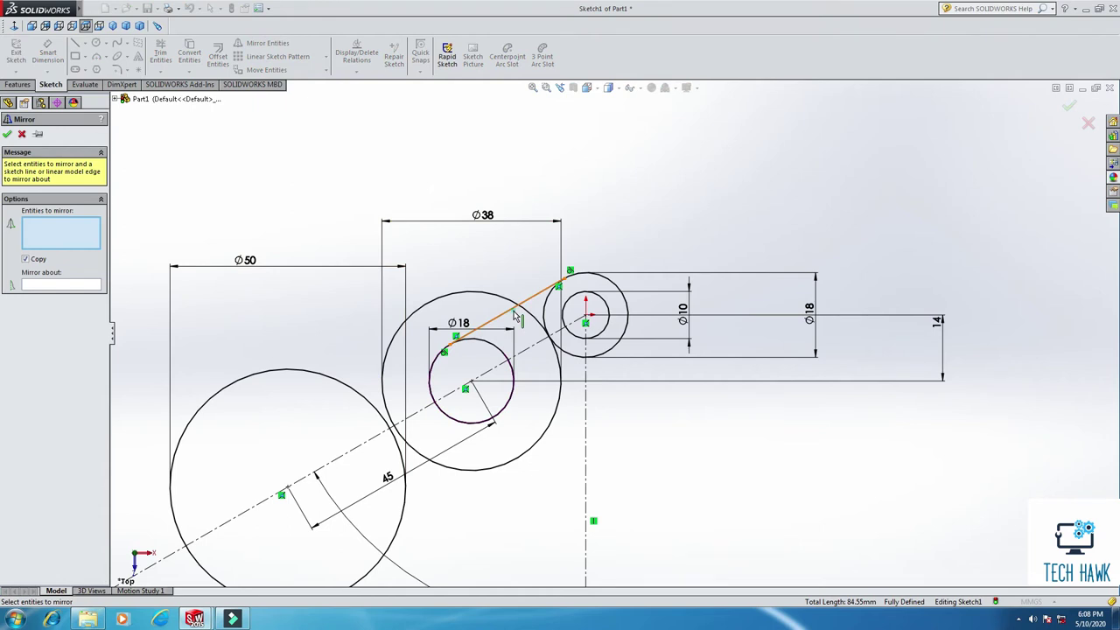
pyautogui.click(517, 316)
pyautogui.click(35, 285)
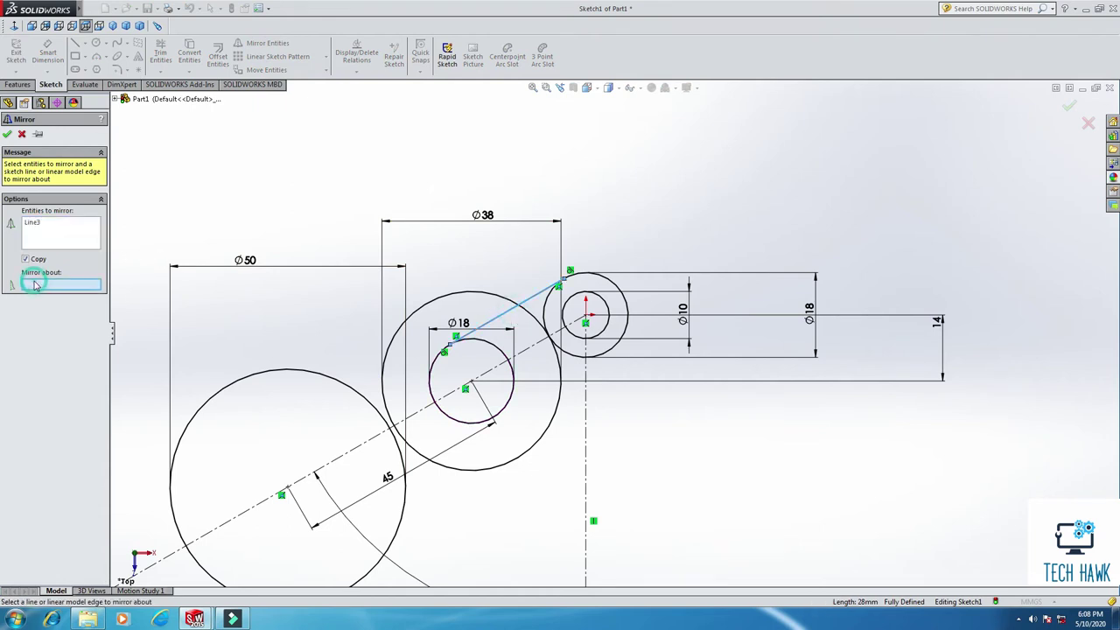
pyautogui.click(526, 355)
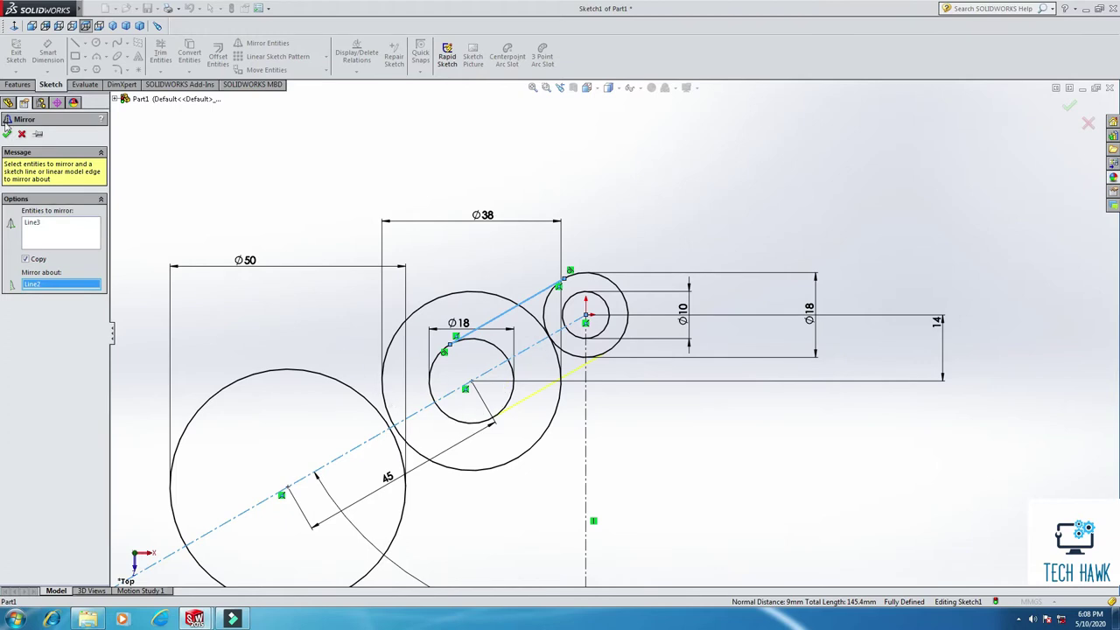
pyautogui.click(7, 133)
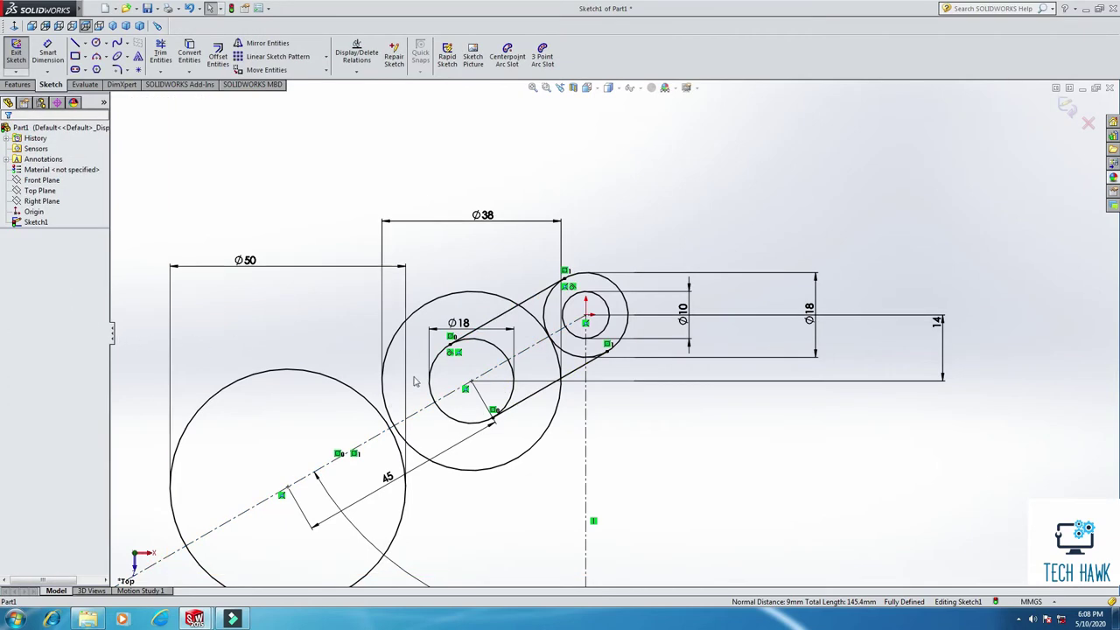
pyautogui.press('z')
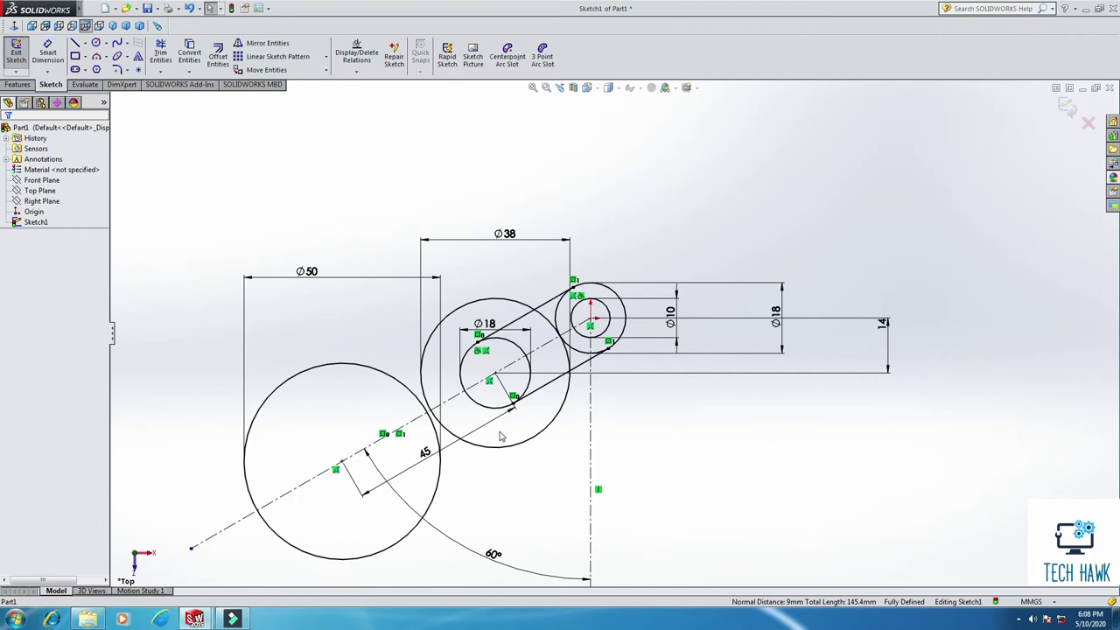
pyautogui.press('z')
pyautogui.scroll(-1, 501, 436)
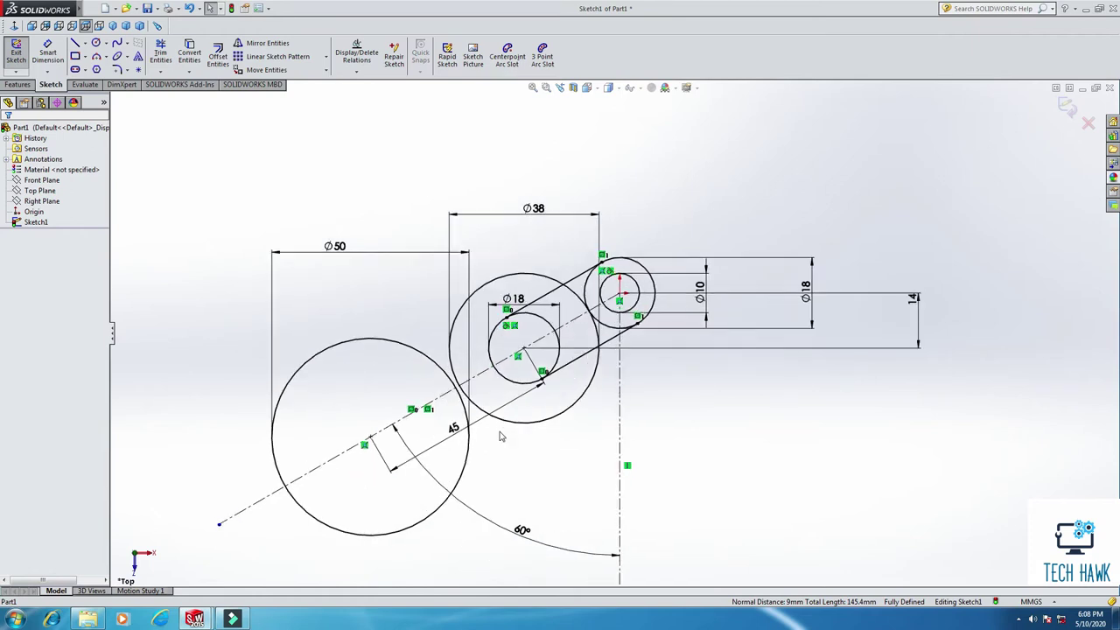
pyautogui.scroll(-1, 280, 168)
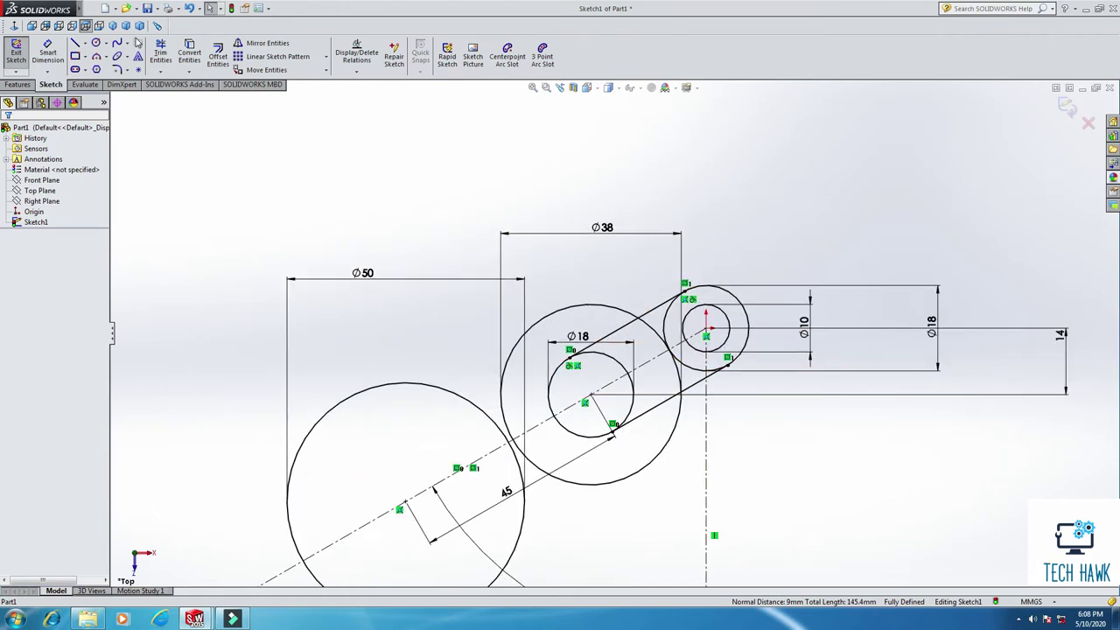
pyautogui.click(160, 54)
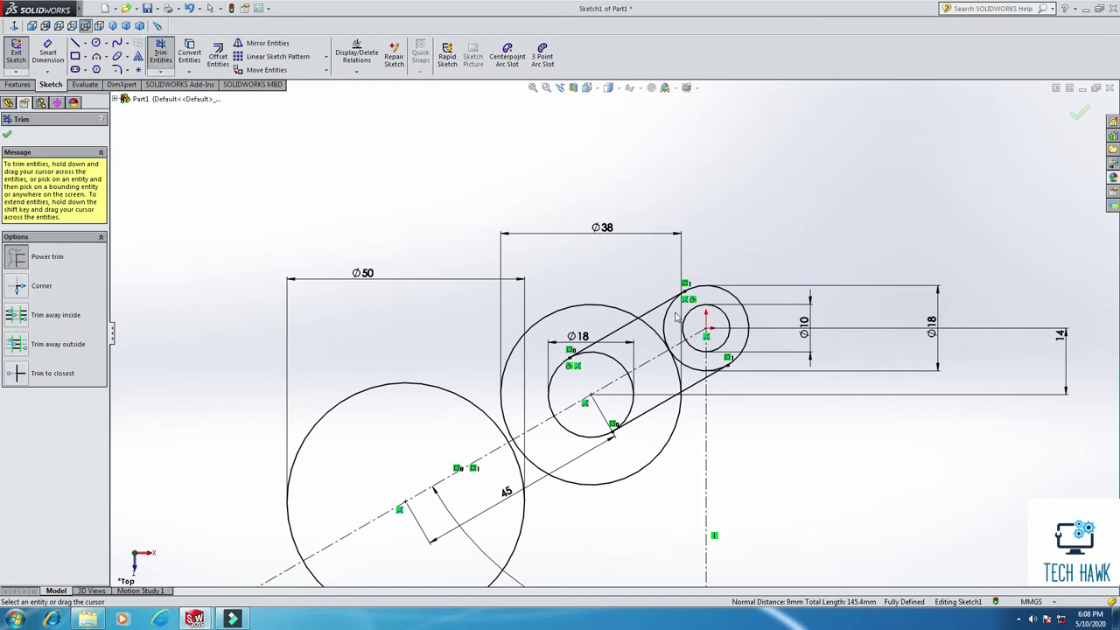
# - Trim the right circle's inner arc and the inner Ø18 circle's two right-side arcs
pyautogui.click(672, 315)
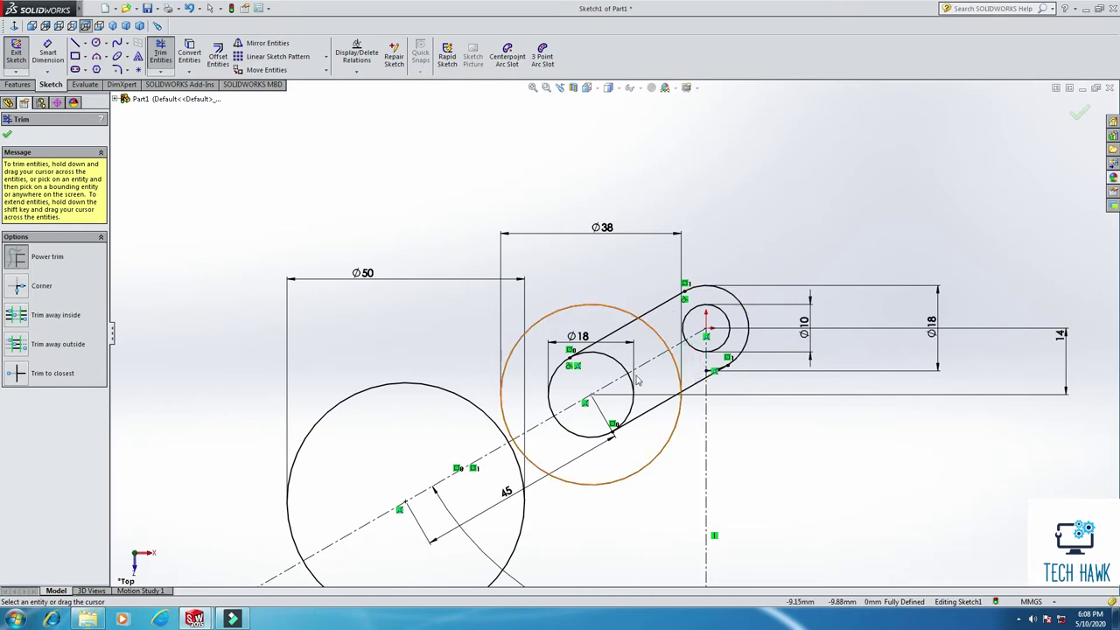
pyautogui.click(616, 357)
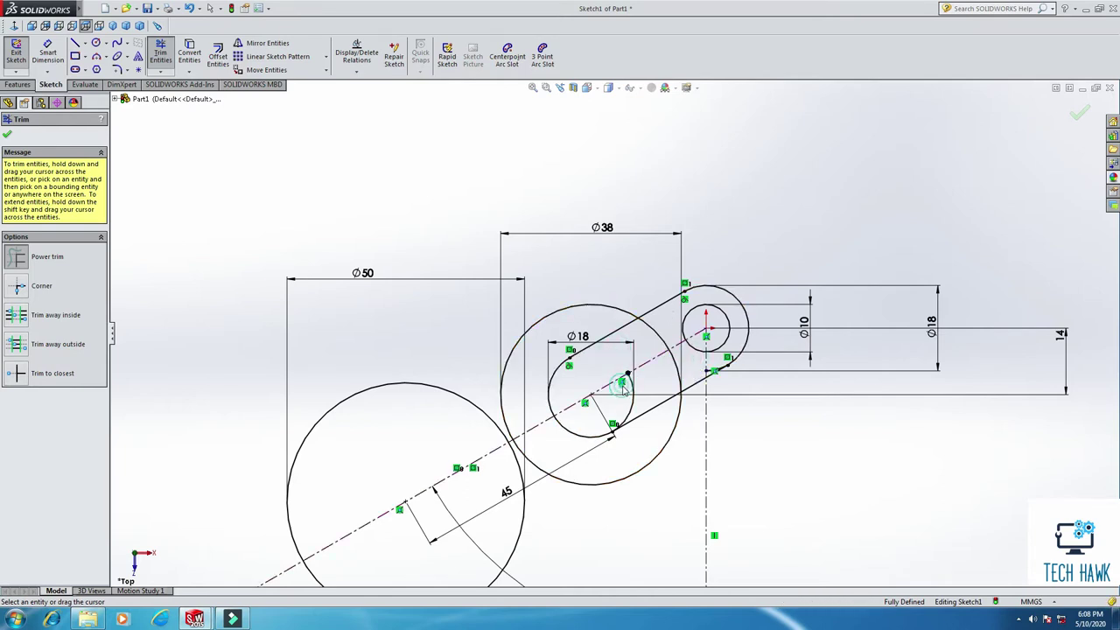
pyautogui.click(634, 394)
pyautogui.scroll(2, 649, 399)
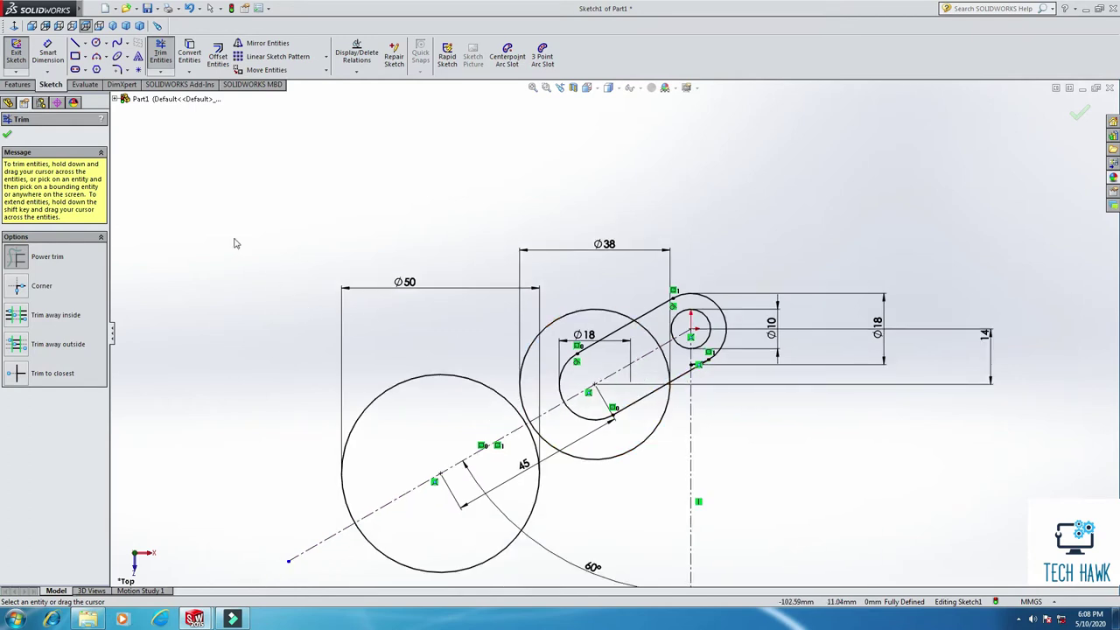
pyautogui.click(11, 136)
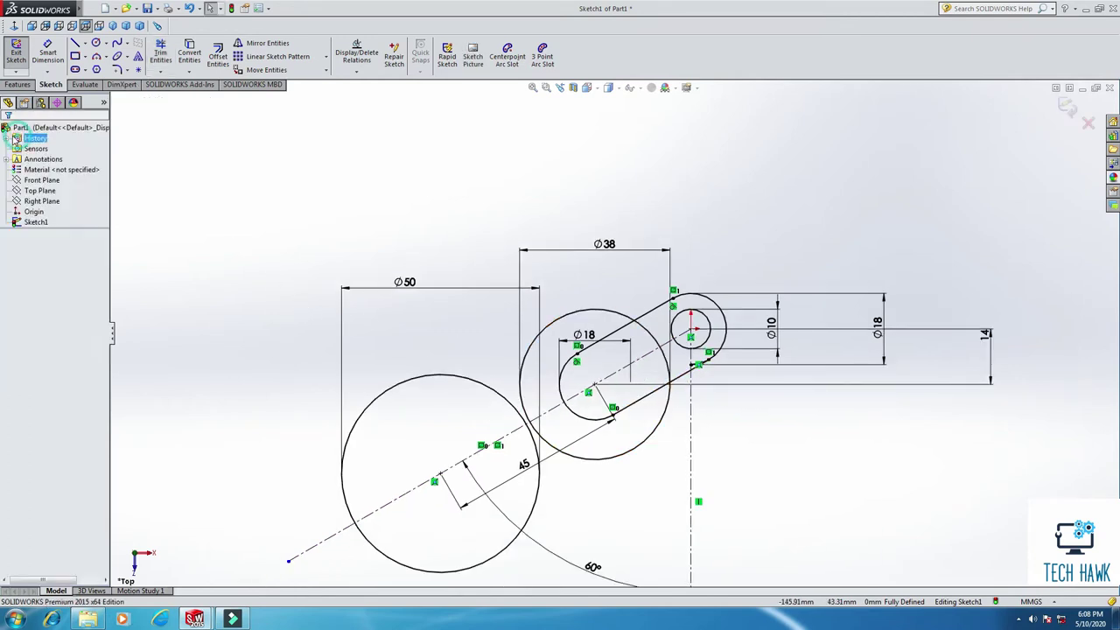
# - Draw a 3 Point Arc (about R50.65) over the top from the Ø50 circle to the Ø38 circle
pyautogui.click(106, 57)
pyautogui.click(115, 92)
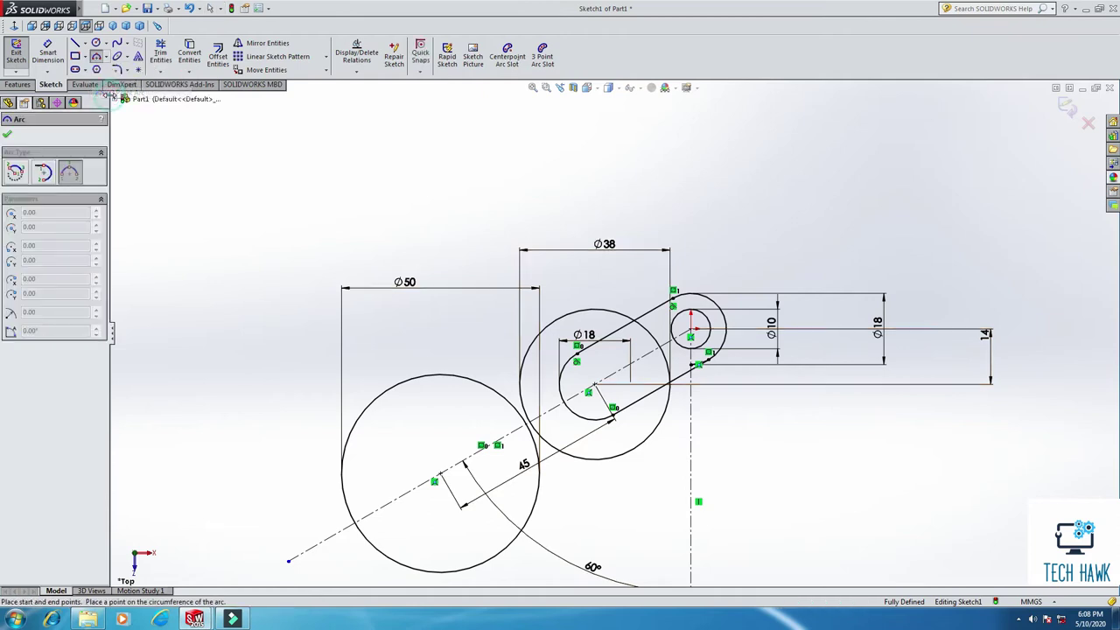
pyautogui.click(383, 399)
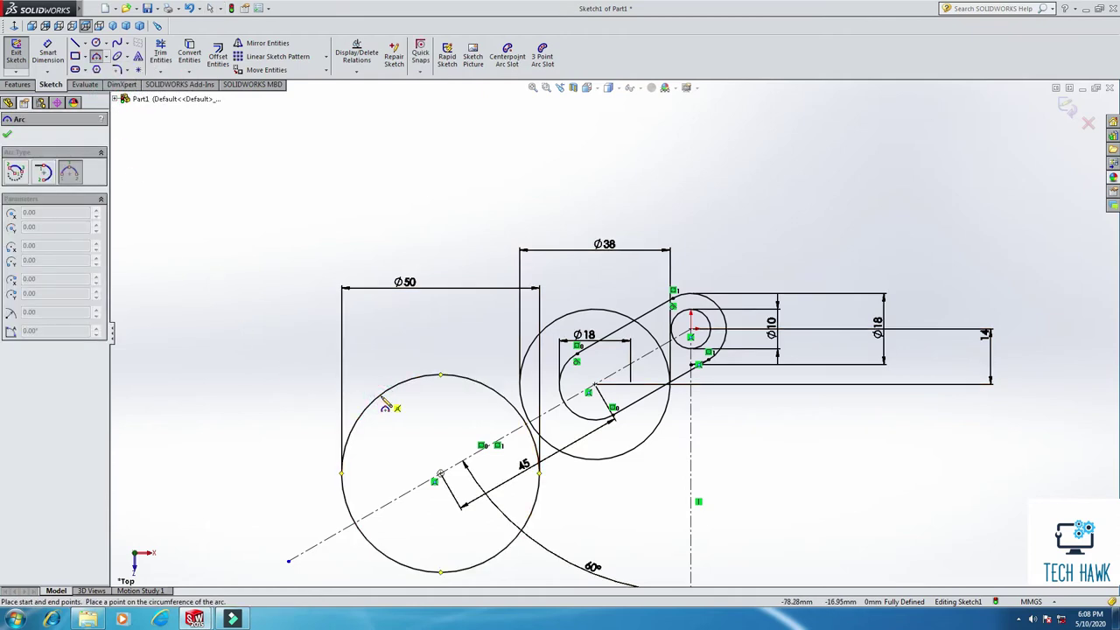
pyautogui.click(576, 311)
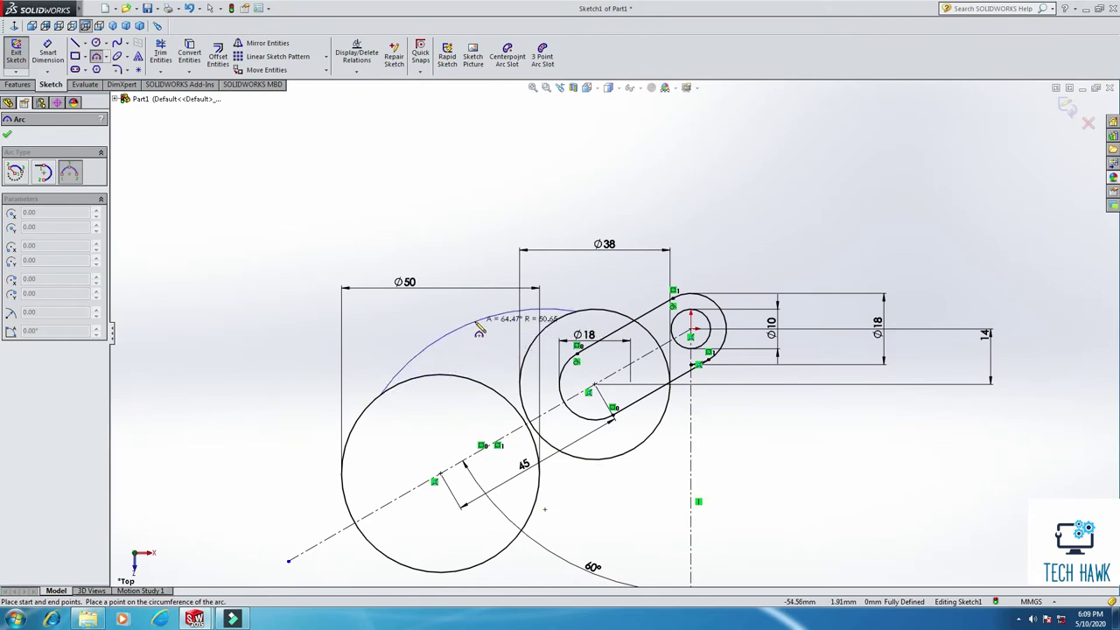
pyautogui.click(470, 325)
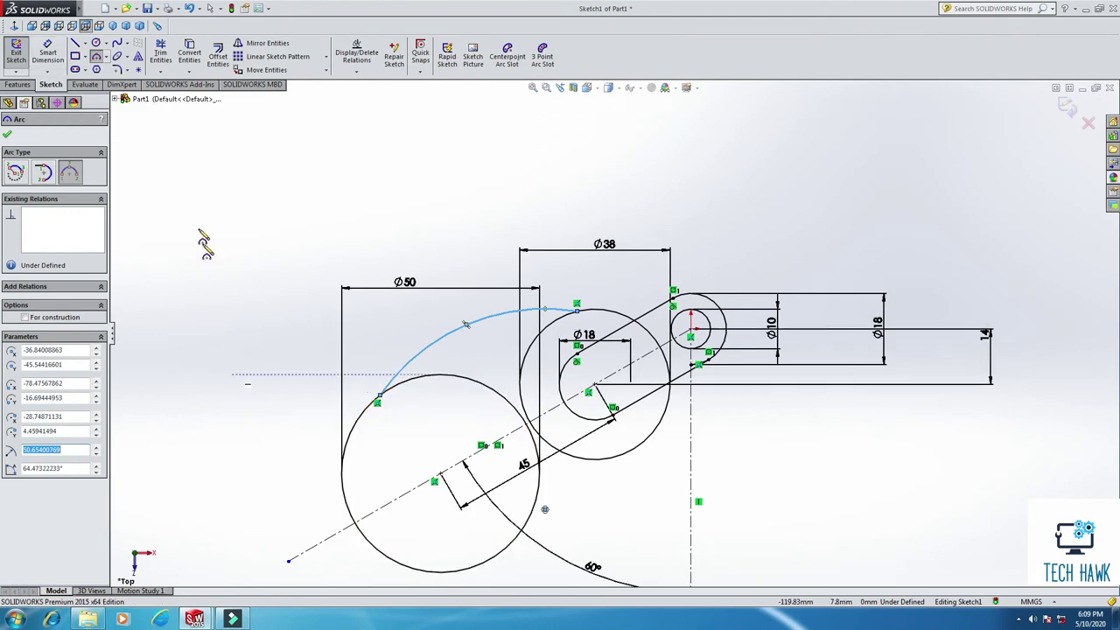
pyautogui.press('Escape')
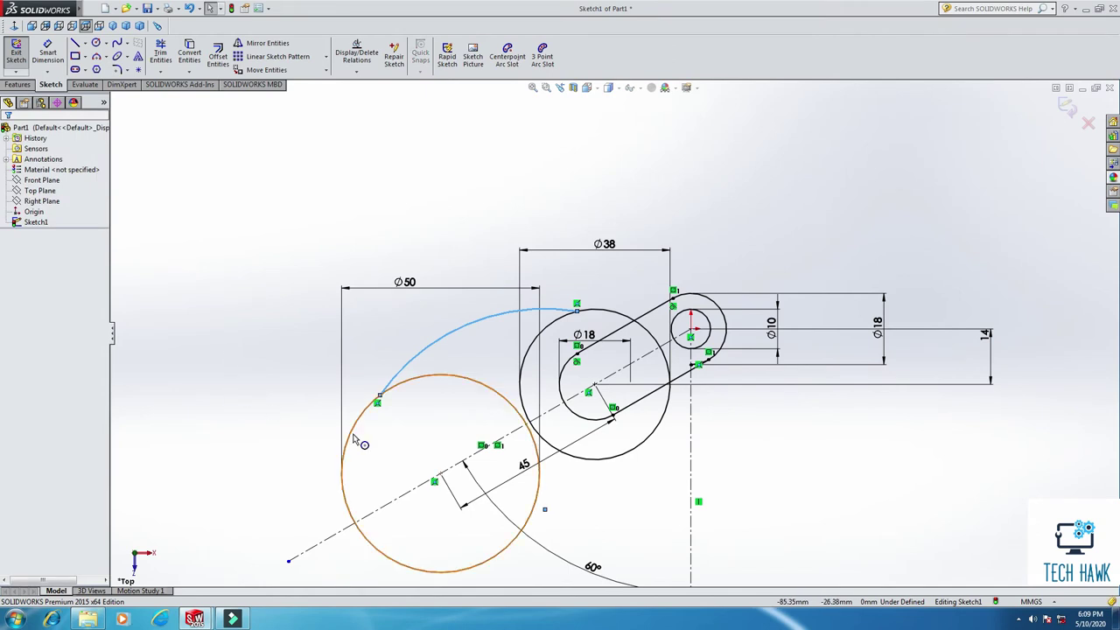
# - Make the upper arc tangent to the Ø50 circle
pyautogui.click(354, 427)
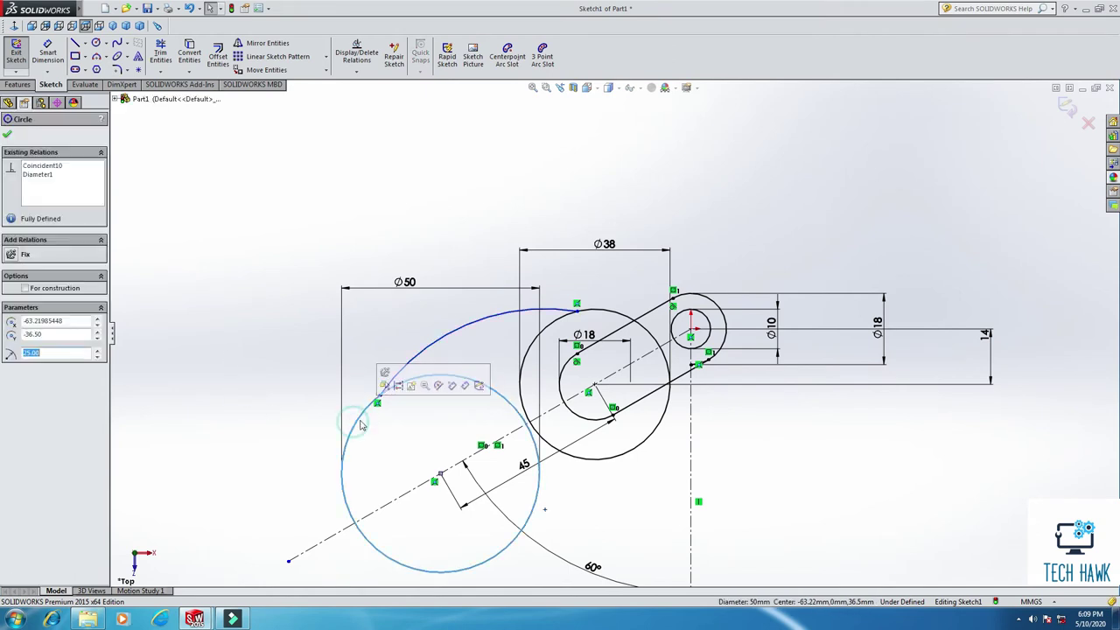
pyautogui.keyDown('ctrl'); pyautogui.click(423, 351); pyautogui.keyUp('ctrl')
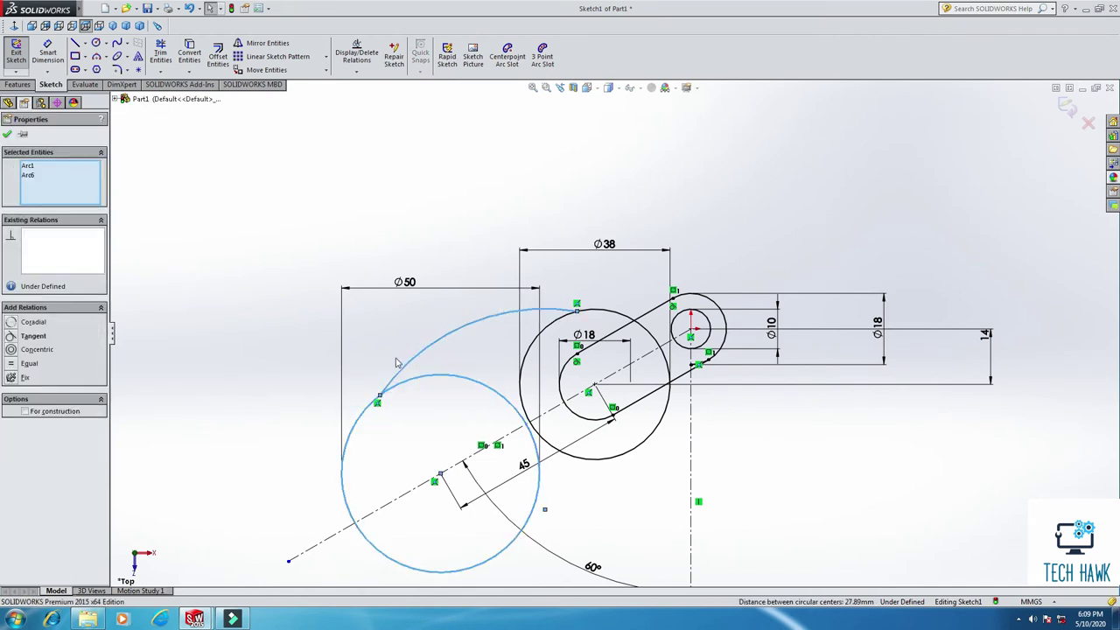
pyautogui.click(33, 336)
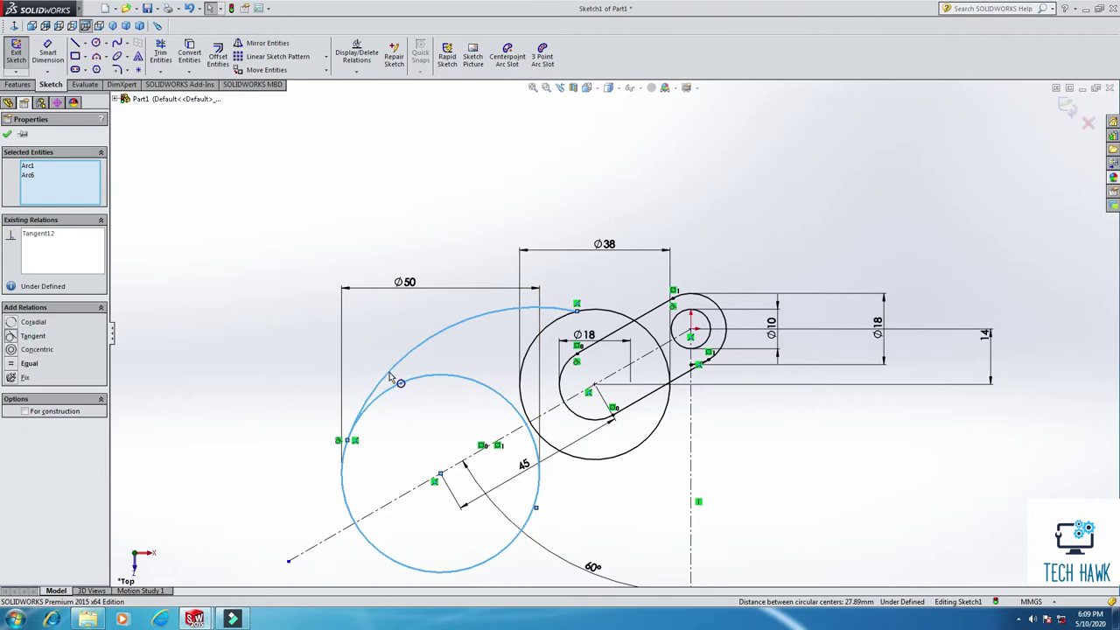
pyautogui.click(7, 136)
# - Make the upper arc tangent to the Ø38 circle, then start dimensioning its radius
pyautogui.click(540, 341)
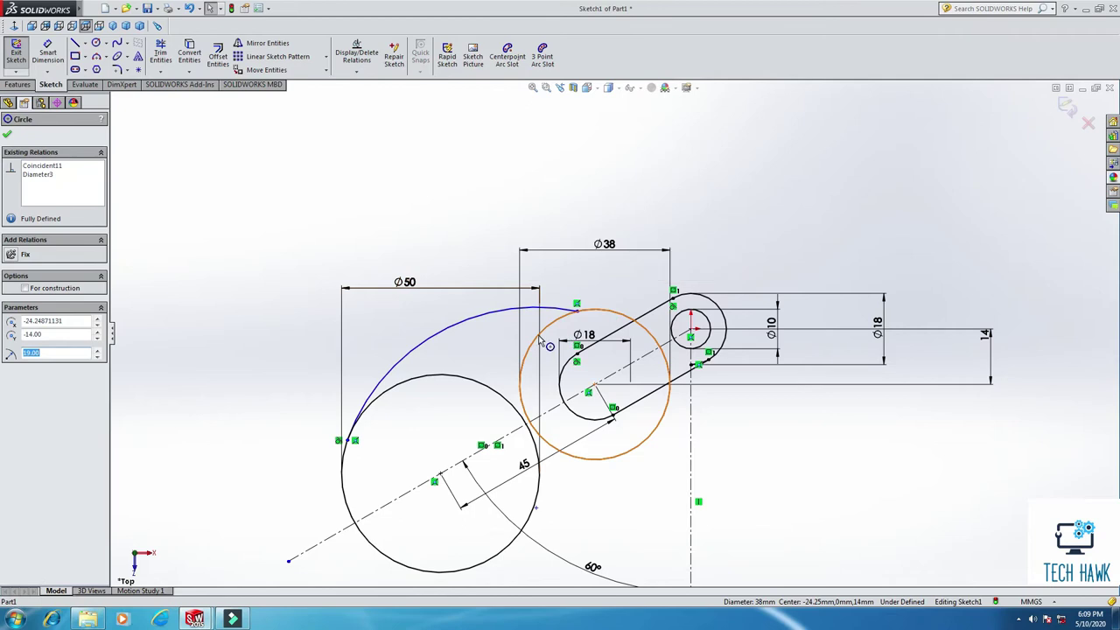
pyautogui.keyDown('ctrl'); pyautogui.click(490, 317); pyautogui.keyUp('ctrl')
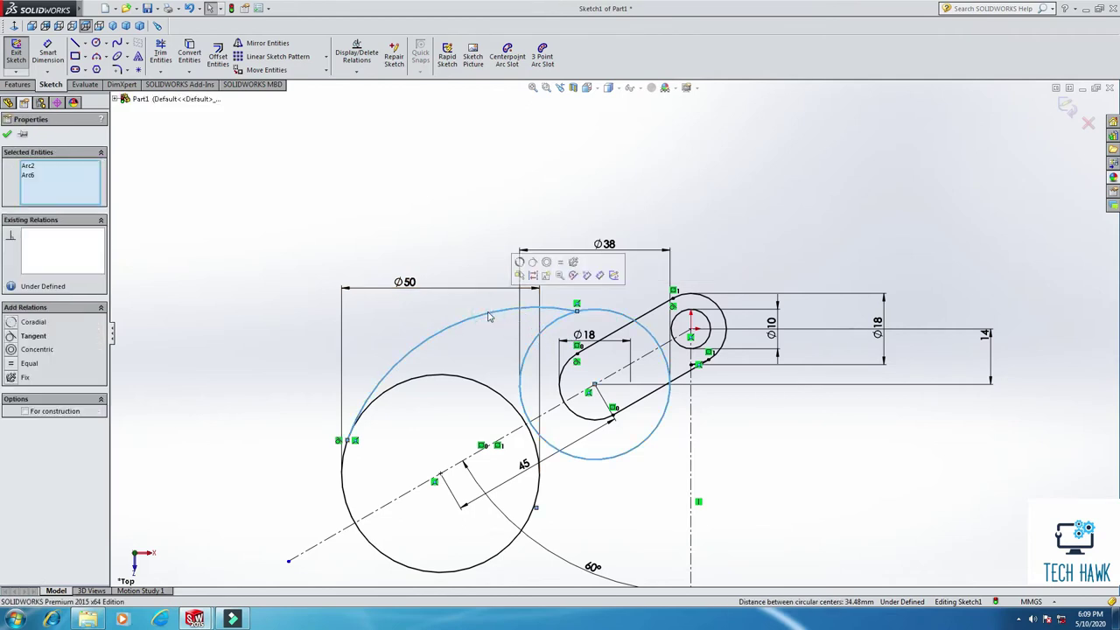
pyautogui.click(11, 336)
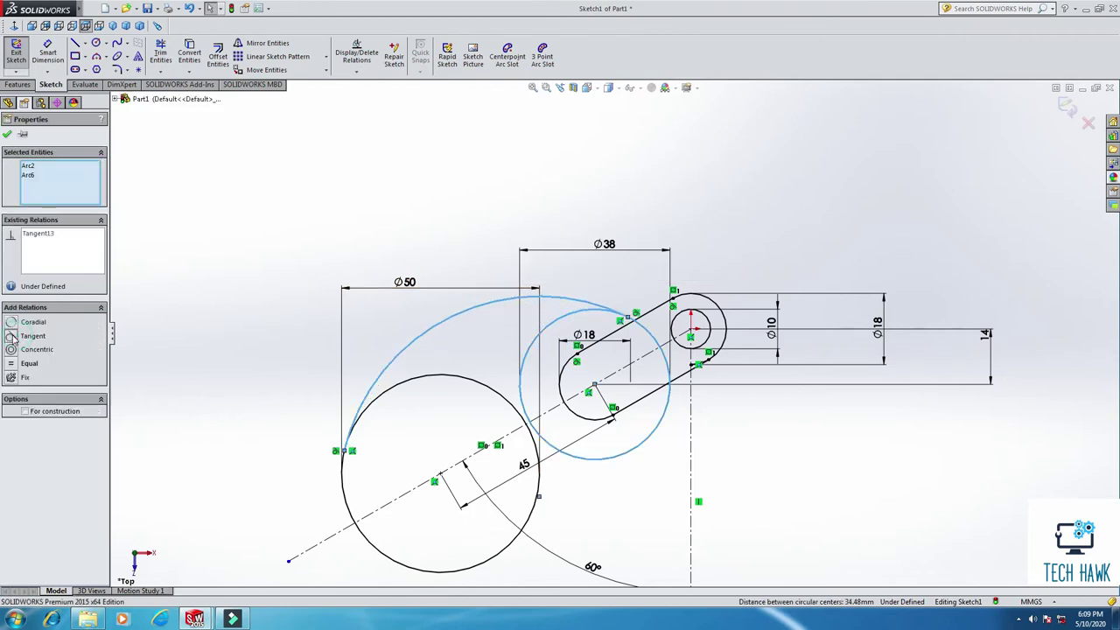
pyautogui.click(7, 134)
pyautogui.click(47, 52)
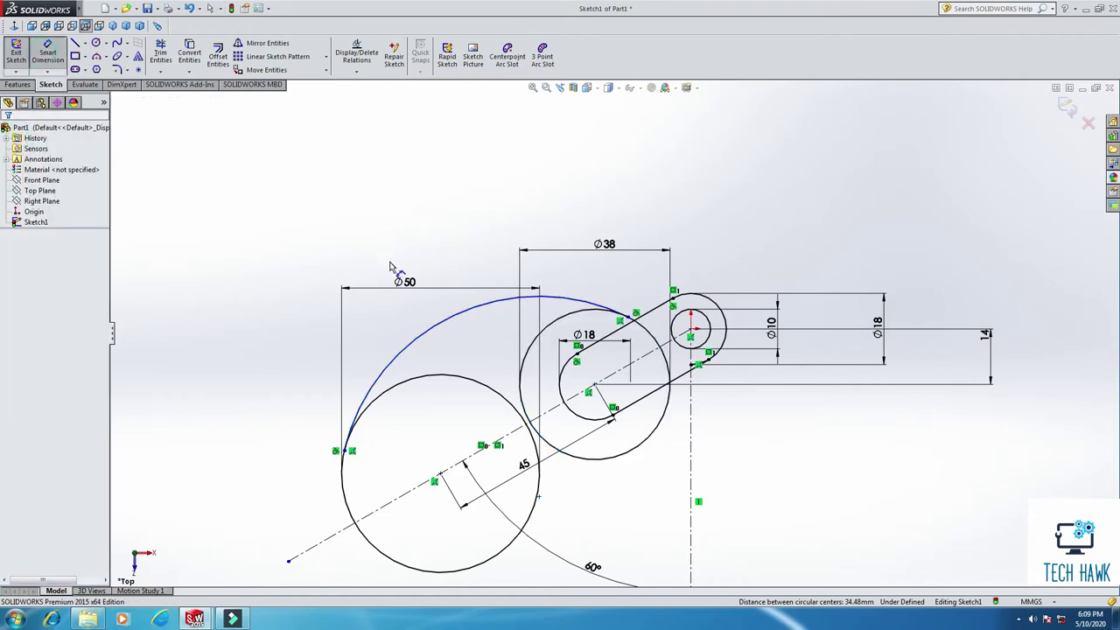
pyautogui.click(437, 326)
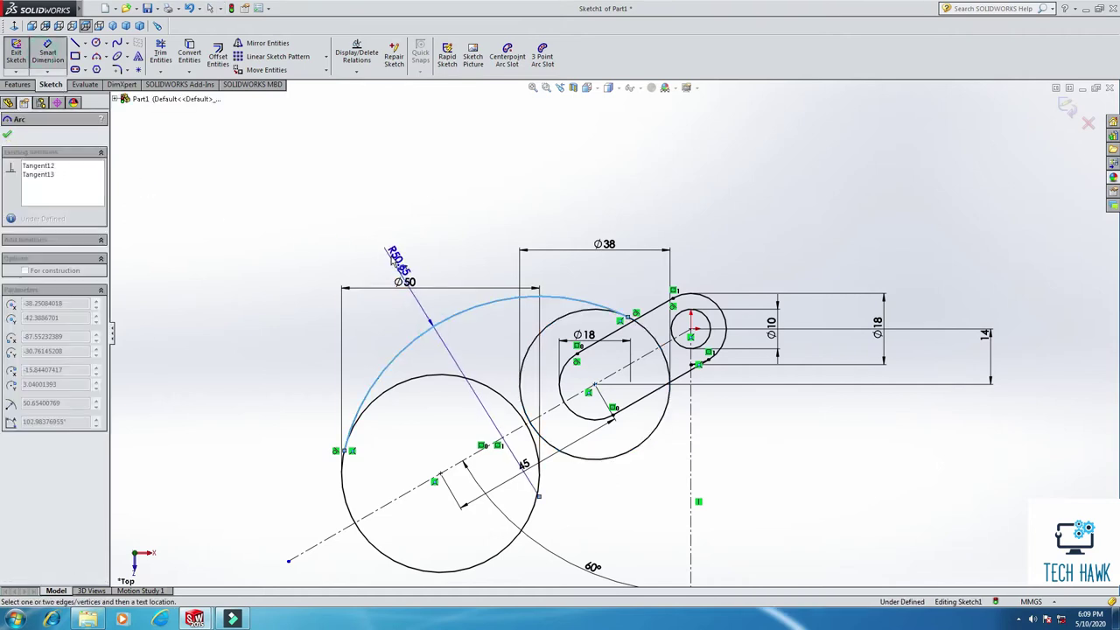
# - Set the upper tangent arc's radius dimension to R76
pyautogui.click(472, 343)
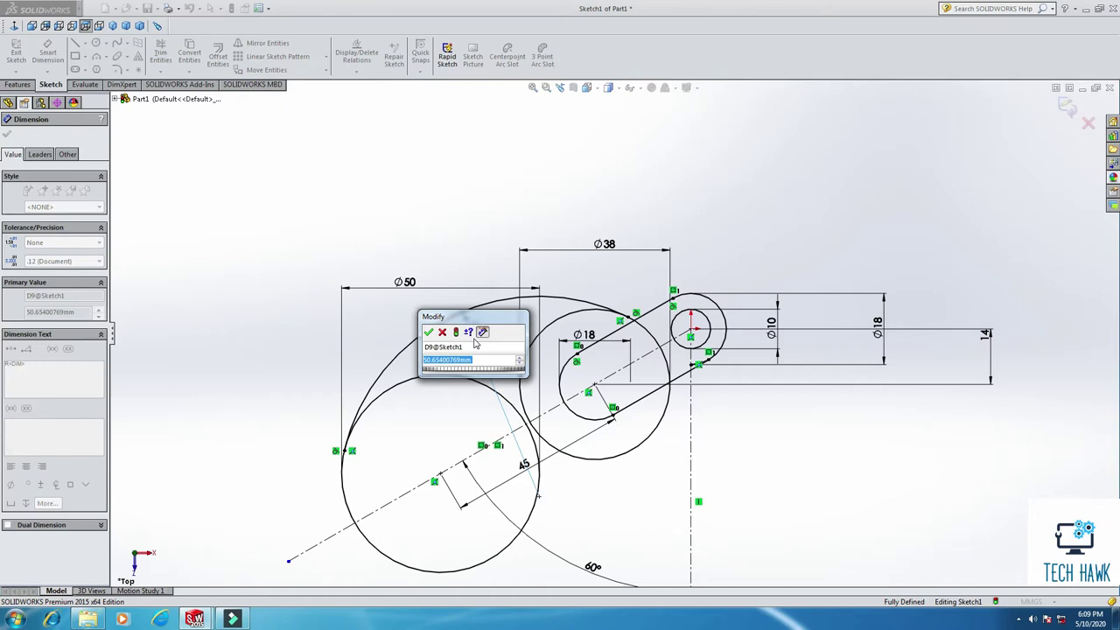
pyautogui.write('76')
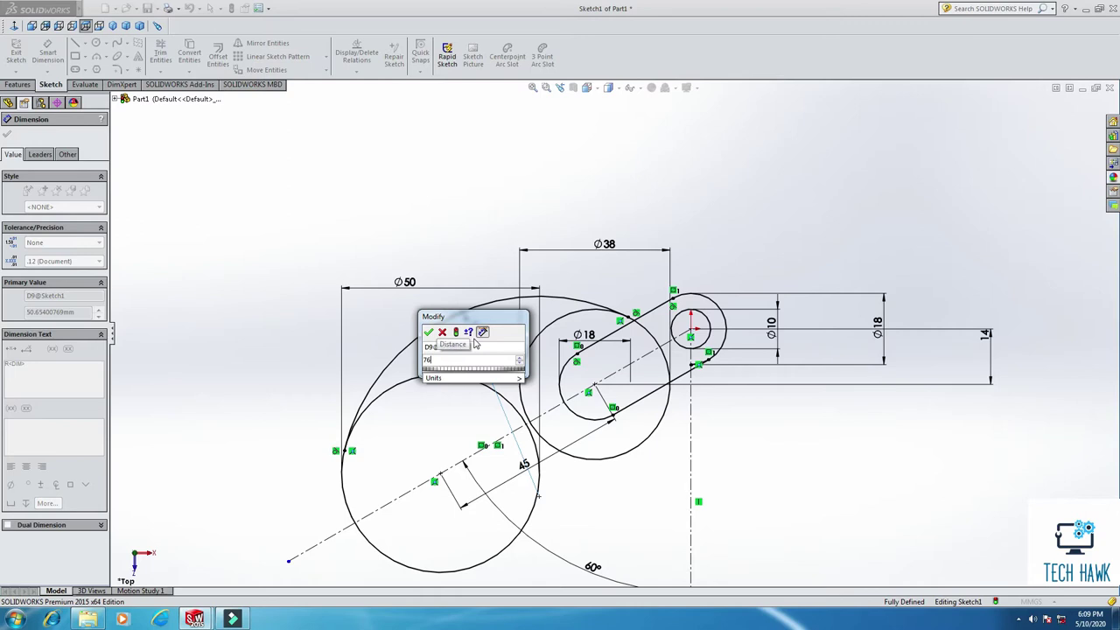
pyautogui.press('Return')
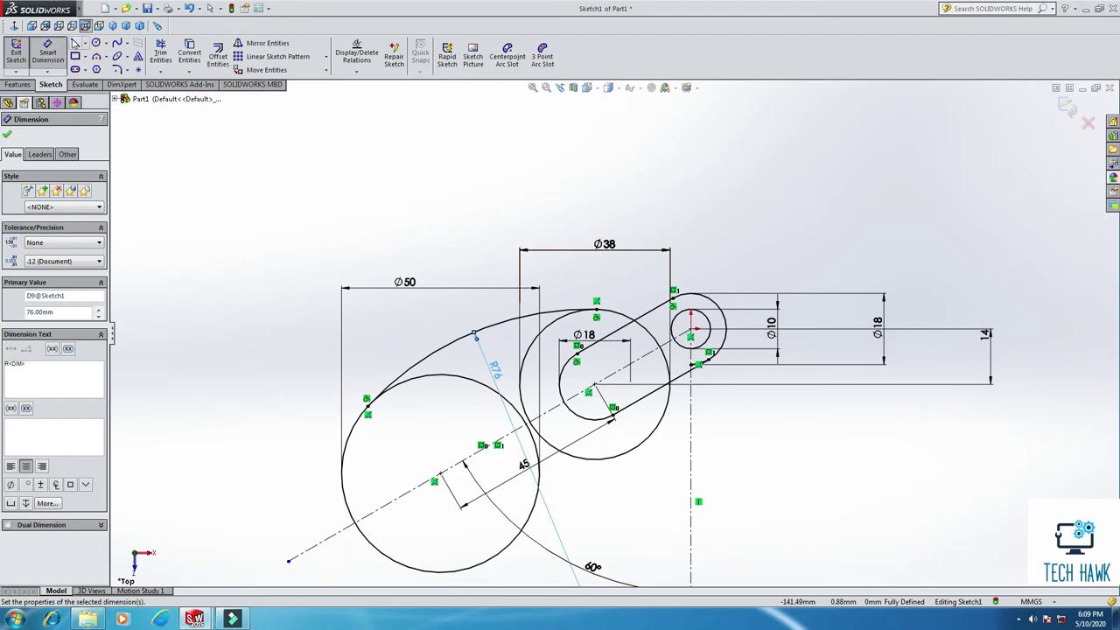
pyautogui.click(96, 56)
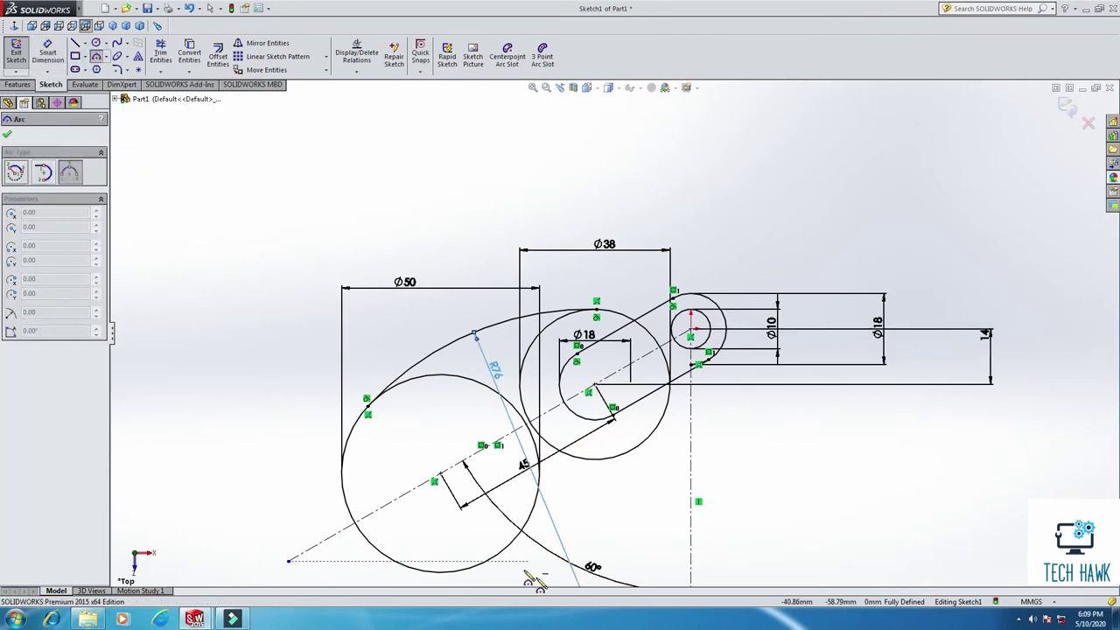
# - Draw a lower 3 Point Arc from the Ø50 circle to the Ø38 circle underneath
pyautogui.click(516, 542)
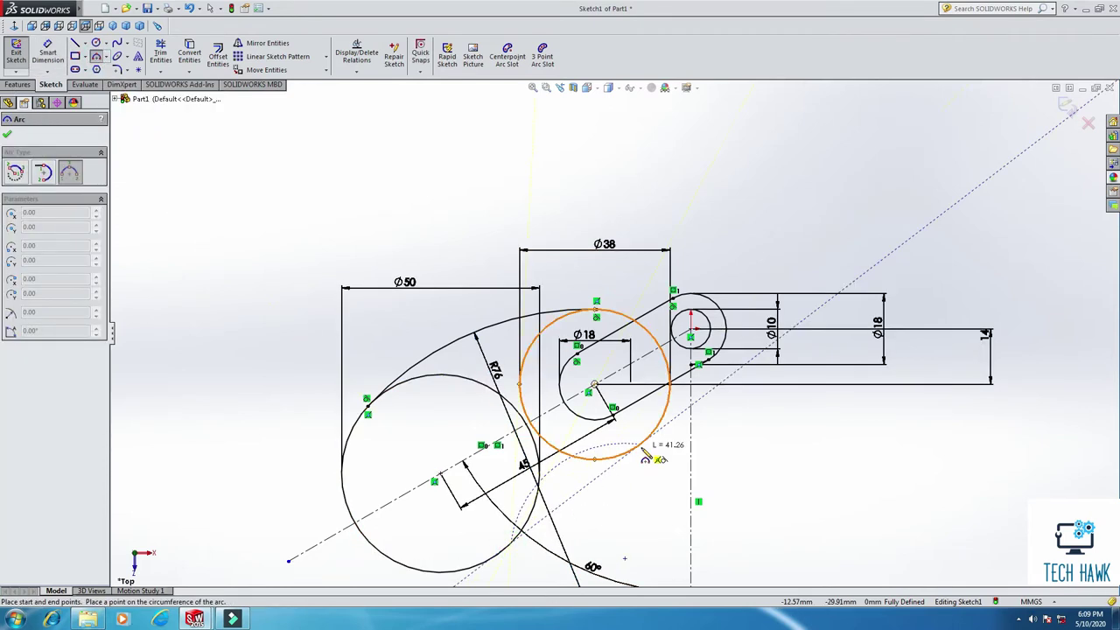
pyautogui.click(616, 456)
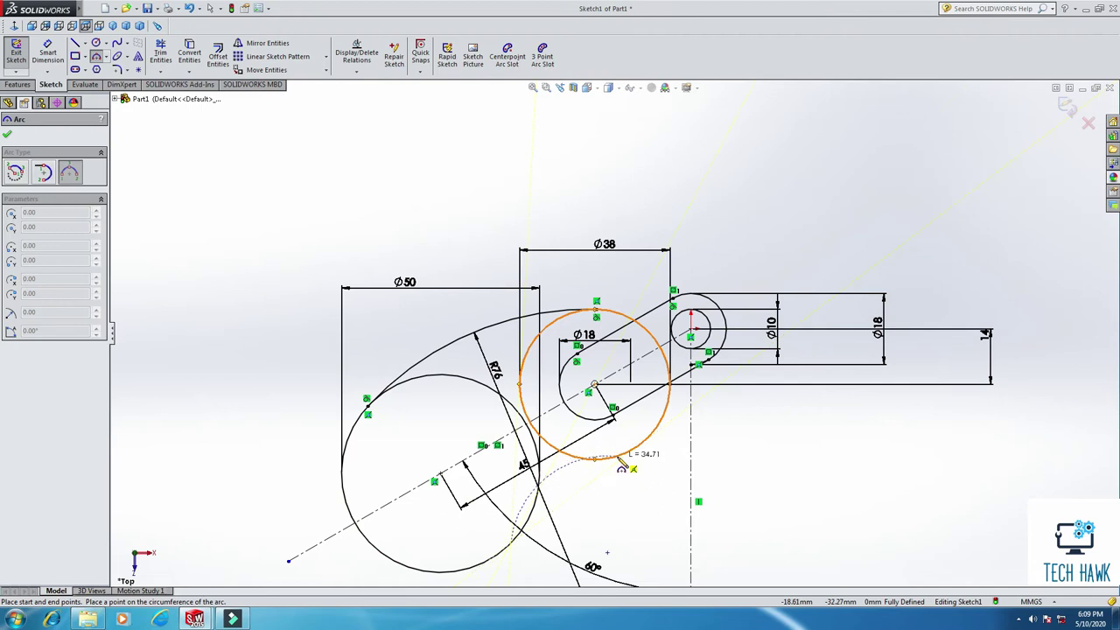
pyautogui.click(570, 481)
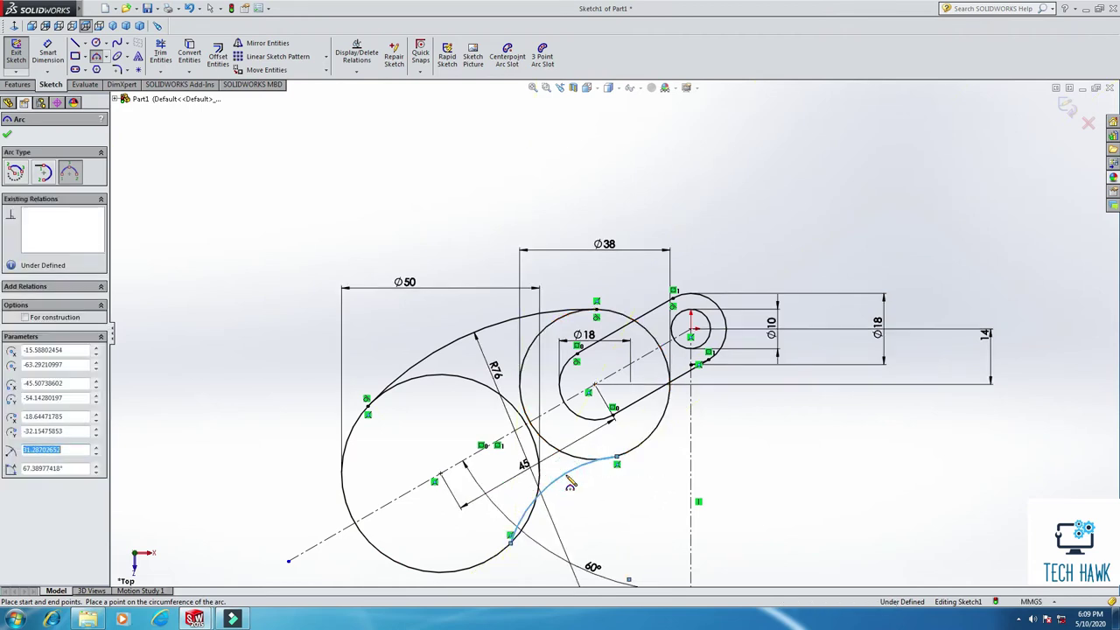
pyautogui.rightClick(612, 464)
pyautogui.click(626, 497)
pyautogui.click(626, 501)
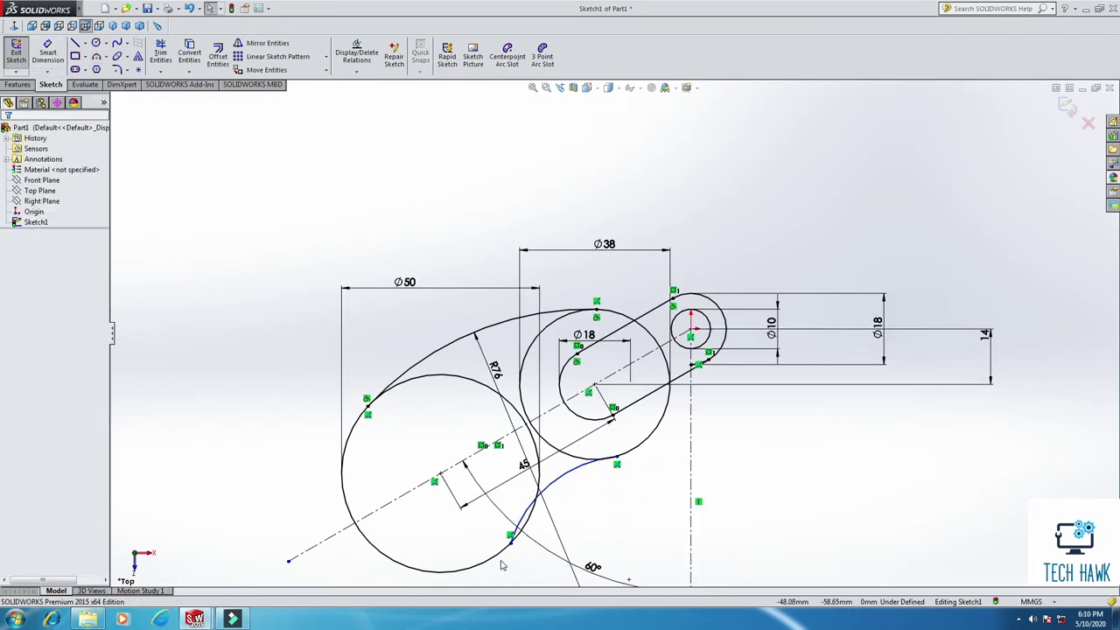
# - Make the lower arc tangent to both the Ø50 and Ø38 circles, then start dimensioning it
pyautogui.click(523, 525)
pyautogui.keyDown('ctrl'); pyautogui.click(523, 526); pyautogui.keyUp('ctrl')
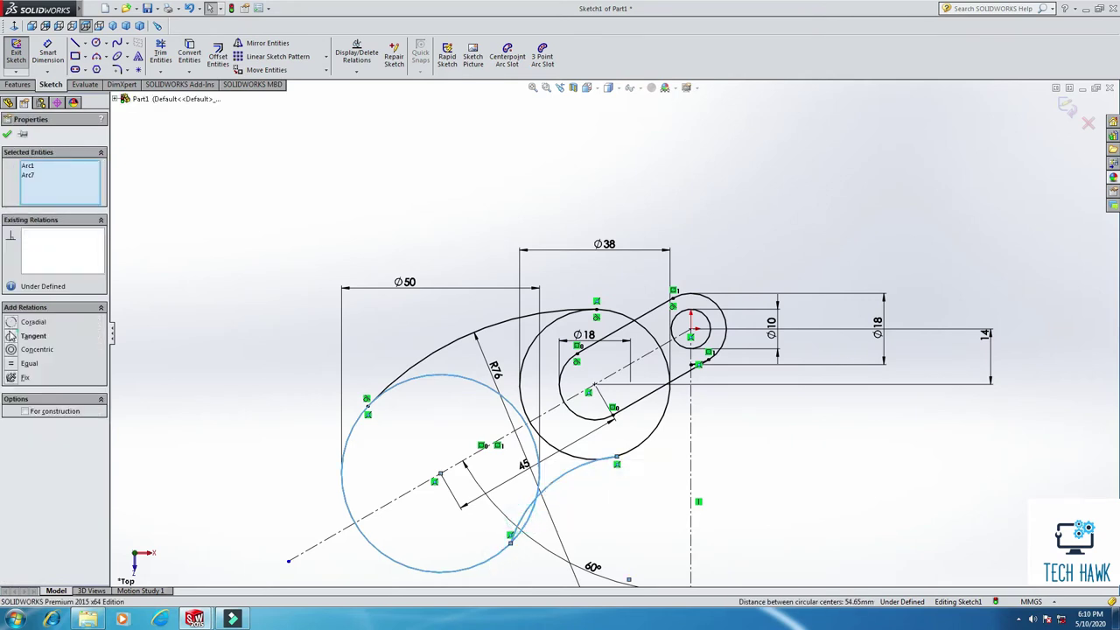
pyautogui.click(32, 336)
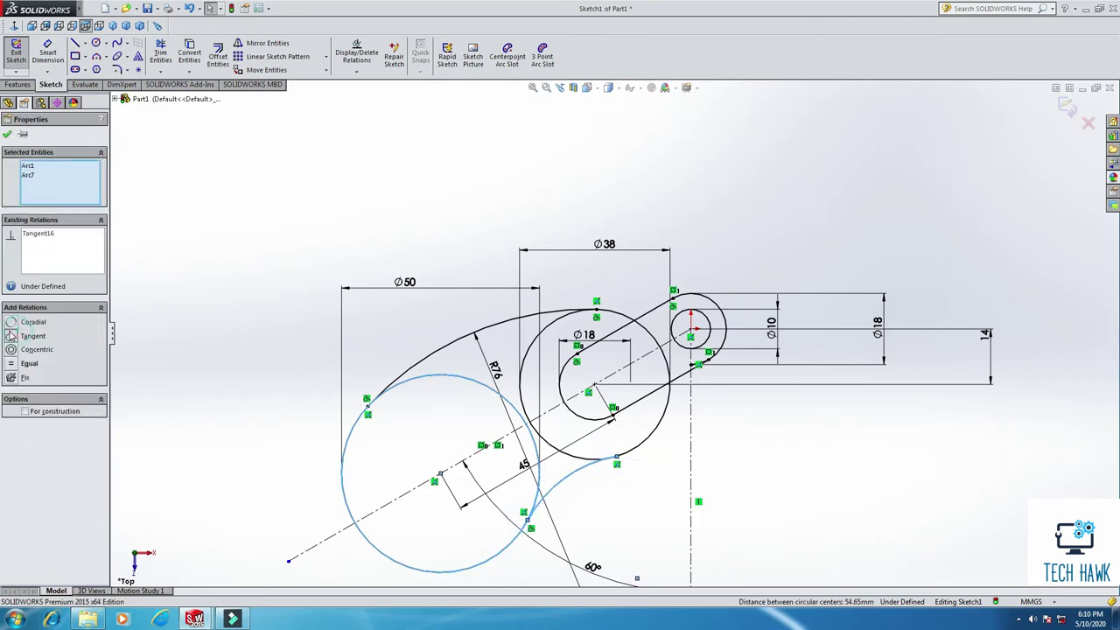
pyautogui.click(644, 452)
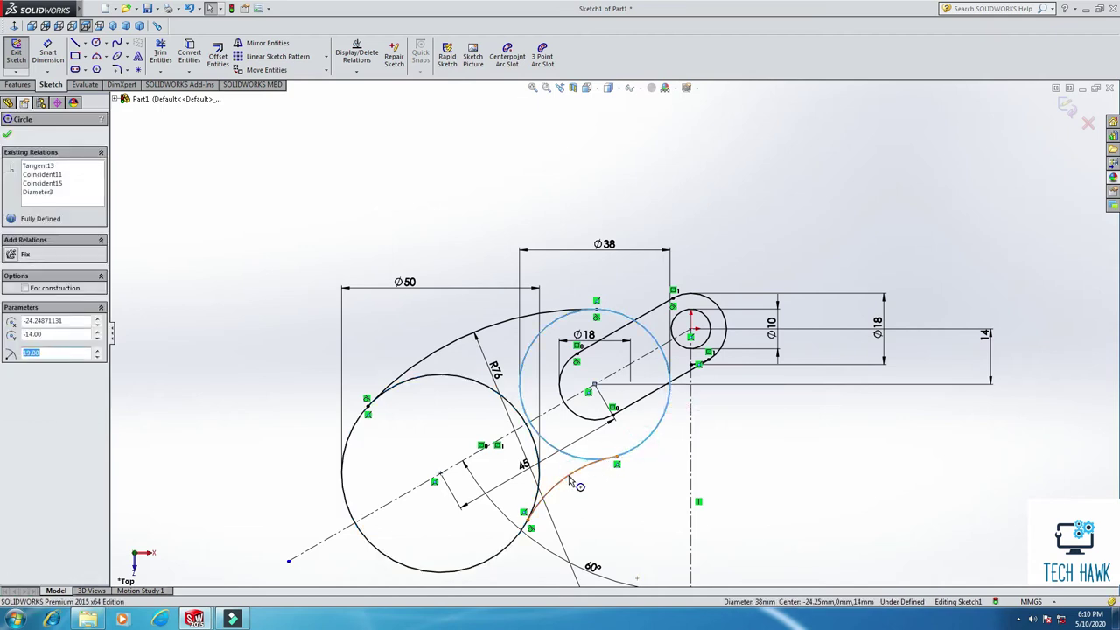
pyautogui.keyDown('ctrl'); pyautogui.click(570, 480); pyautogui.keyUp('ctrl')
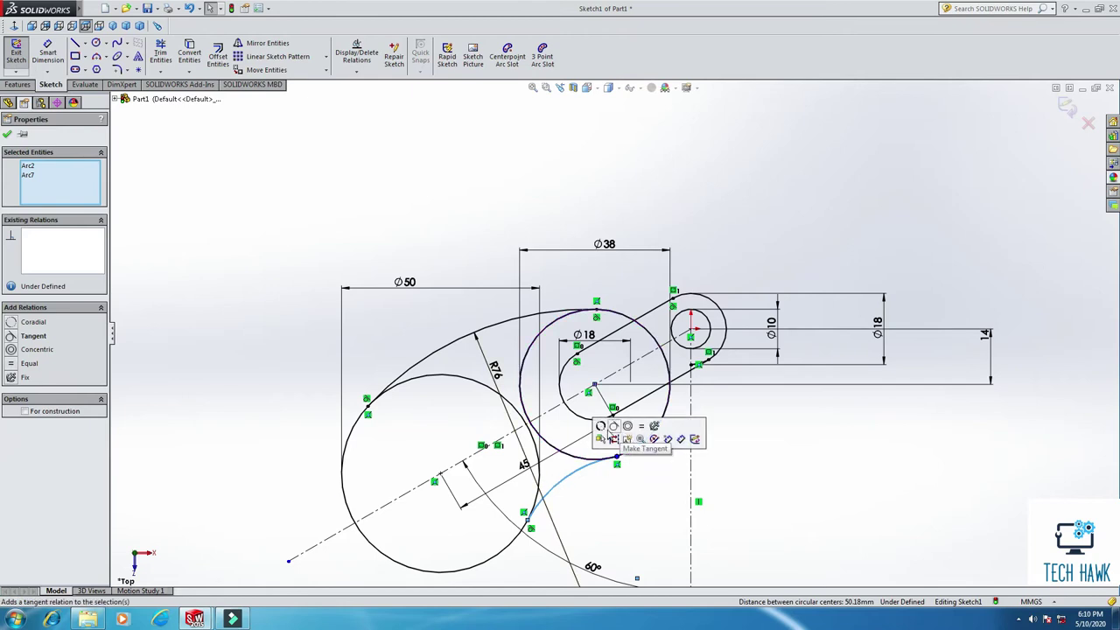
pyautogui.click(615, 428)
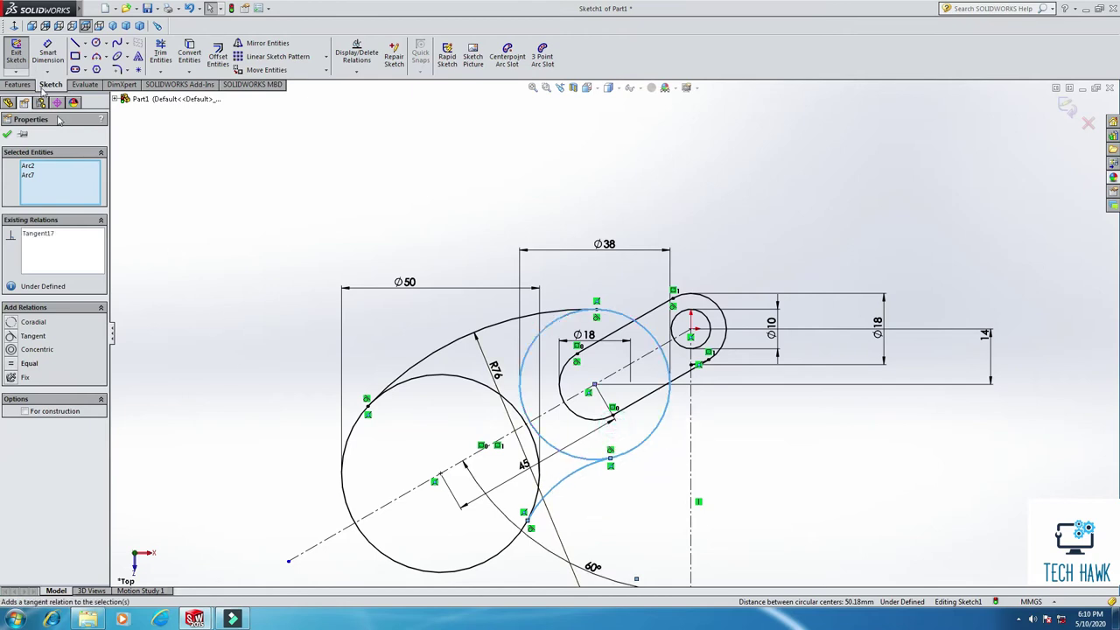
pyautogui.click(48, 52)
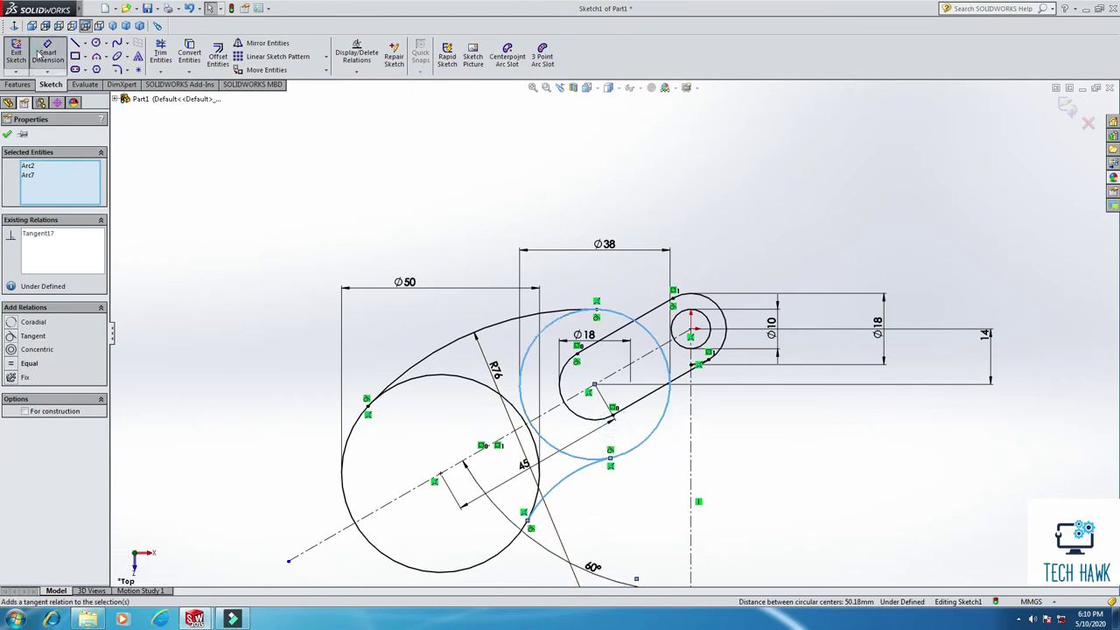
pyautogui.click(566, 479)
# - Give the lower tangent arc an R38 radius dimension
pyautogui.click(585, 515)
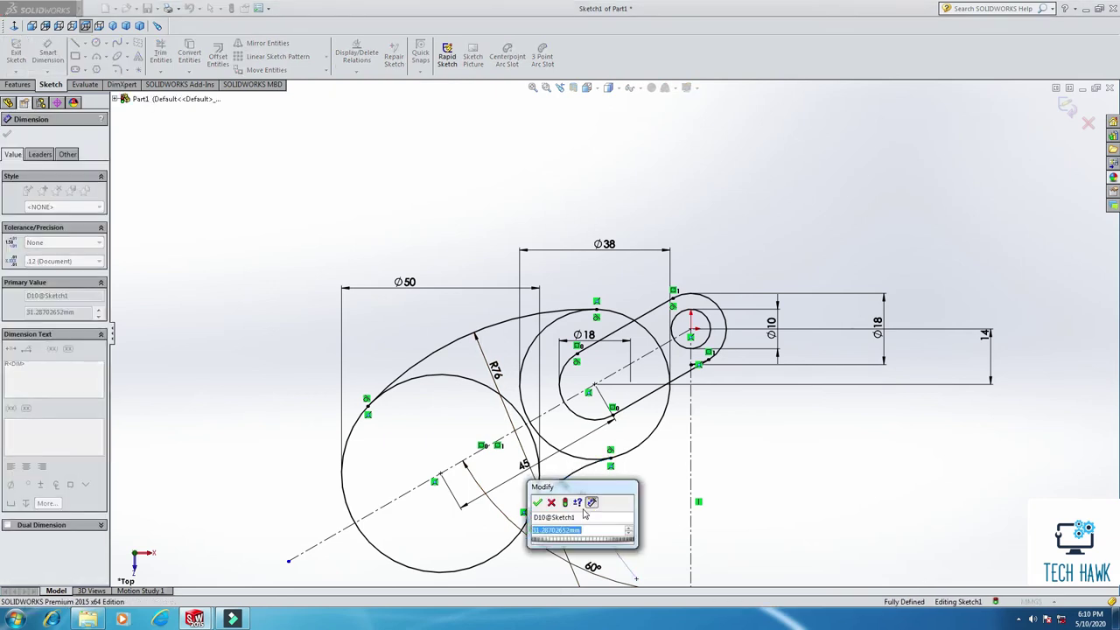
pyautogui.write('38')
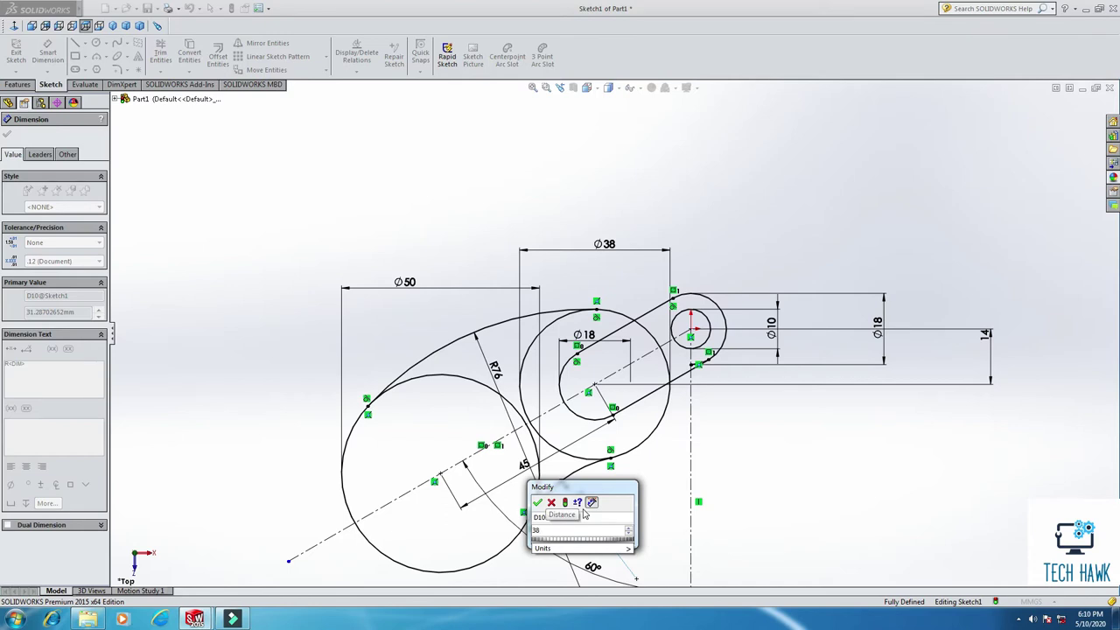
pyautogui.press('Return')
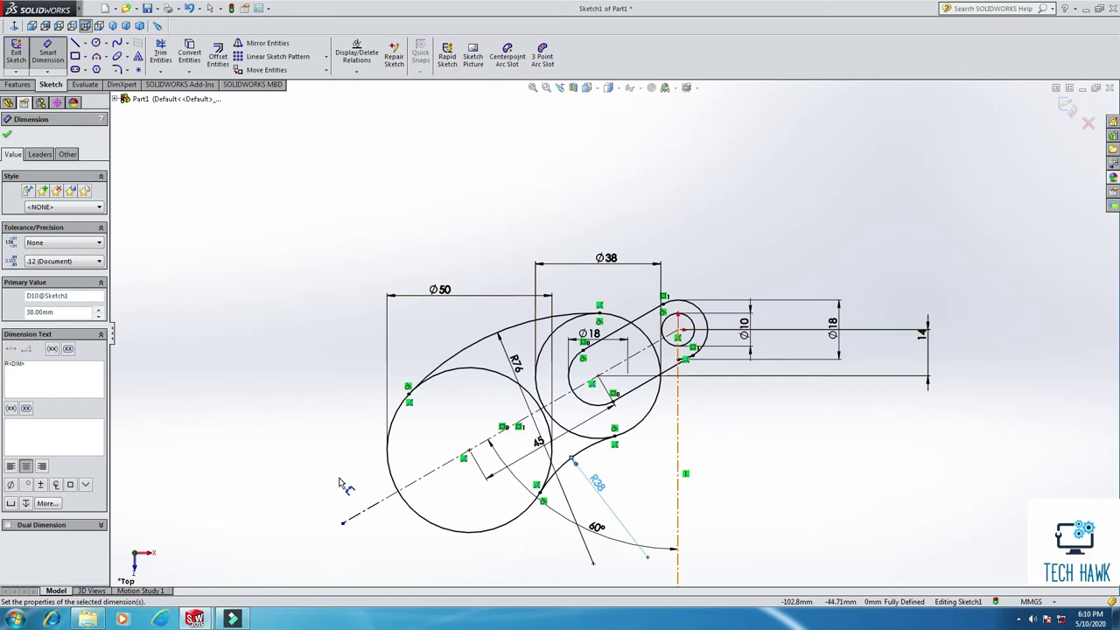
pyautogui.click(9, 134)
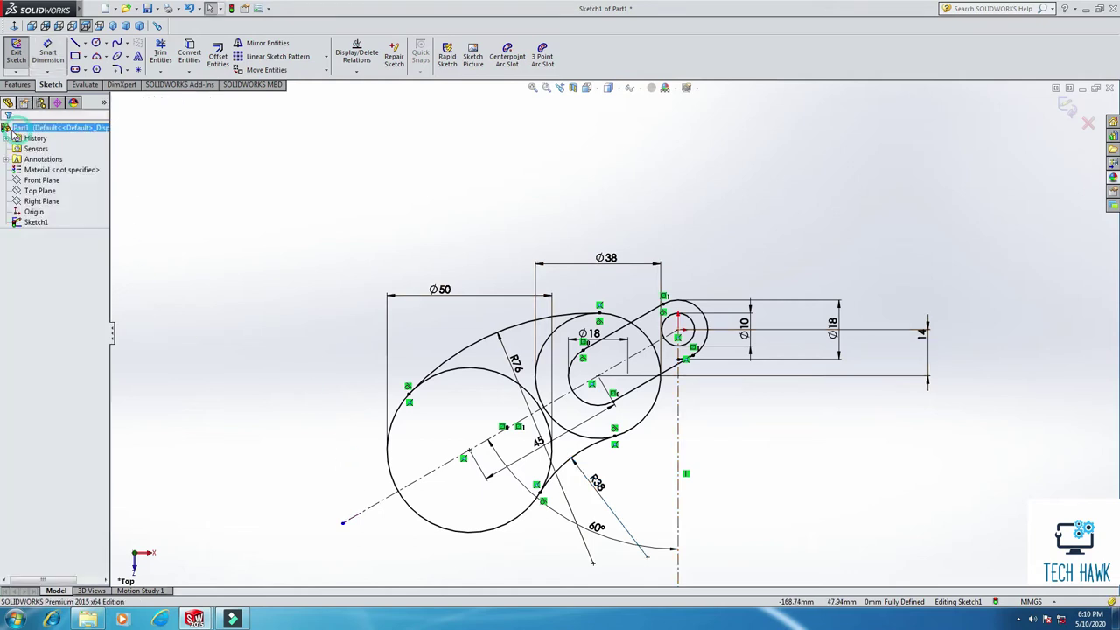
# - Extrude the small Ø10 circle Mid Plane to 57 mm as Boss-Extrude1
pyautogui.click(18, 84)
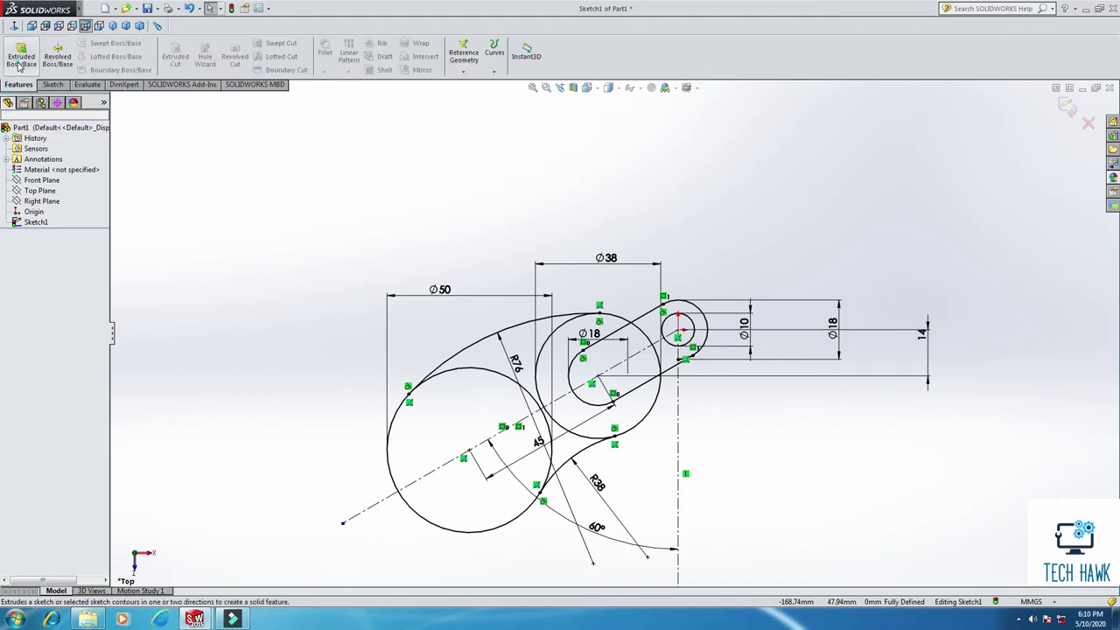
pyautogui.click(20, 57)
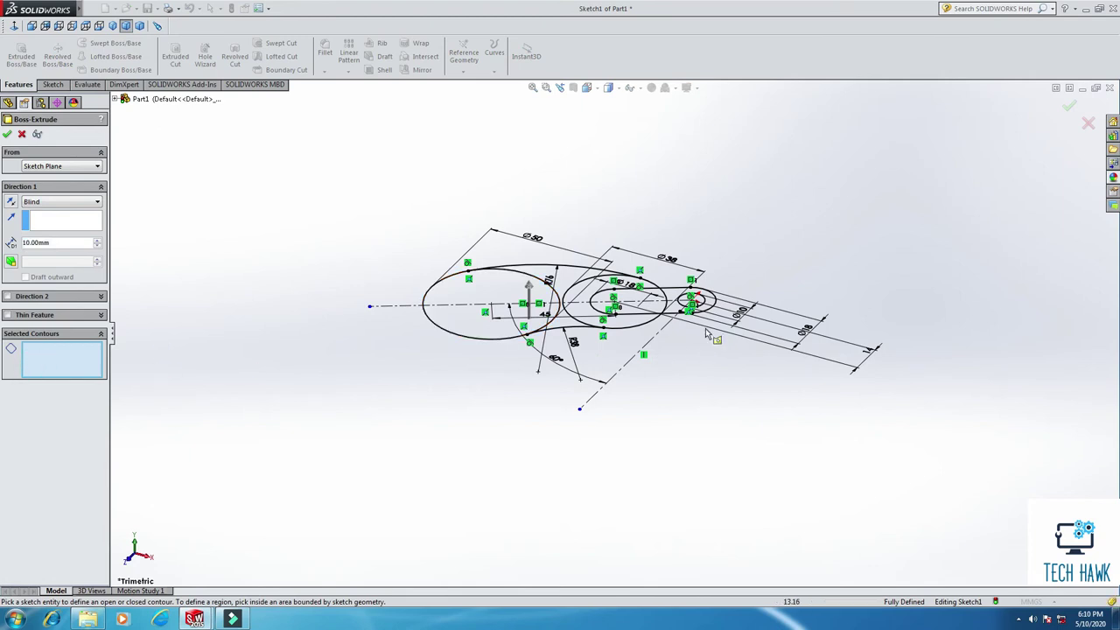
pyautogui.scroll(5, 727, 296)
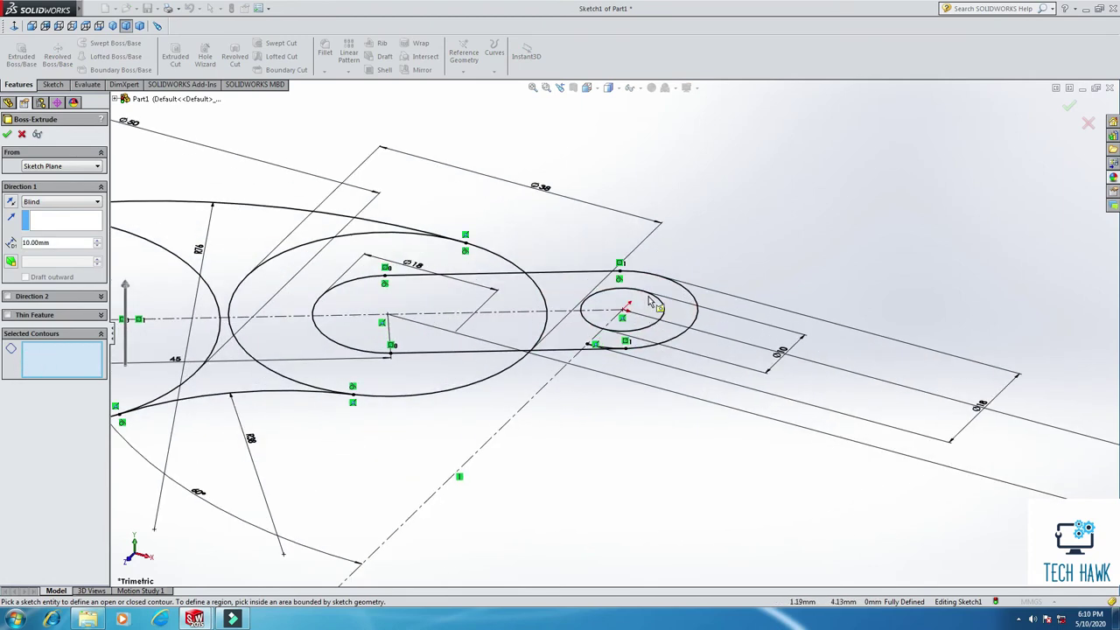
pyautogui.click(652, 299)
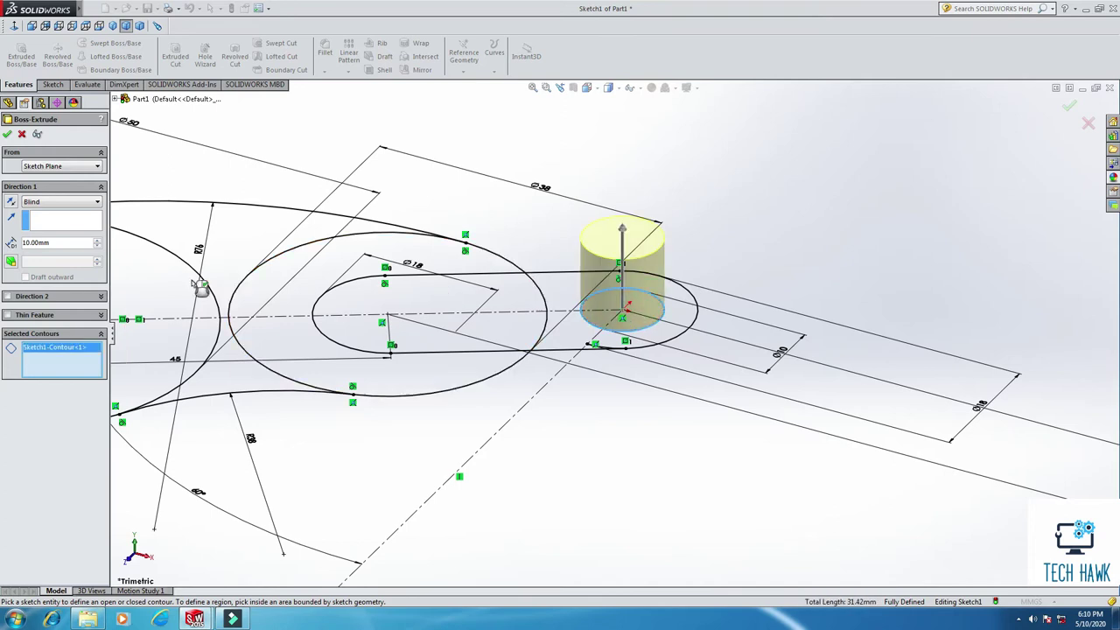
pyautogui.click(53, 202)
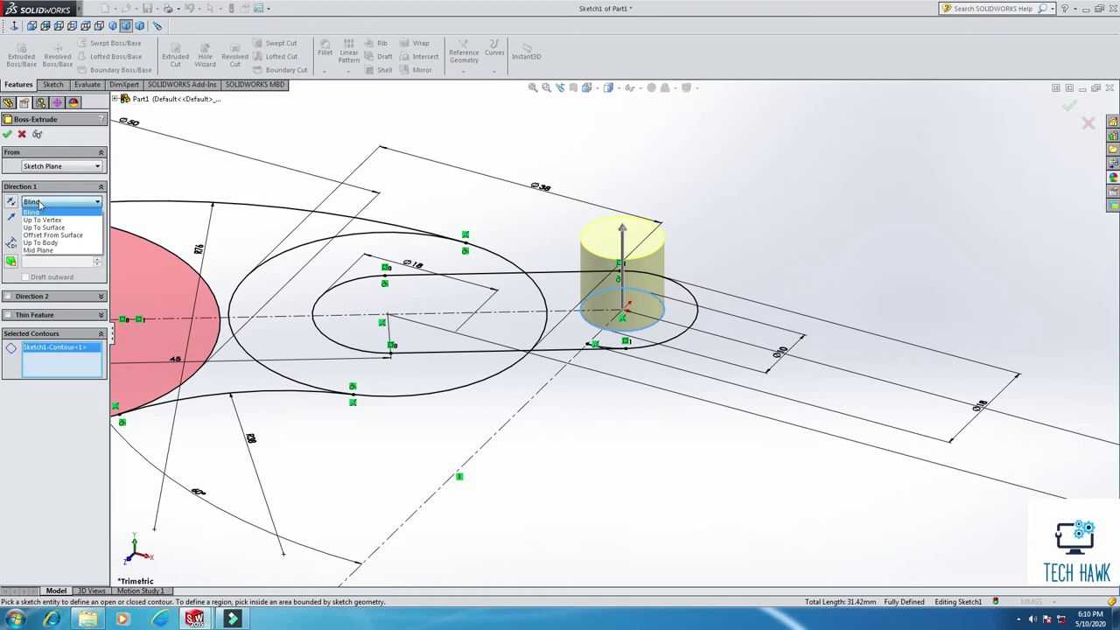
pyautogui.click(49, 251)
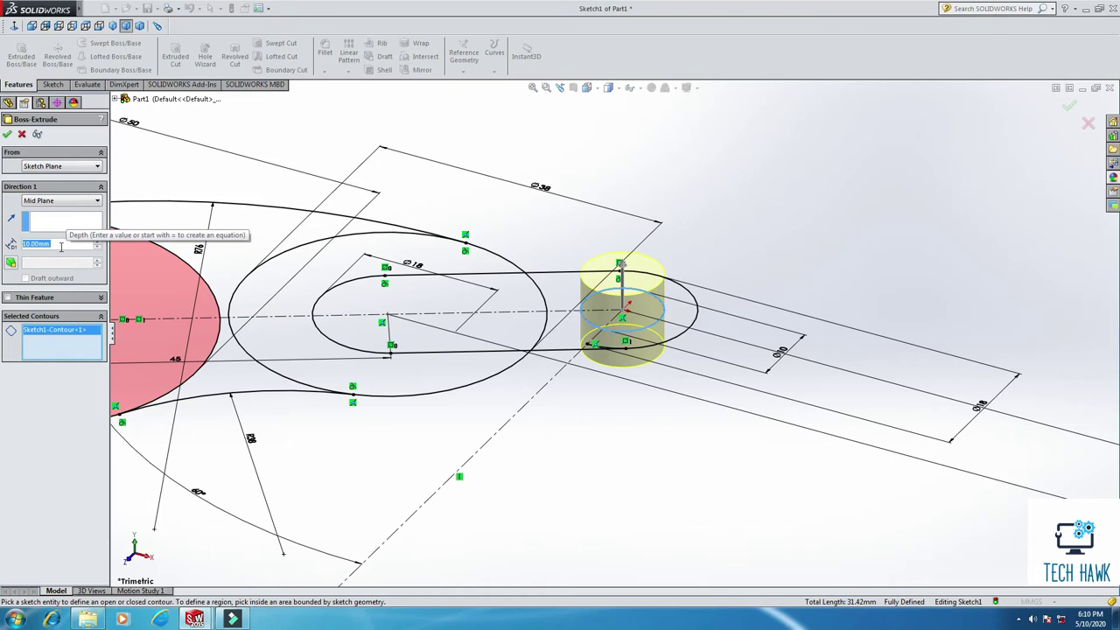
pyautogui.write('57')
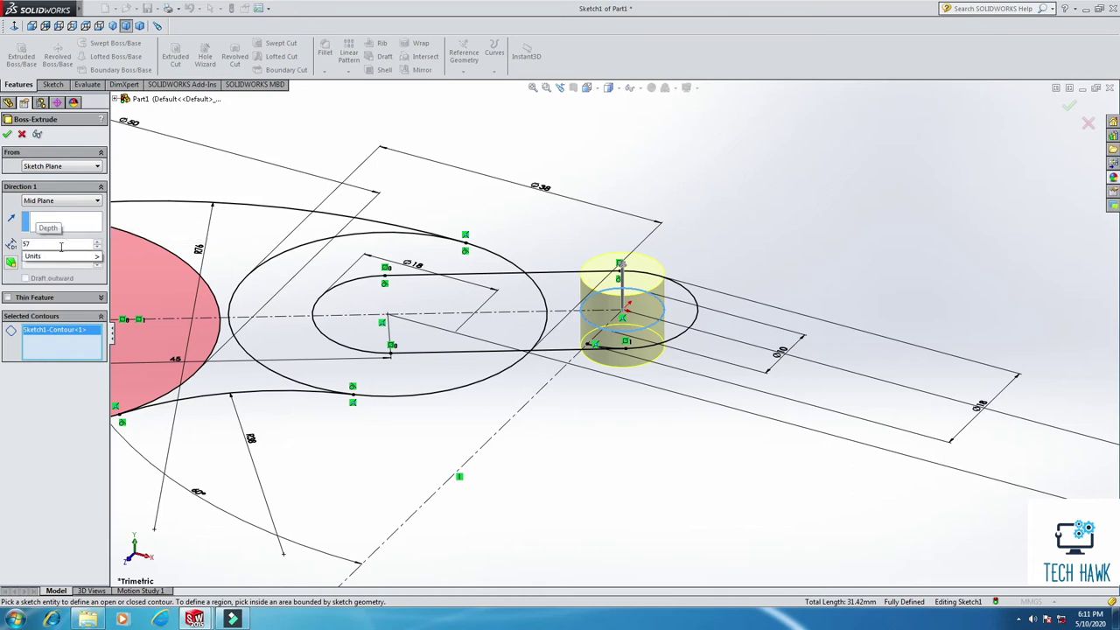
pyautogui.press('Return')
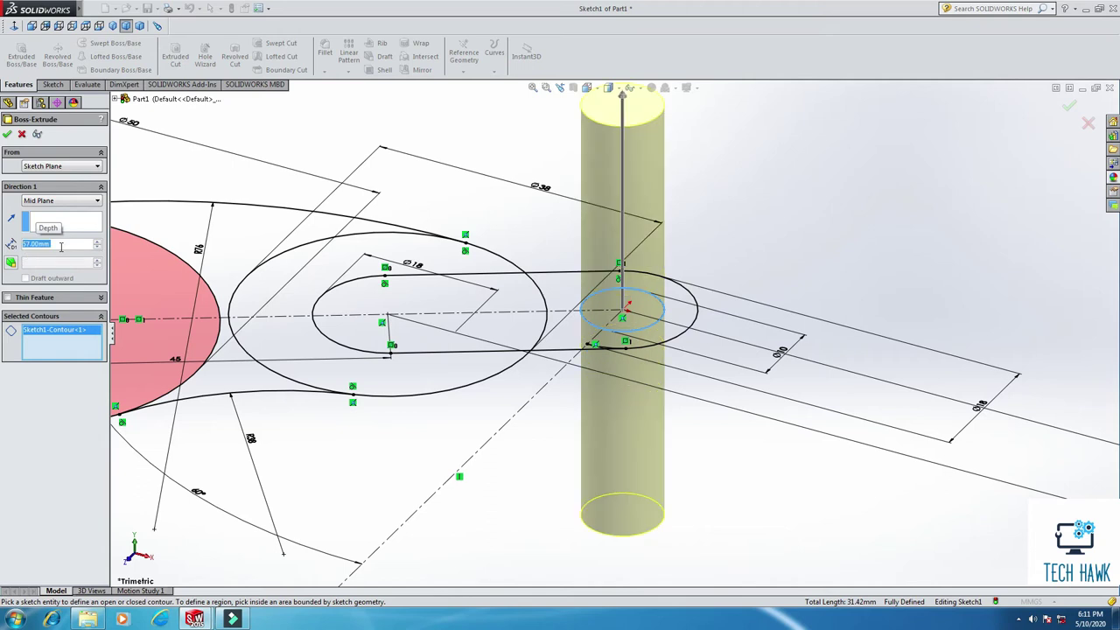
pyautogui.scroll(2, 512, 211)
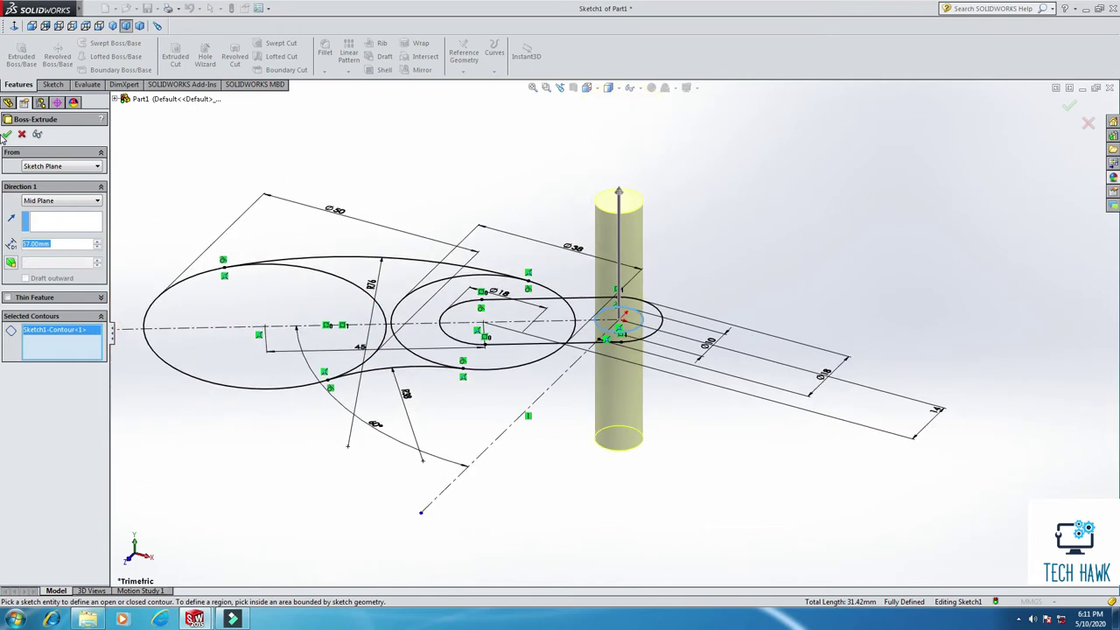
pyautogui.click(7, 134)
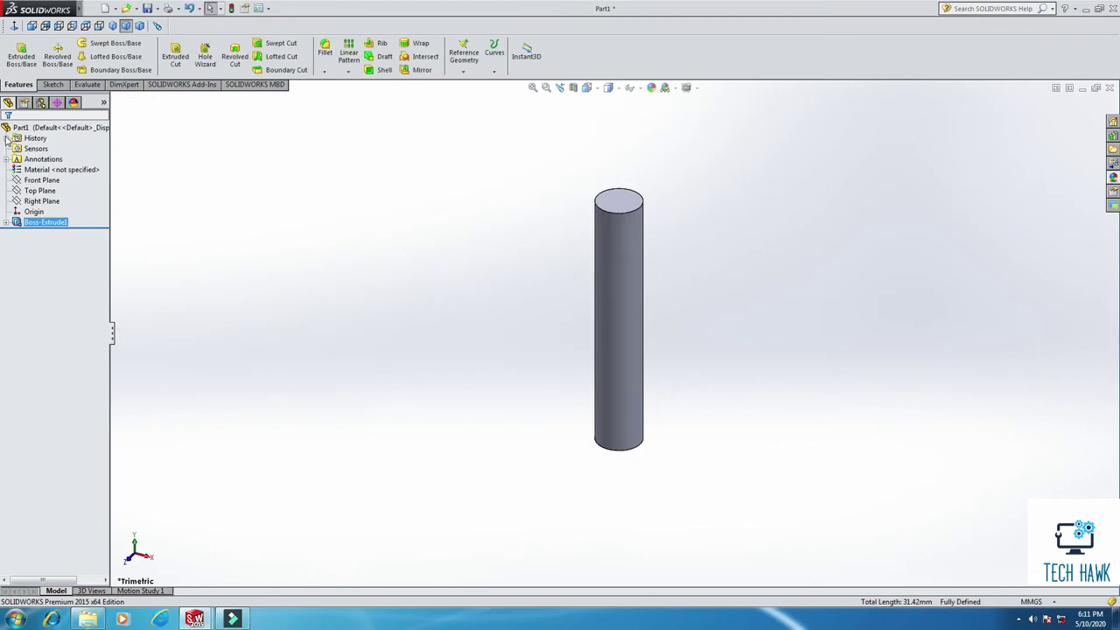
# - Extrude Sketch1's ring and slot regions Mid Plane to a 50 mm depth
pyautogui.click(61, 273)
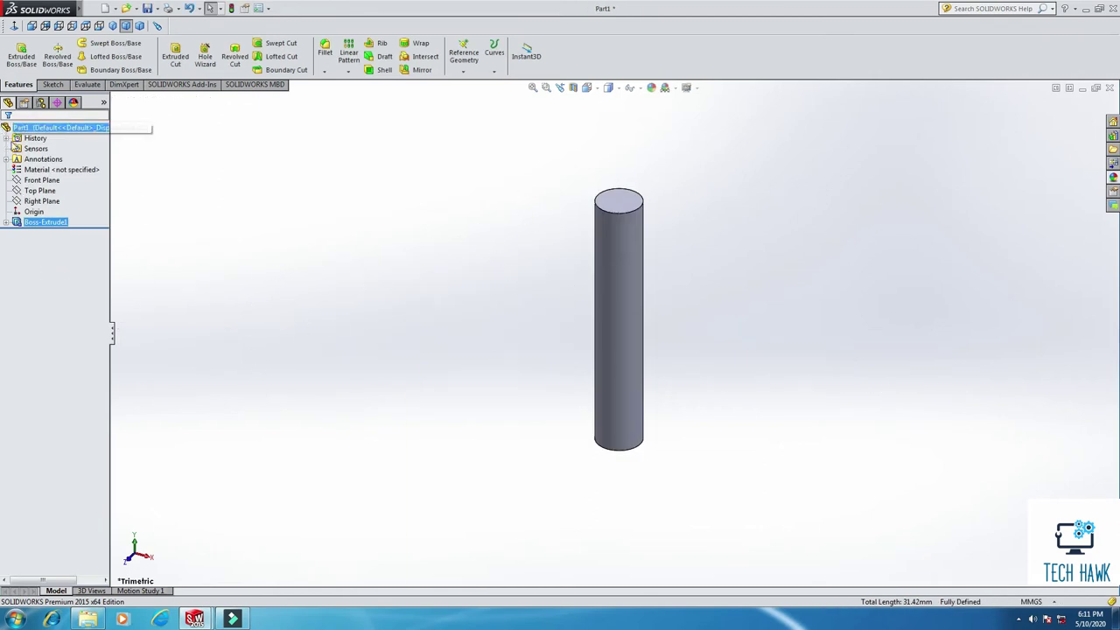
pyautogui.click(6, 222)
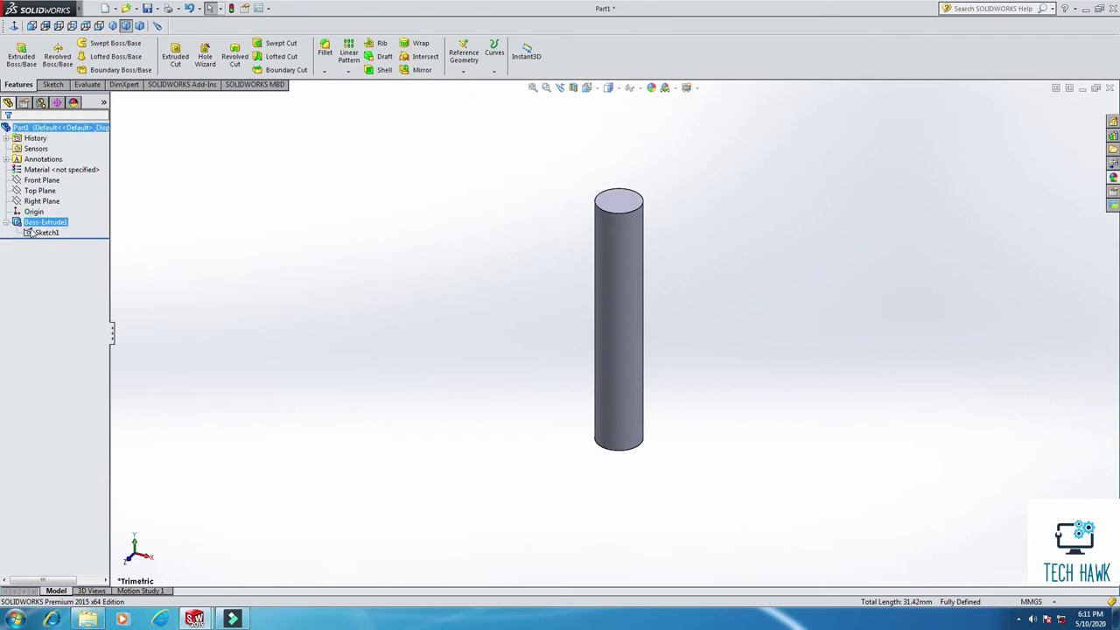
pyautogui.click(42, 233)
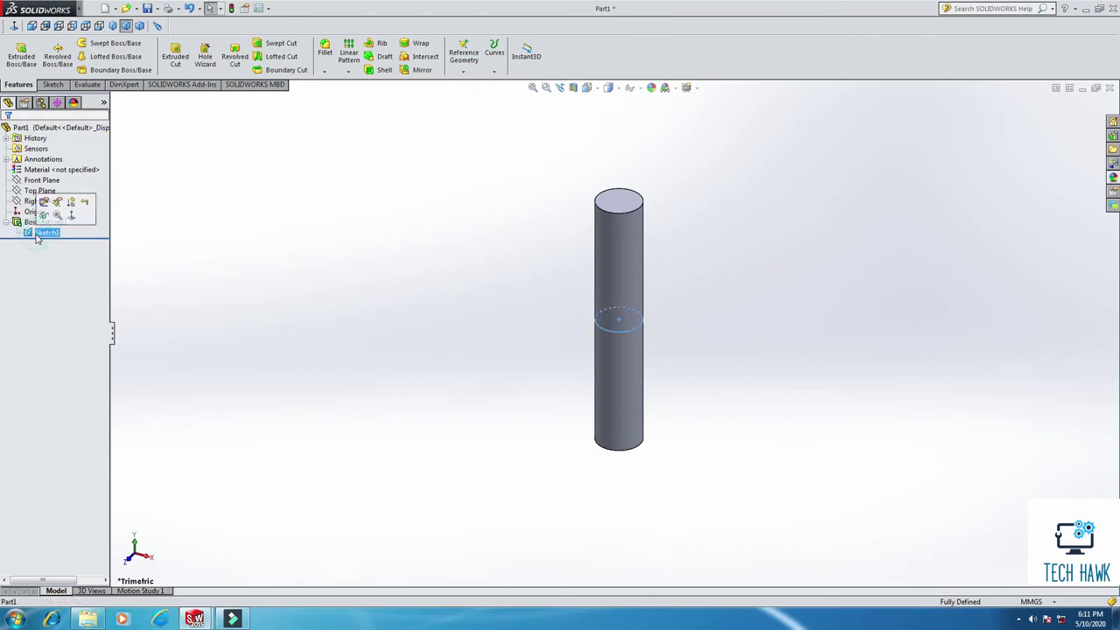
pyautogui.click(22, 58)
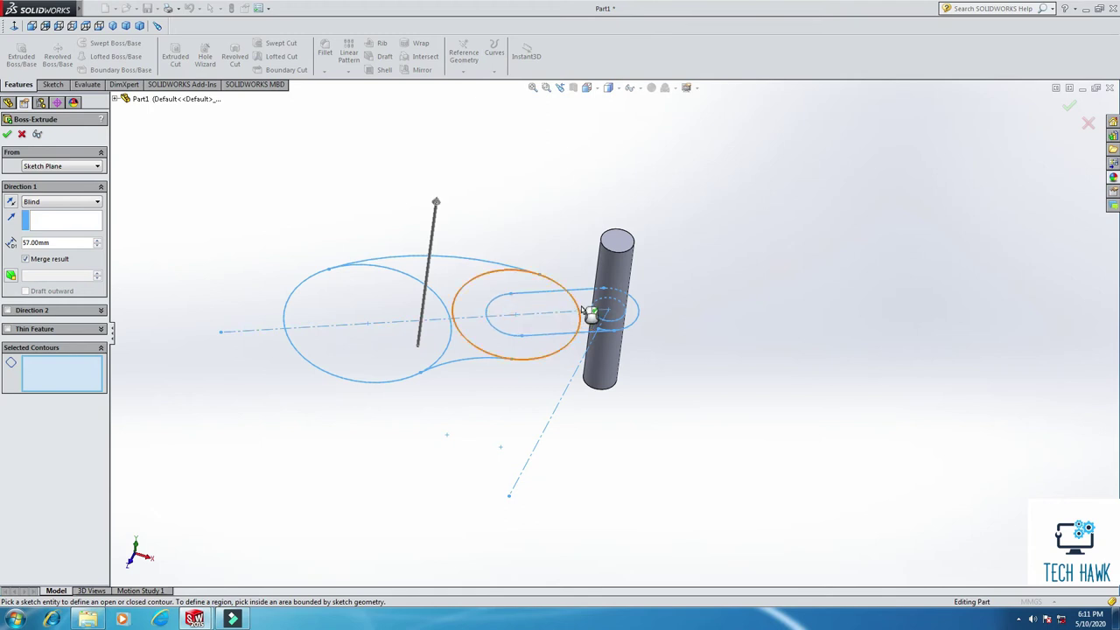
pyautogui.click(593, 308)
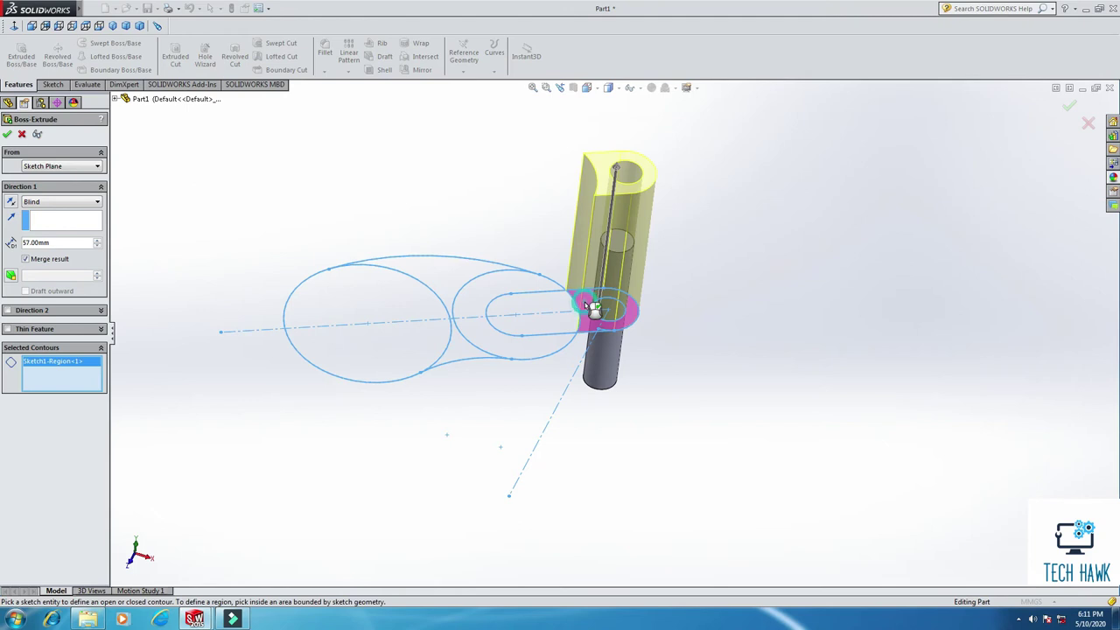
pyautogui.click(561, 328)
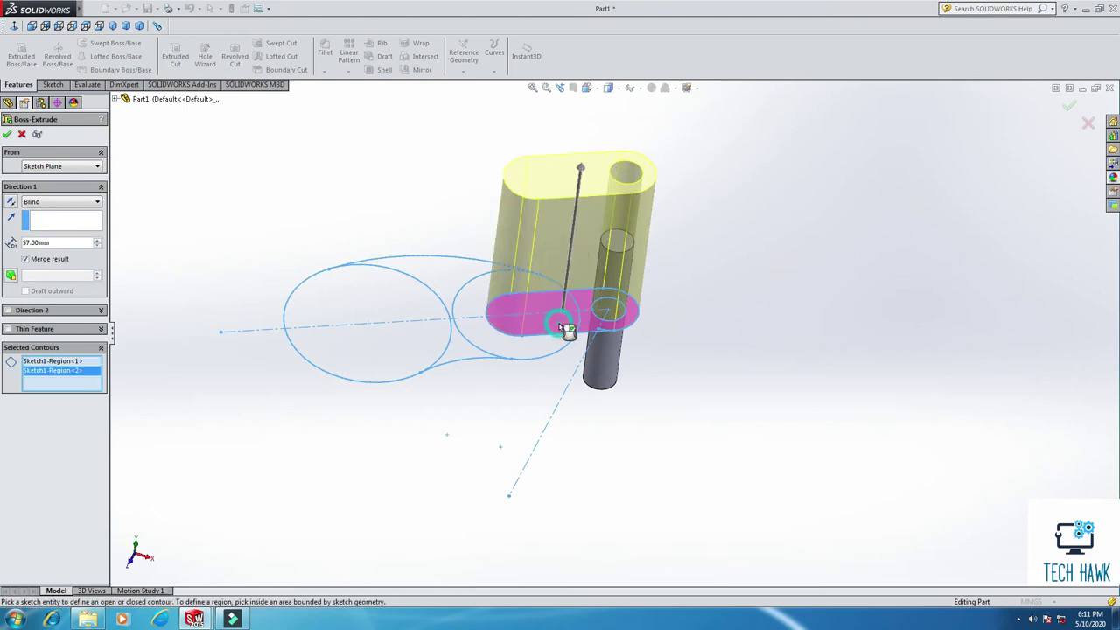
pyautogui.click(55, 202)
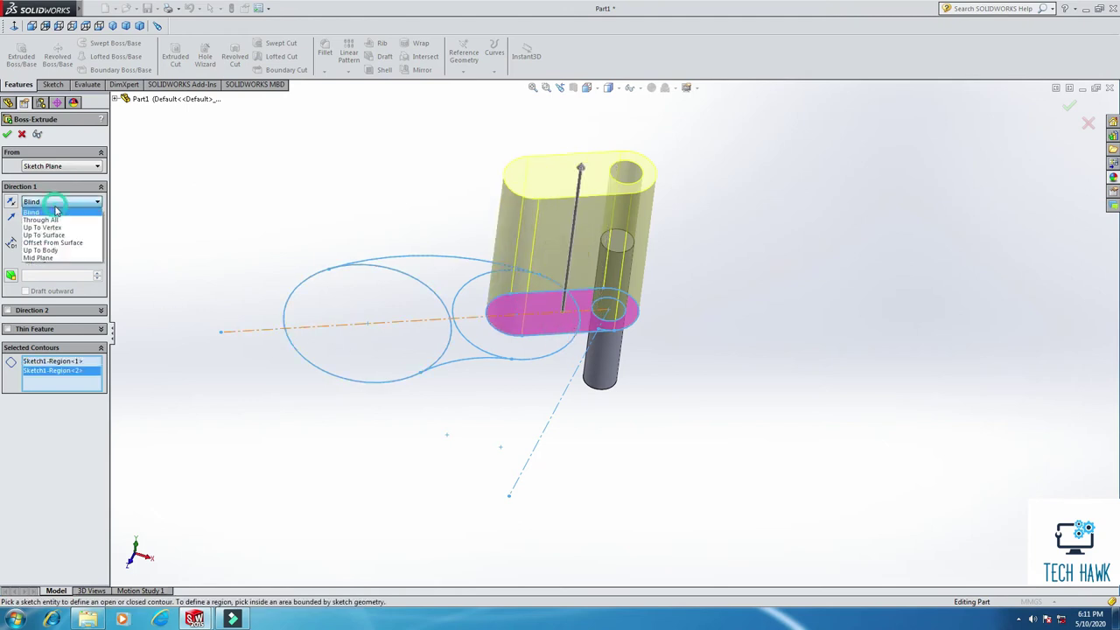
pyautogui.click(50, 259)
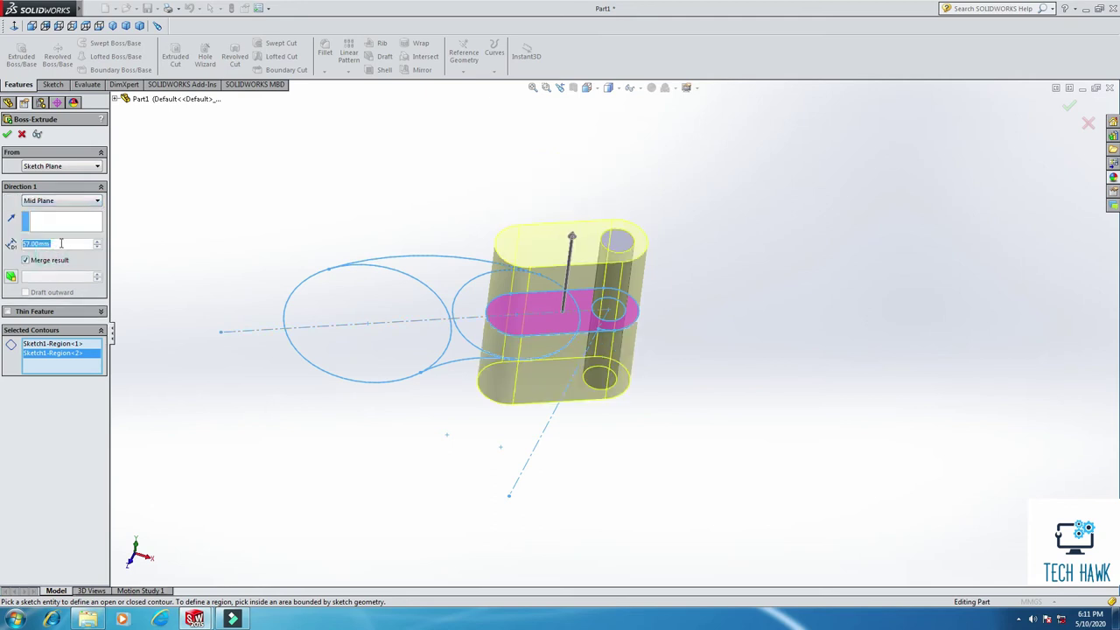
pyautogui.write('=')
pyautogui.write('50')
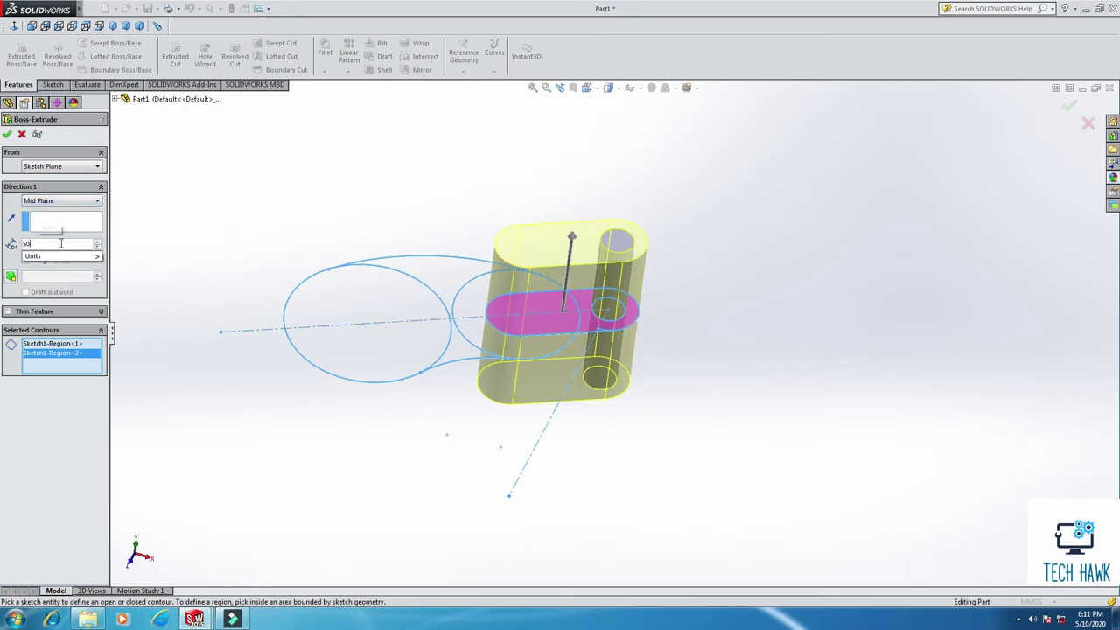
pyautogui.press('Return')
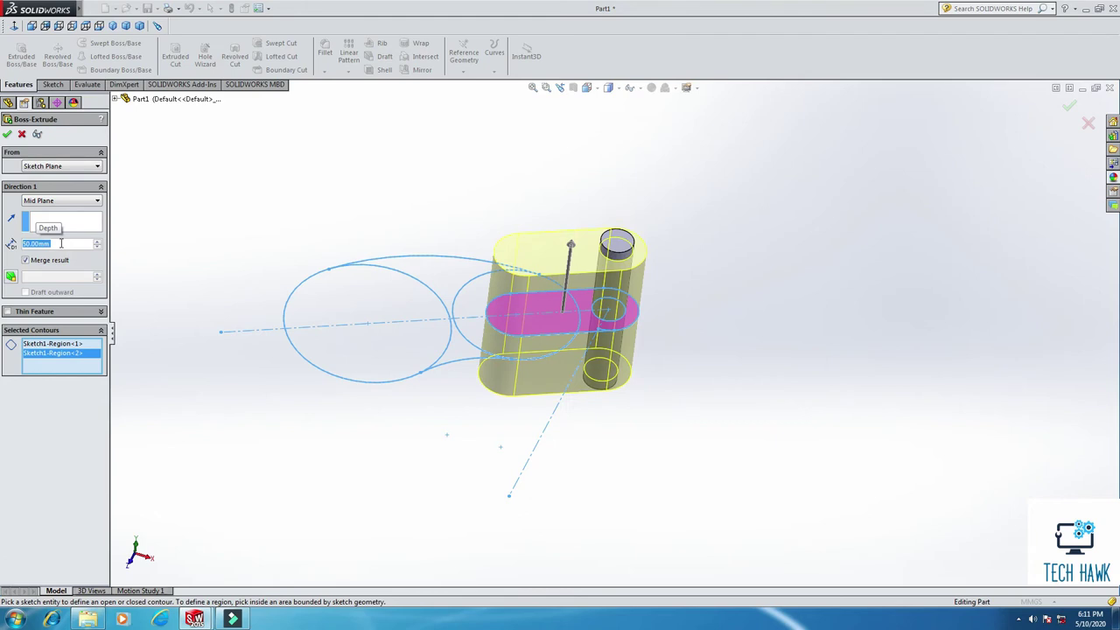
# - Confirm the slot extrusion and select the arm's three sketch regions for a new extrusion
pyautogui.click(7, 134)
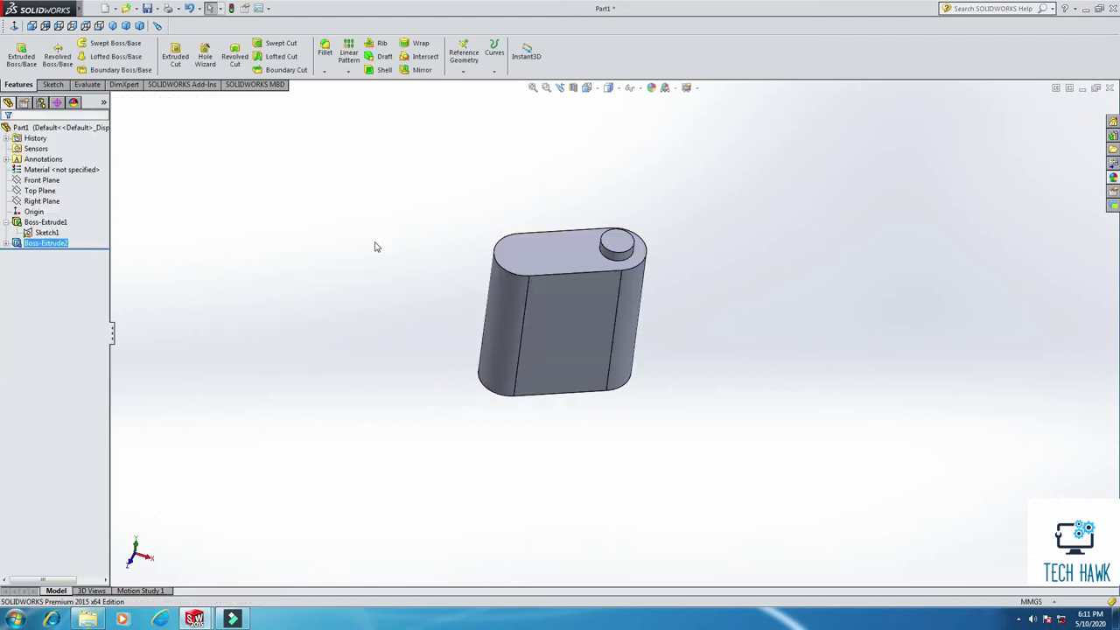
pyautogui.moveTo(767, 434); pyautogui.dragTo(660, 295, button='middle')
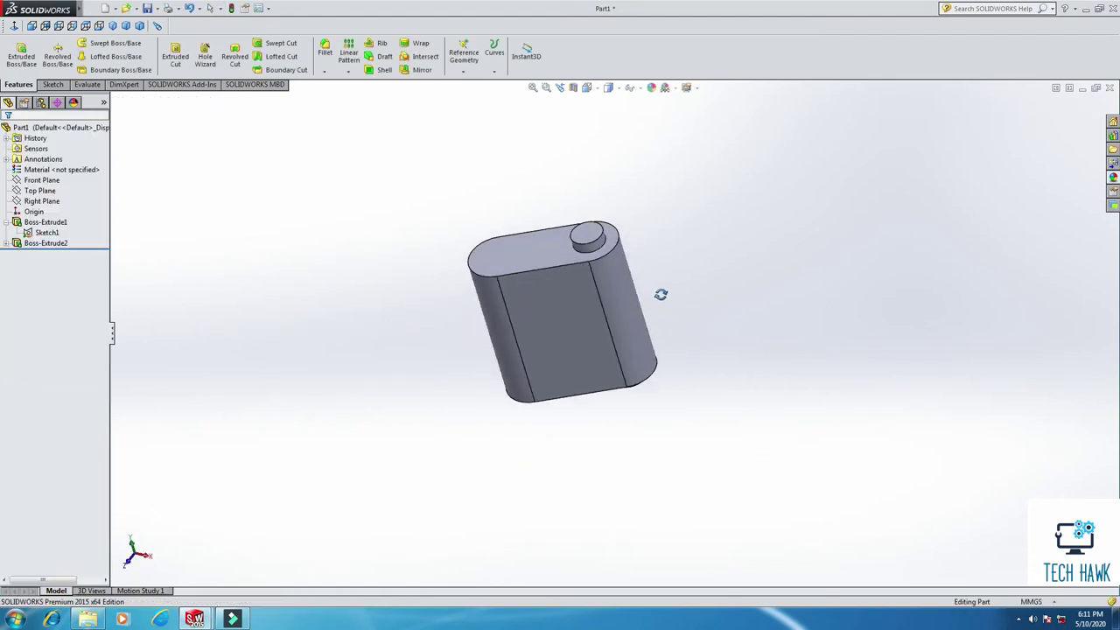
pyautogui.click(7, 244)
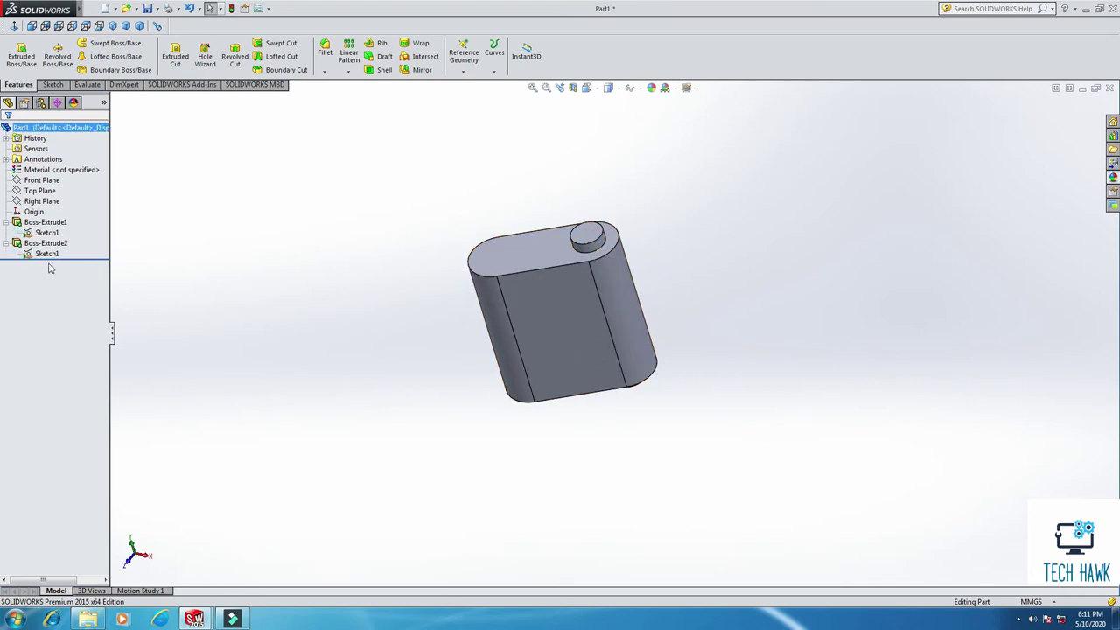
pyautogui.click(46, 254)
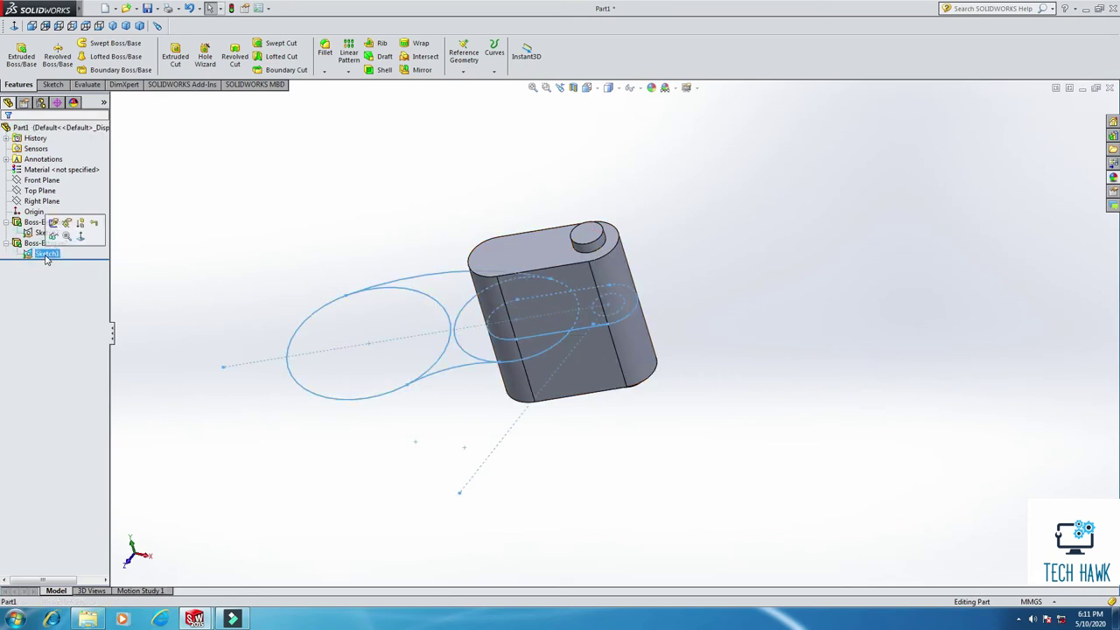
pyautogui.click(25, 63)
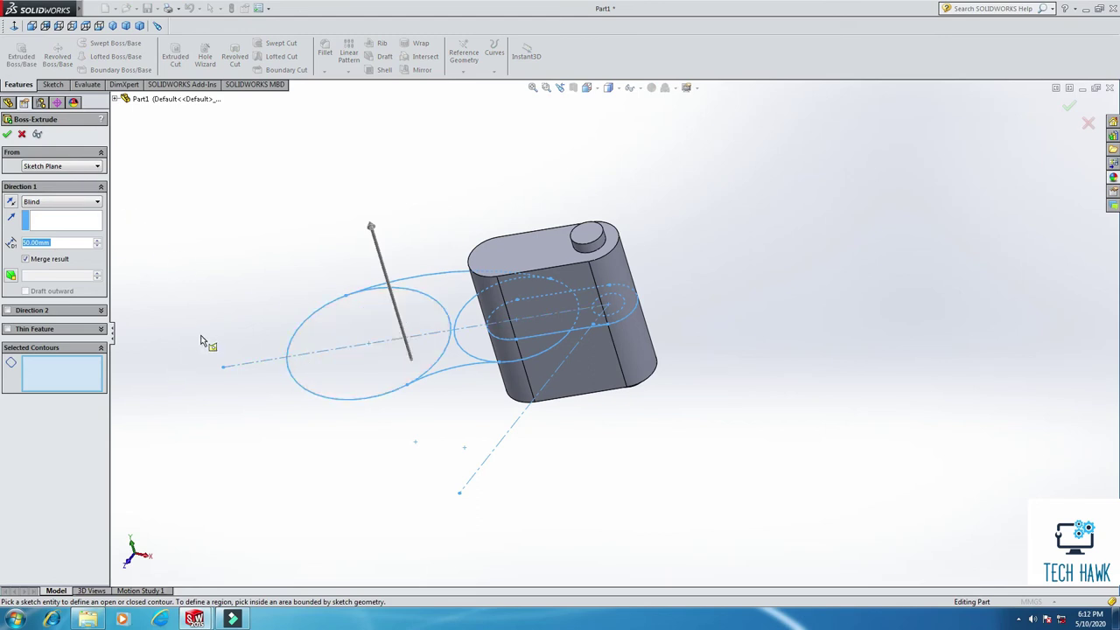
pyautogui.moveTo(282, 270)
pyautogui.mouseDown(button='middle')
pyautogui.moveTo(271, 245)
pyautogui.moveTo(307, 353)
pyautogui.moveTo(274, 282)
pyautogui.moveTo(263, 283)
pyautogui.moveTo(278, 317)
pyautogui.moveTo(275, 252)
pyautogui.moveTo(291, 271)
pyautogui.mouseUp(button='middle')
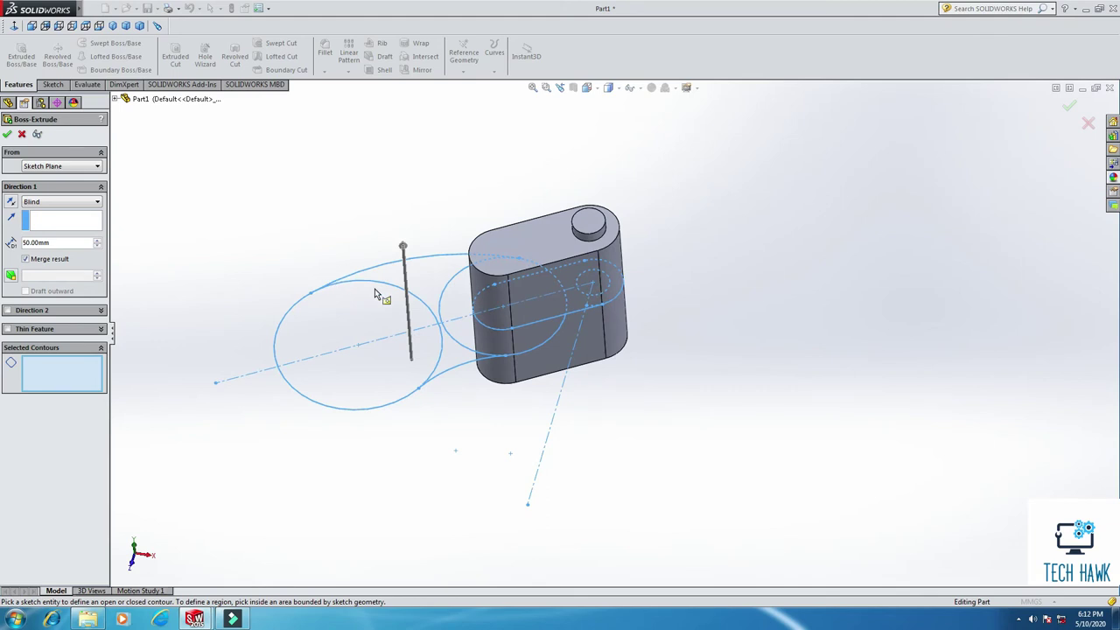
pyautogui.click(421, 284)
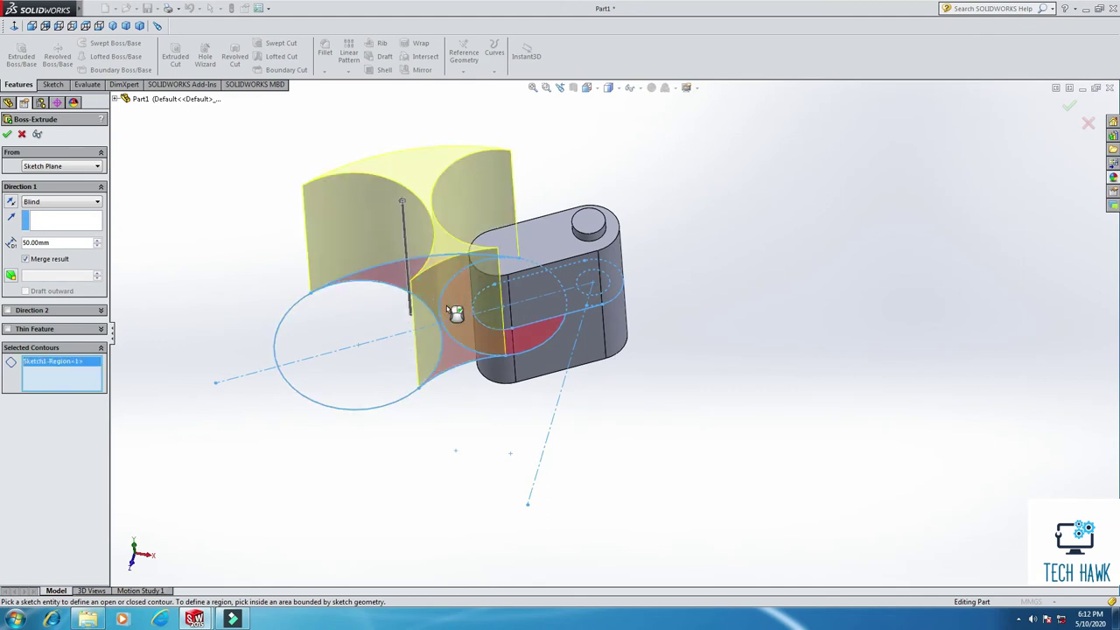
pyautogui.click(458, 312)
pyautogui.click(352, 340)
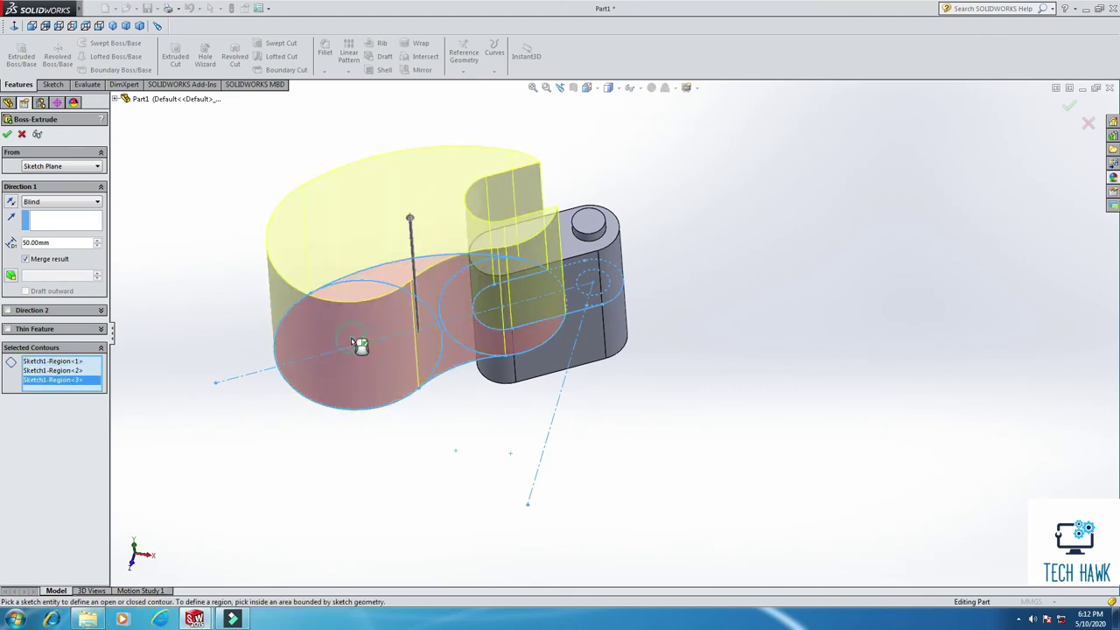
# - Extrude the arm regions Mid Plane to 20 mm as Boss-Extrude3
pyautogui.moveTo(501, 312); pyautogui.dragTo(437, 179, button='middle')
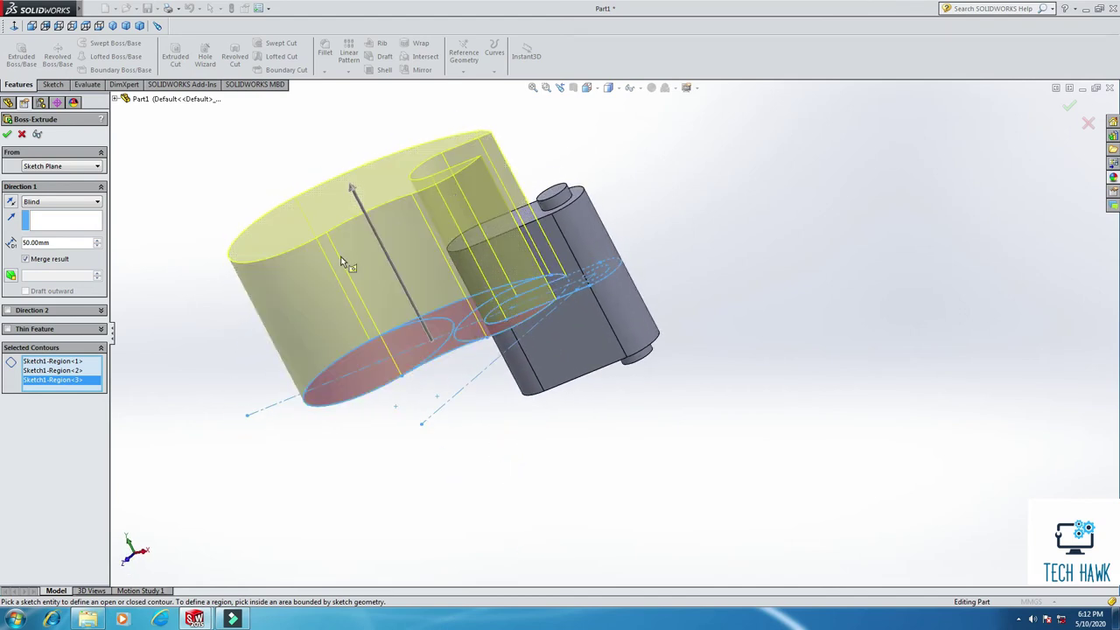
pyautogui.click(71, 205)
pyautogui.click(64, 259)
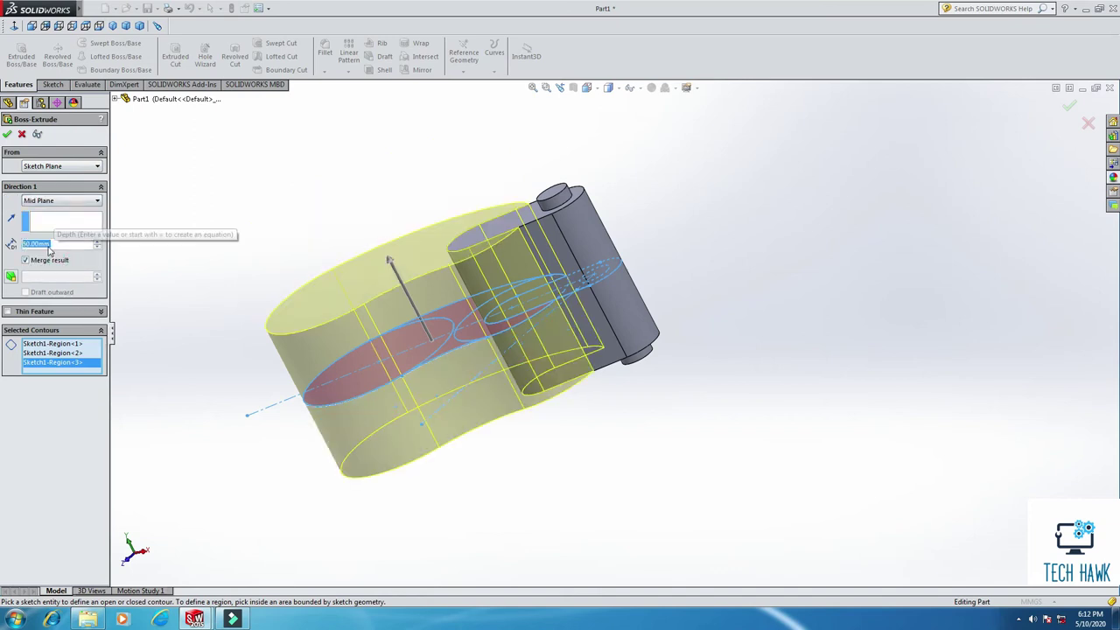
pyautogui.press('BackSpace')
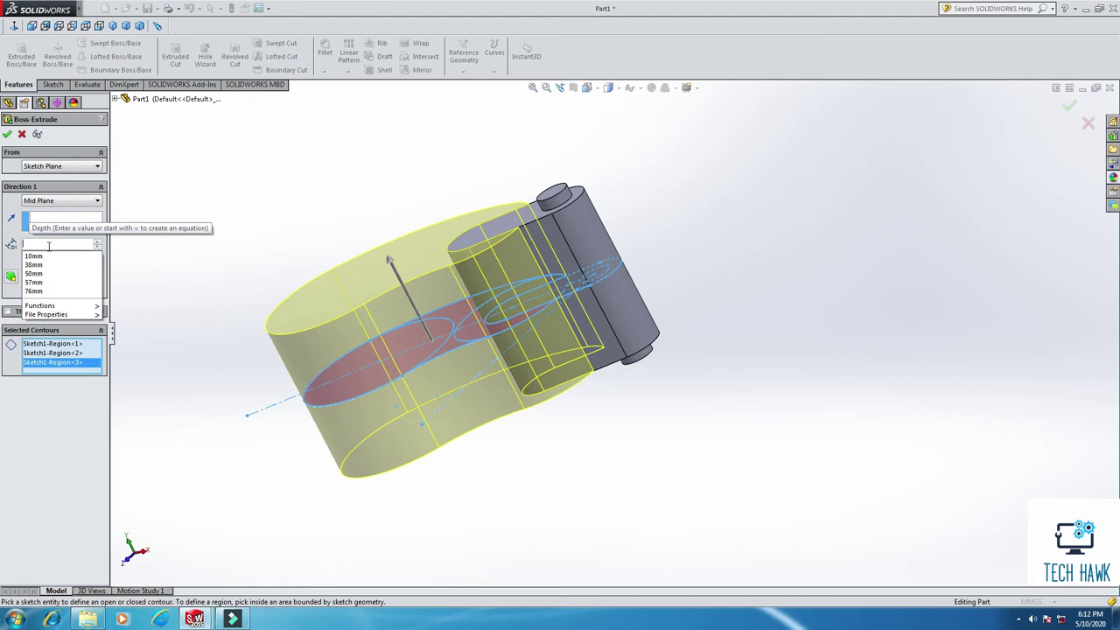
pyautogui.write('20')
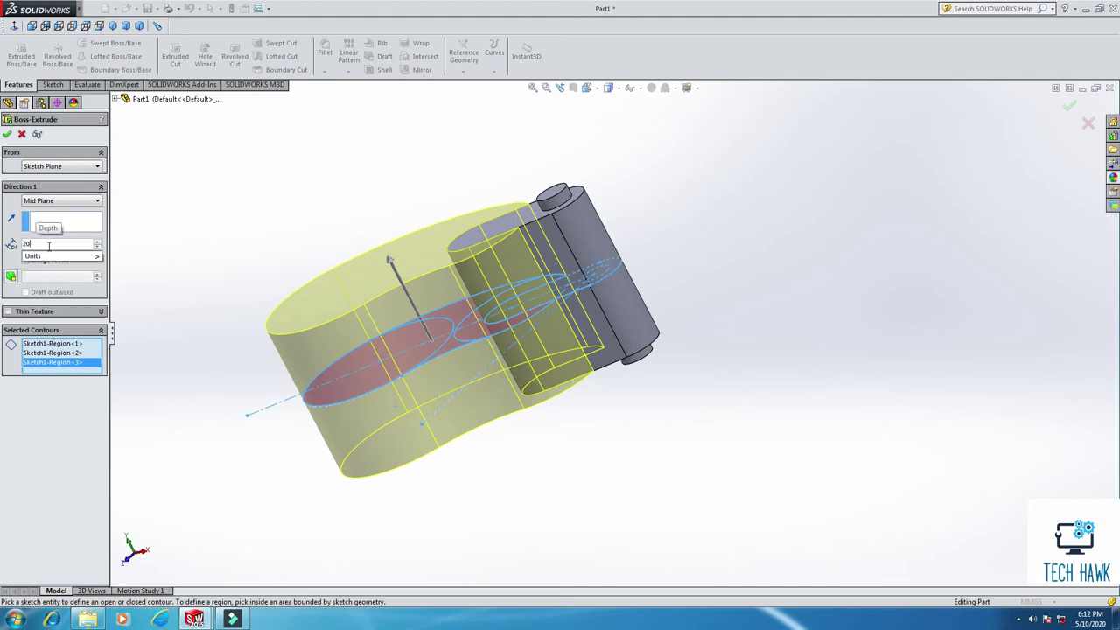
pyautogui.press('Return')
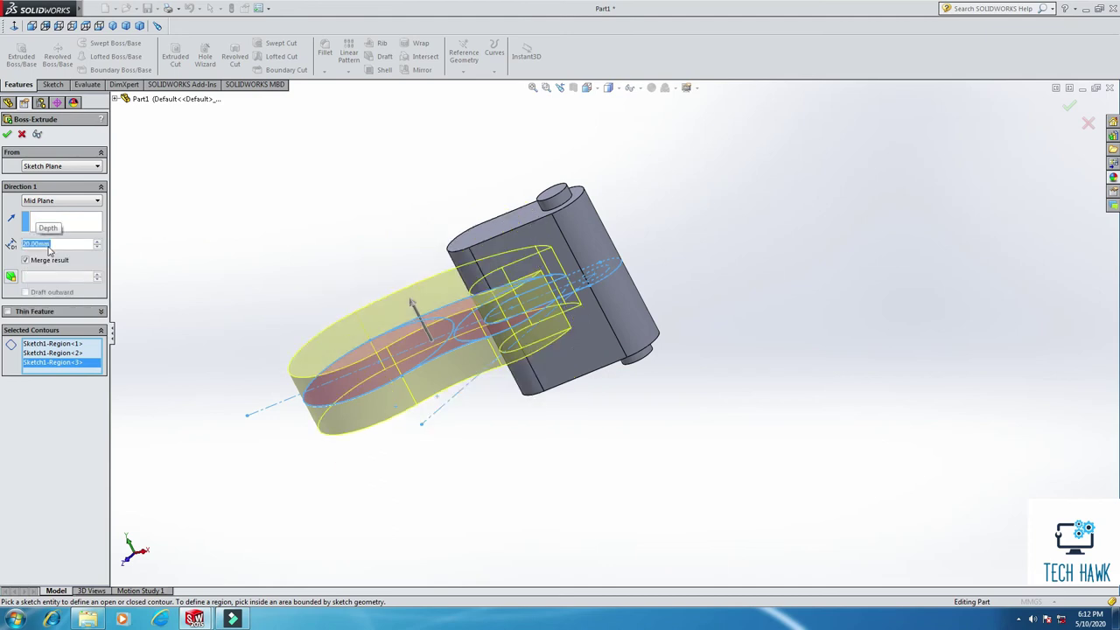
pyautogui.click(7, 134)
pyautogui.moveTo(412, 210); pyautogui.dragTo(393, 260, button='middle')
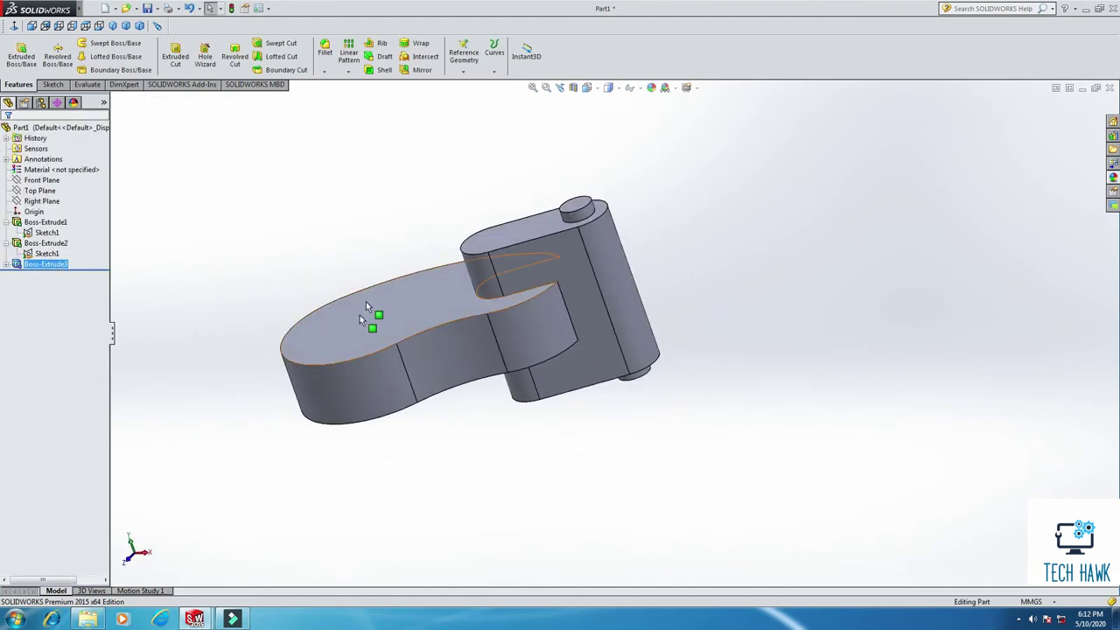
# - Extrude the large Ø50 circle from Sketch1 downward to 76 mm
pyautogui.moveTo(347, 357); pyautogui.dragTo(366, 373, button='middle')
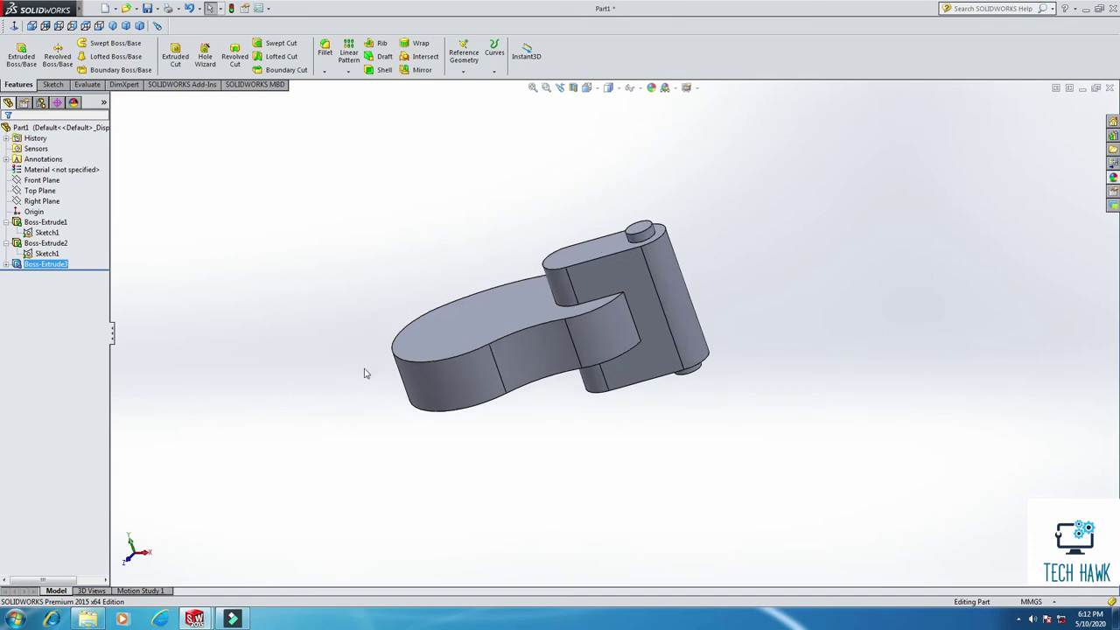
pyautogui.click(6, 264)
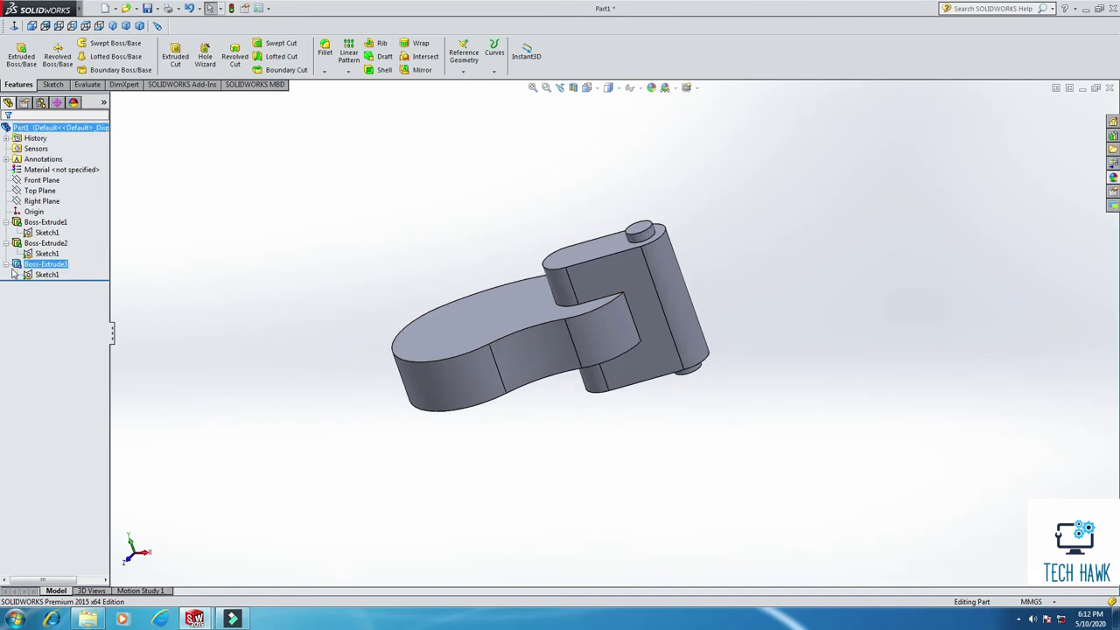
pyautogui.click(40, 275)
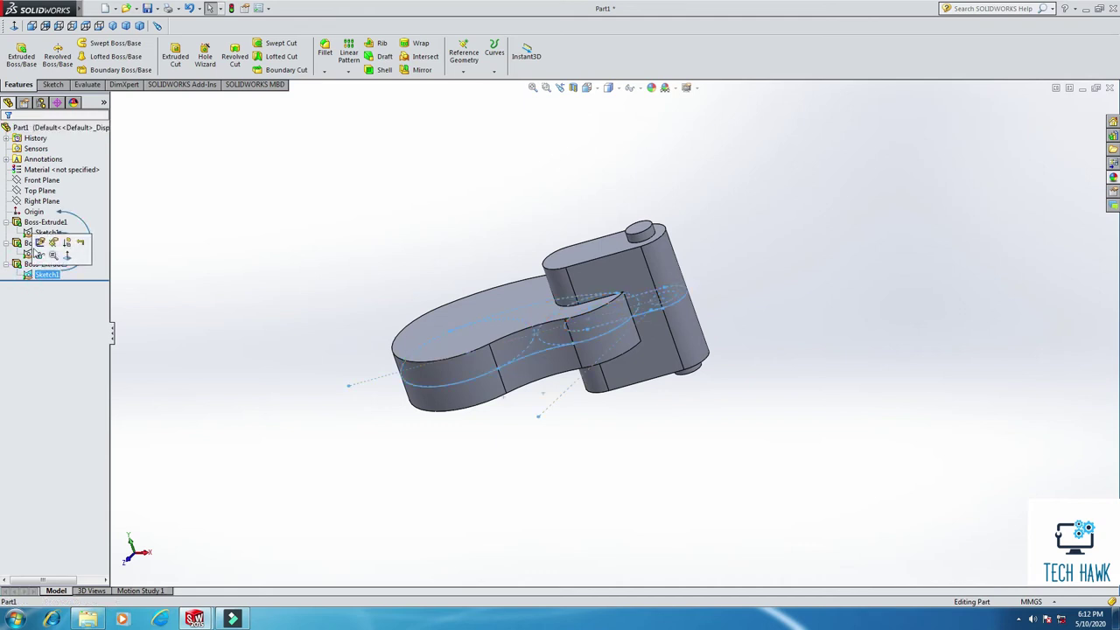
pyautogui.click(21, 56)
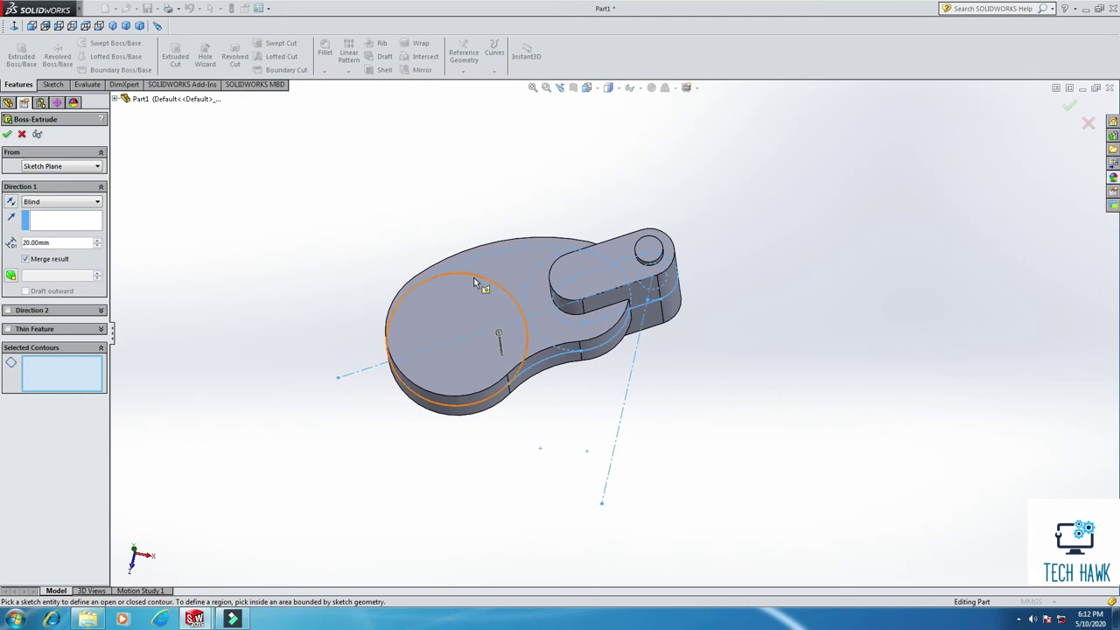
pyautogui.click(473, 277)
pyautogui.moveTo(474, 280)
pyautogui.mouseDown(button='middle')
pyautogui.moveTo(310, 288)
pyautogui.moveTo(299, 154)
pyautogui.mouseUp(button='middle')
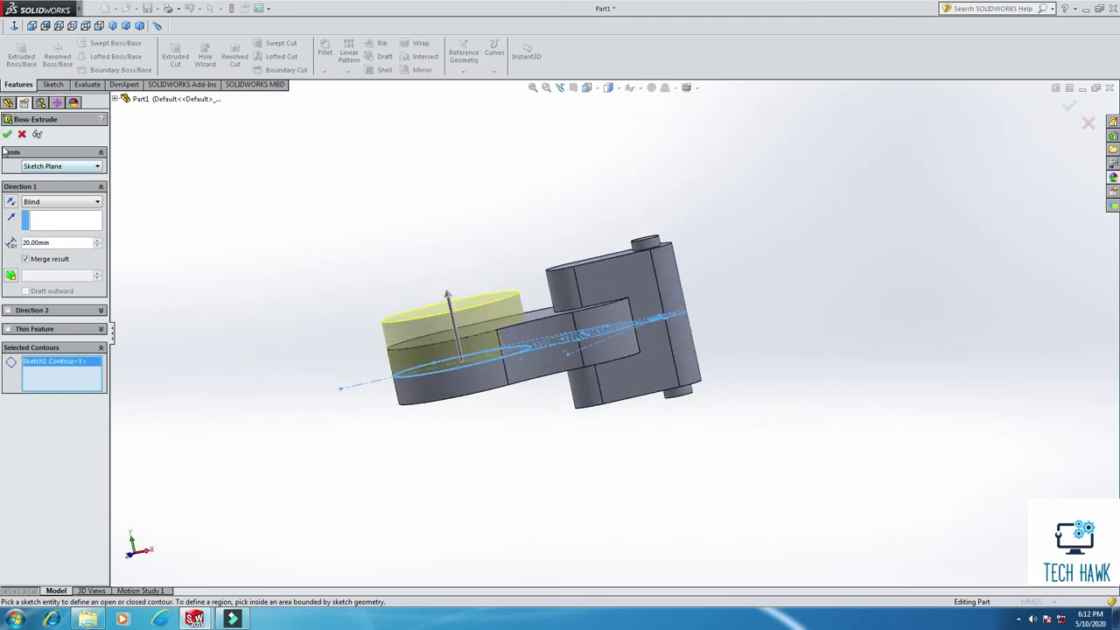
pyautogui.click(12, 202)
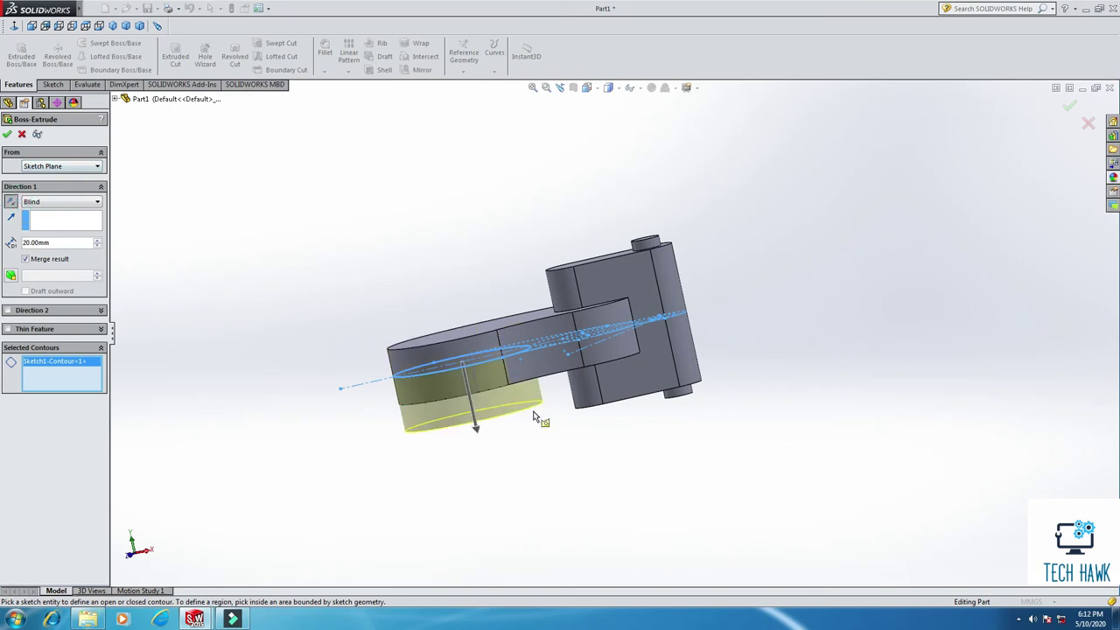
pyautogui.moveTo(520, 481); pyautogui.dragTo(506, 442, button='middle')
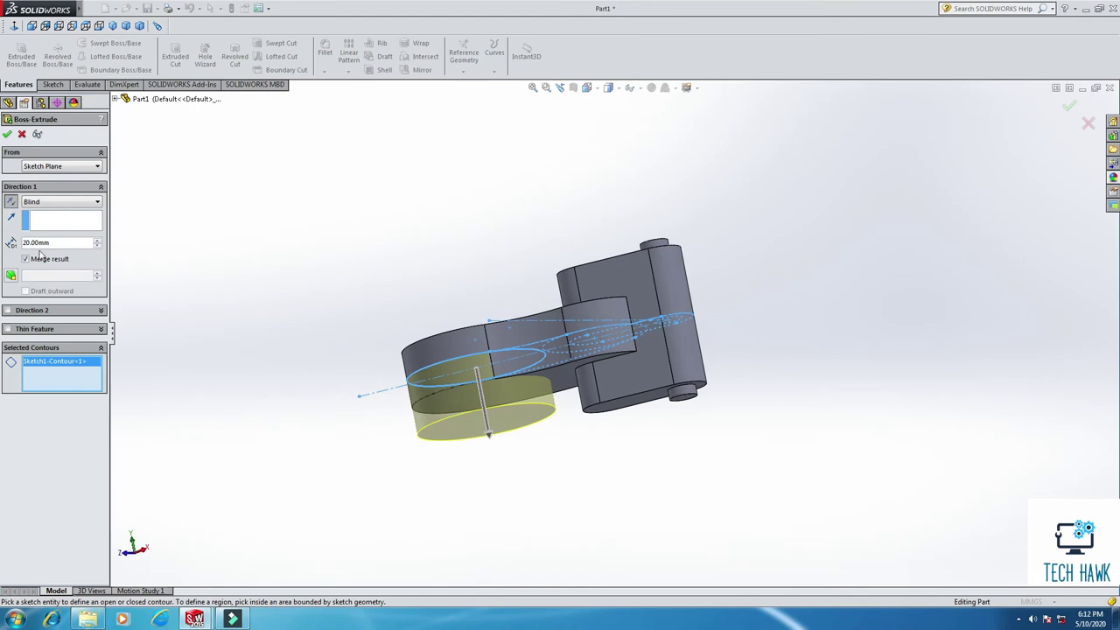
pyautogui.doubleClick(57, 244)
pyautogui.write('76')
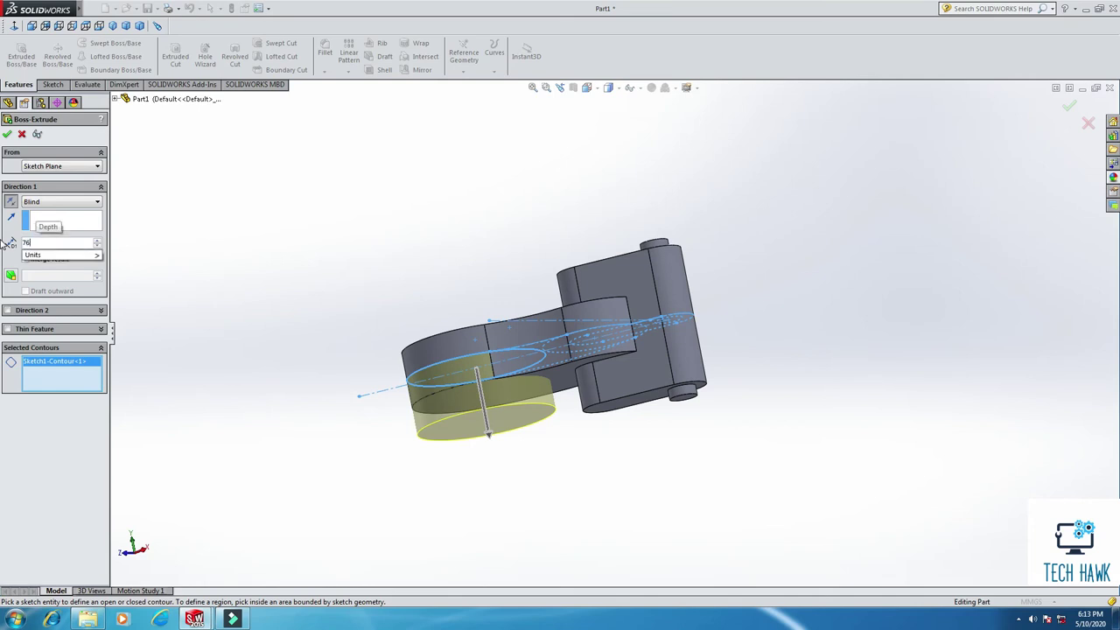
pyautogui.press('Return')
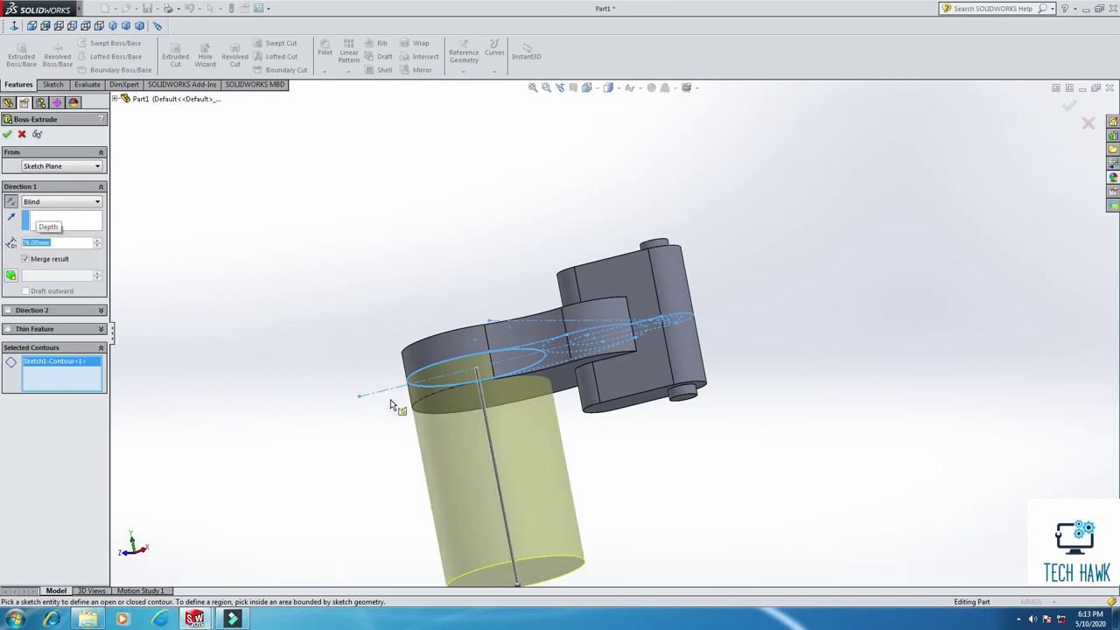
# - Add a 6° outward draft to the barrel extrusion and accept Boss-Extrude4
pyautogui.press('z')
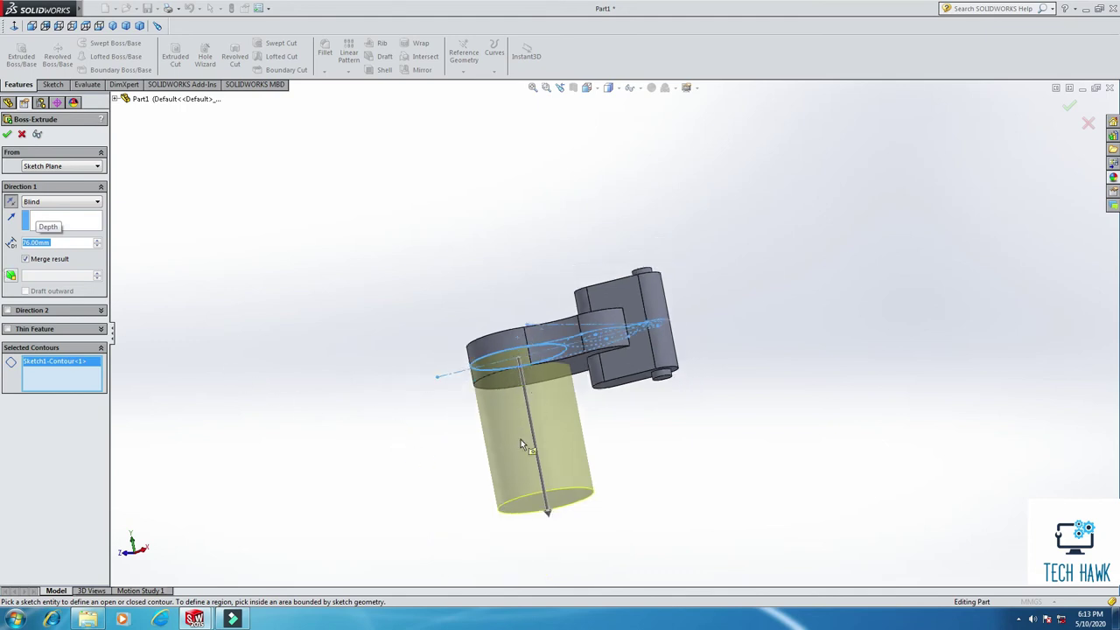
pyautogui.click(9, 276)
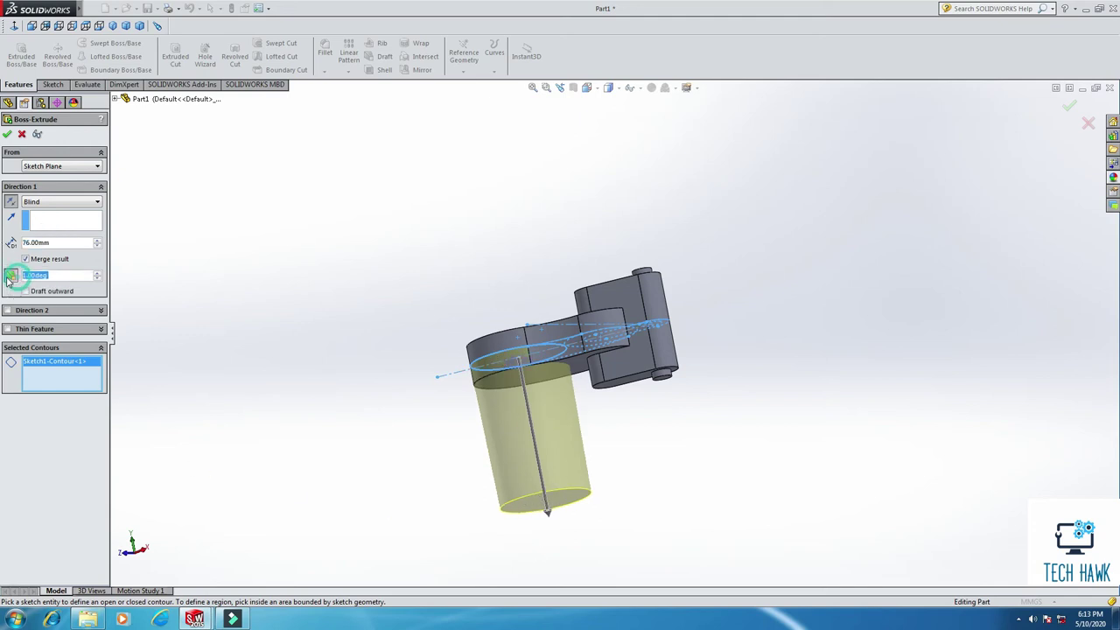
pyautogui.write('5')
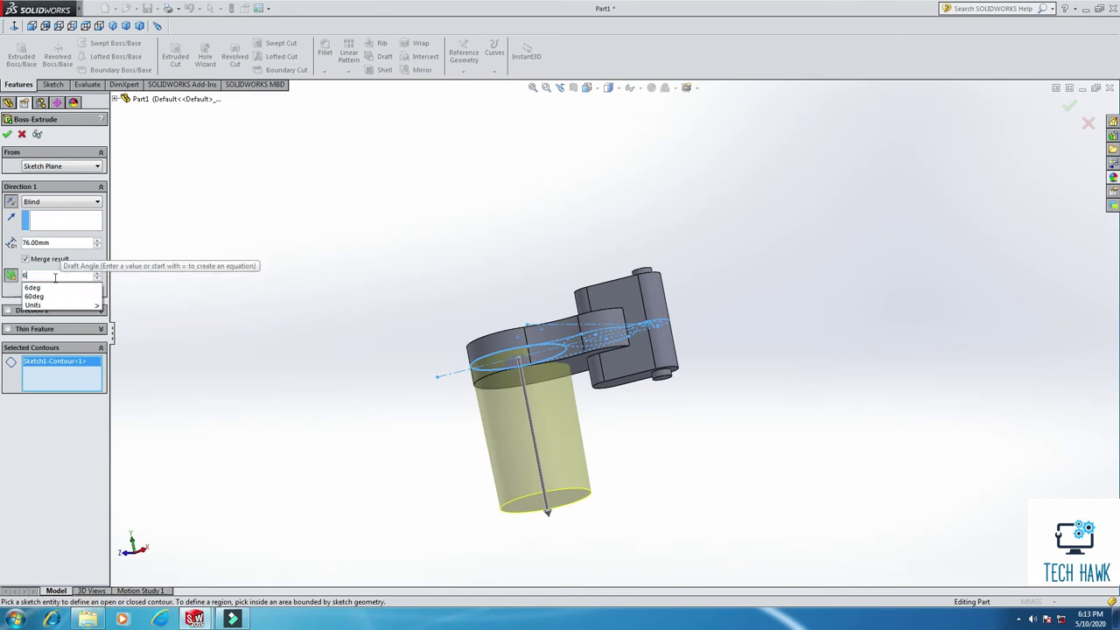
pyautogui.press('Return')
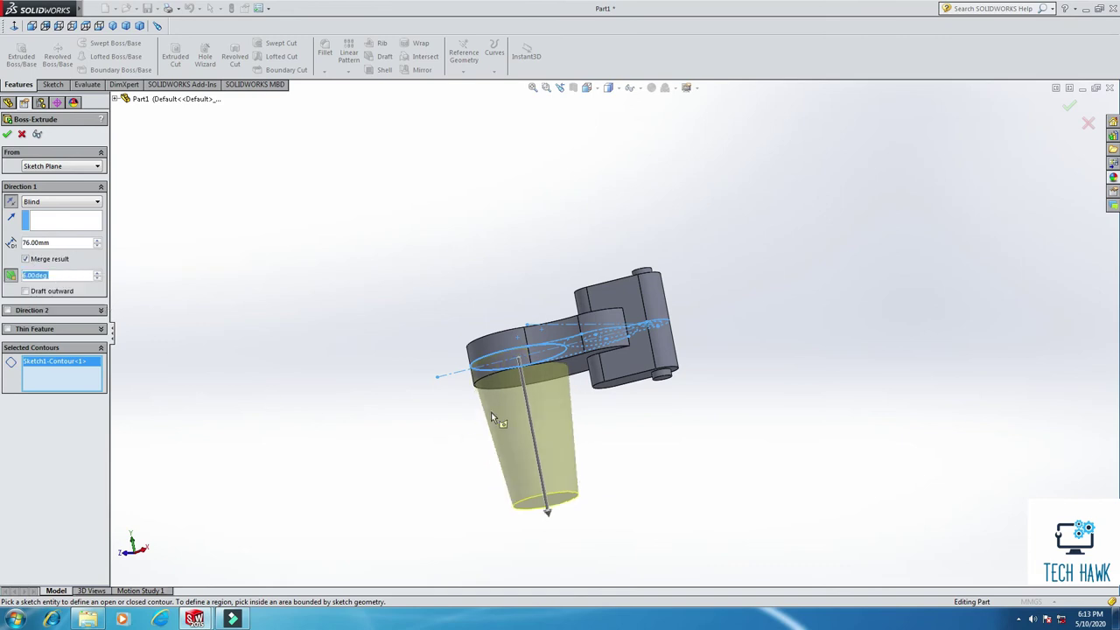
pyautogui.click(25, 293)
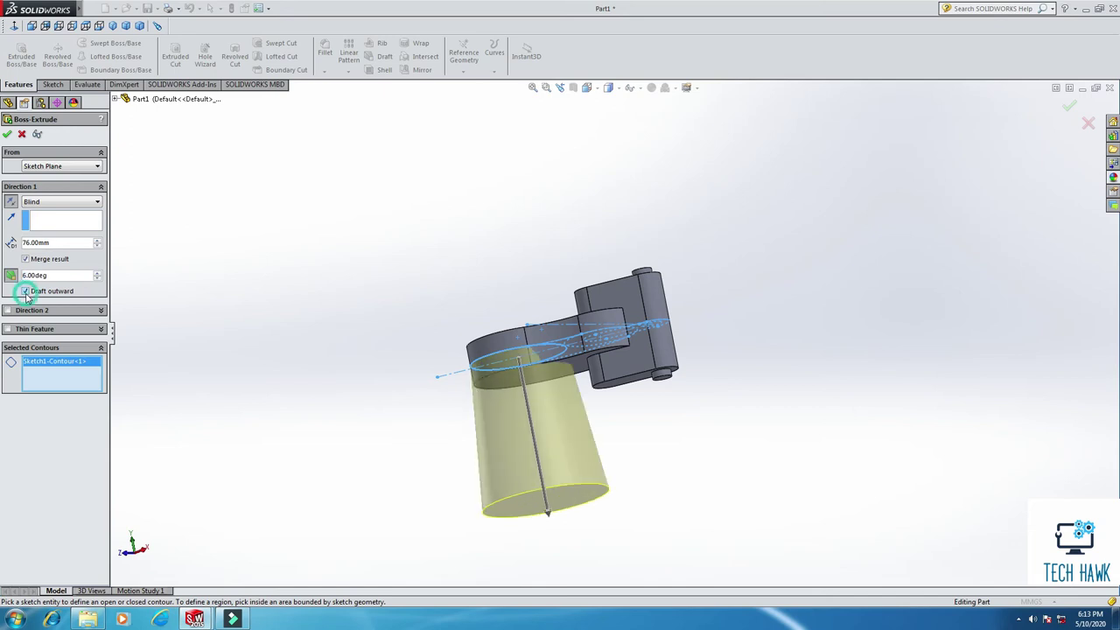
pyautogui.moveTo(569, 480); pyautogui.dragTo(482, 458, button='middle')
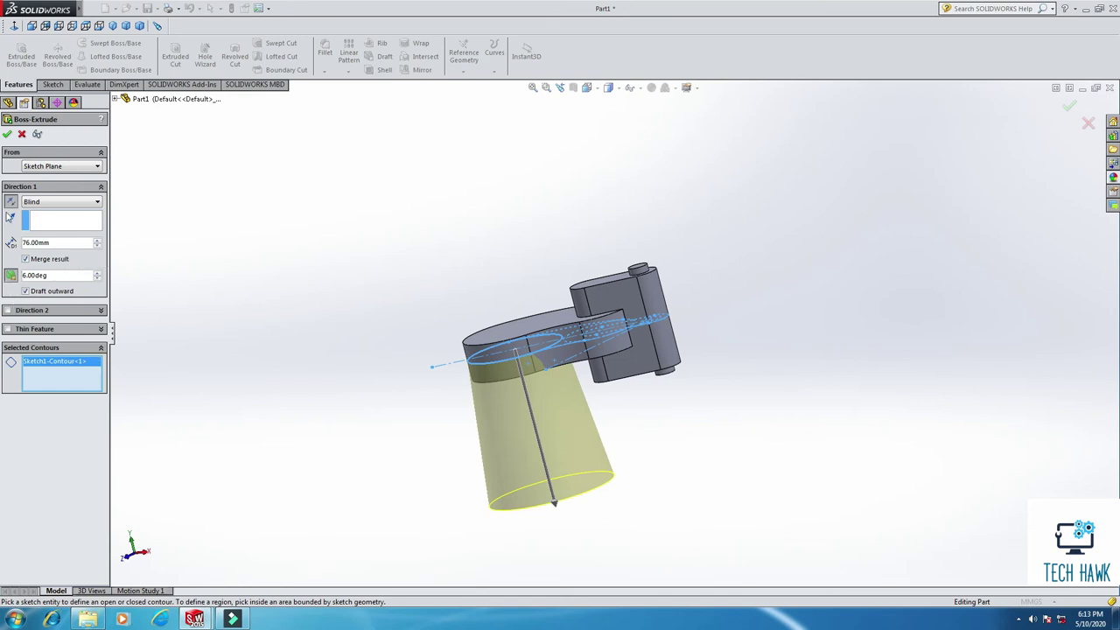
pyautogui.click(7, 135)
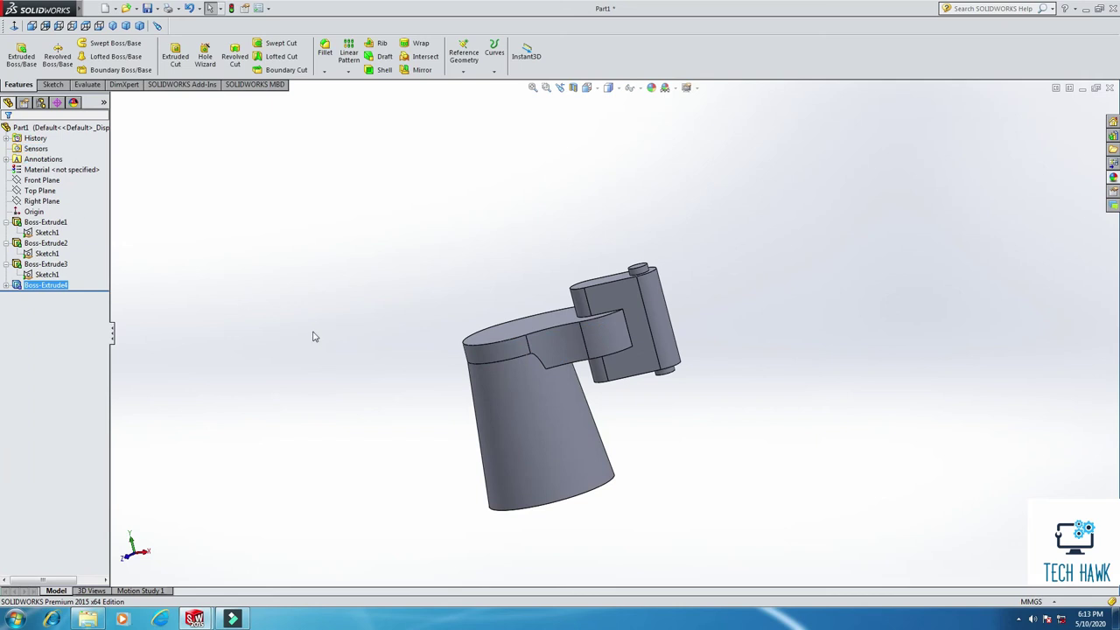
pyautogui.moveTo(382, 251); pyautogui.dragTo(396, 336, button='middle')
# - Start a new extrusion from Sketch1 with the Ø38 circle as its profile
pyautogui.click(5, 288)
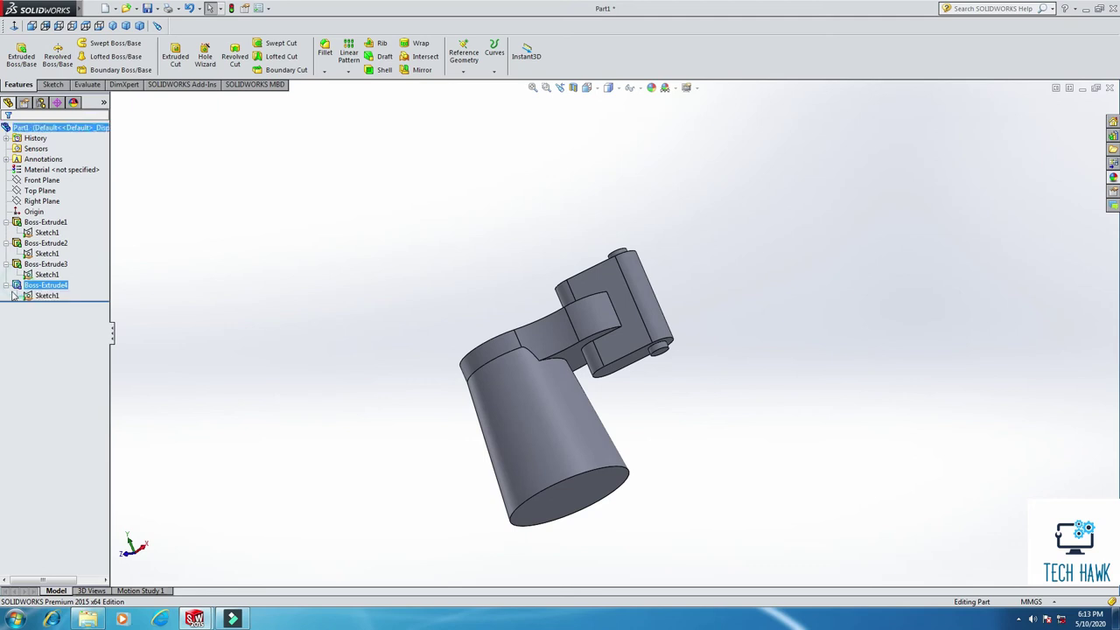
pyautogui.click(46, 295)
pyautogui.click(22, 54)
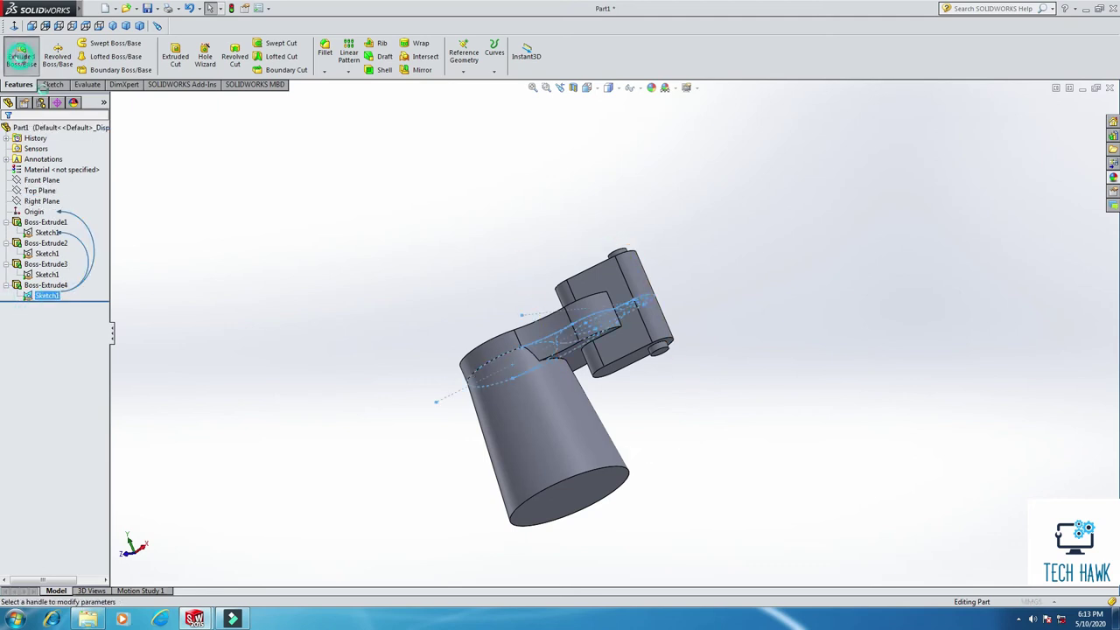
pyautogui.moveTo(730, 429); pyautogui.dragTo(561, 186, button='middle')
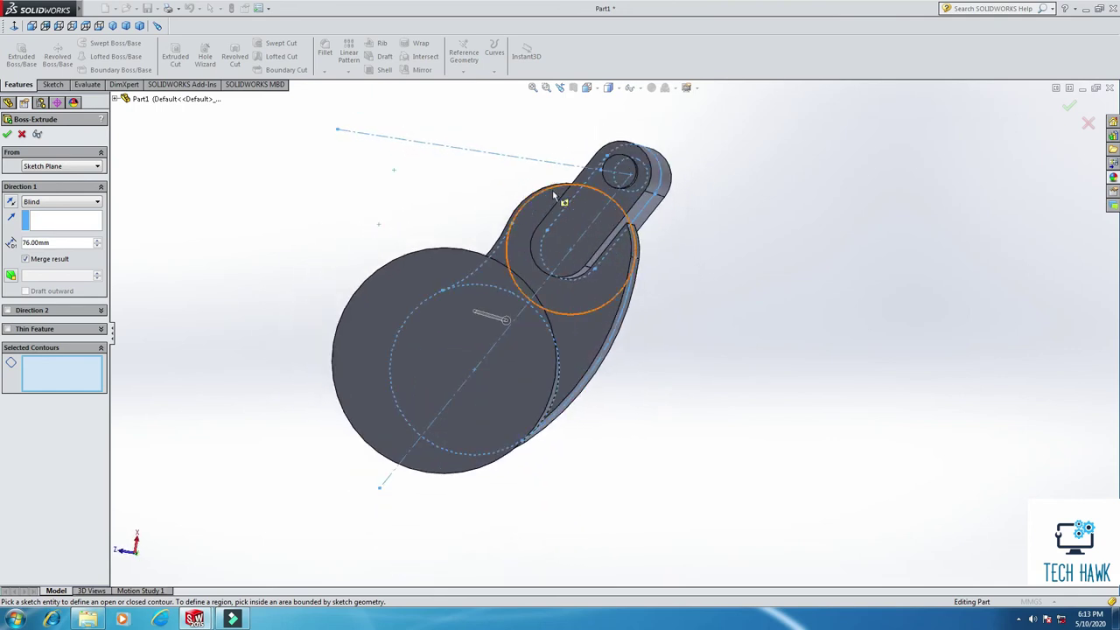
pyautogui.click(555, 196)
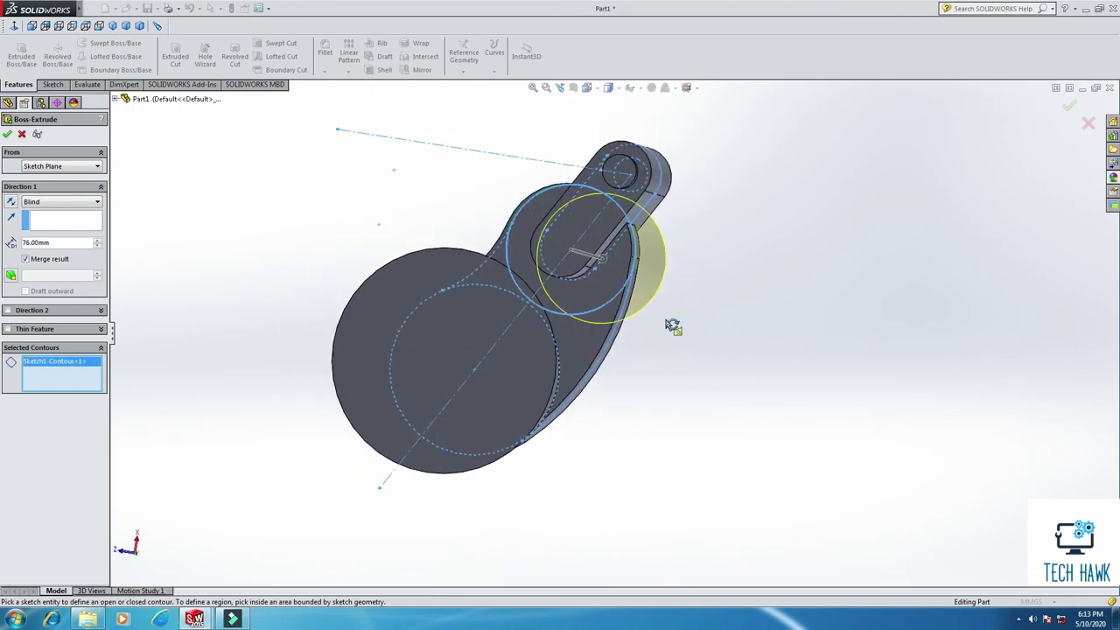
pyautogui.moveTo(670, 325)
pyautogui.mouseDown(button='middle')
pyautogui.moveTo(718, 420)
pyautogui.moveTo(697, 406)
pyautogui.moveTo(645, 285)
pyautogui.moveTo(675, 420)
pyautogui.moveTo(580, 217)
pyautogui.mouseUp(button='middle')
pyautogui.scroll(3, 697, 407)
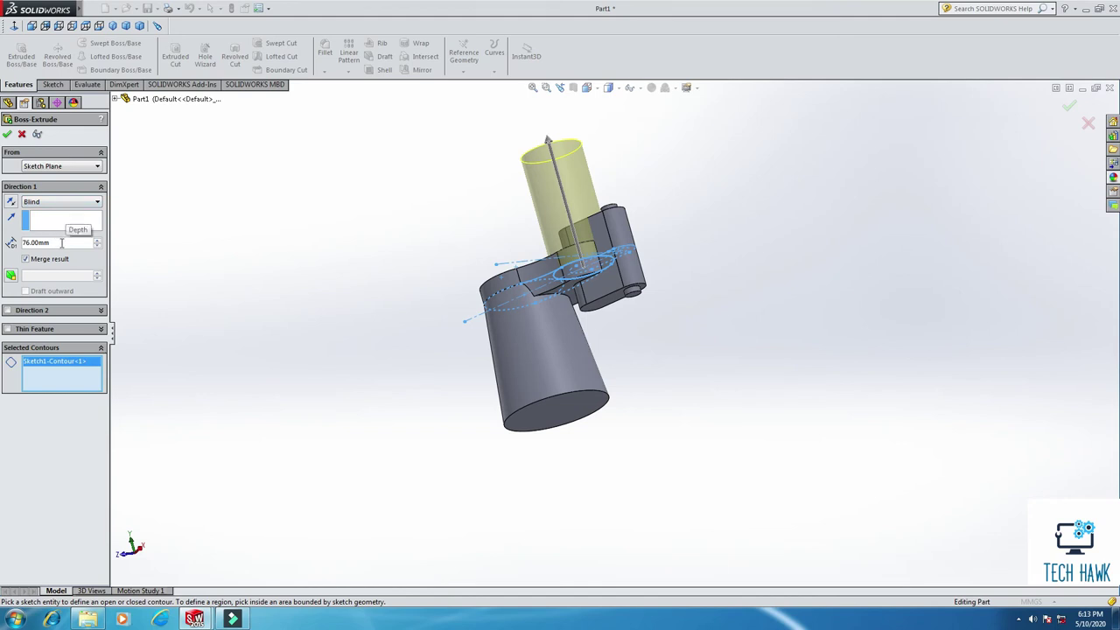
# - Extrude the Ø38 cylinder blind 50 mm upward as Boss-Extrude5
pyautogui.doubleClick(62, 245)
pyautogui.write('50')
pyautogui.press('Return')
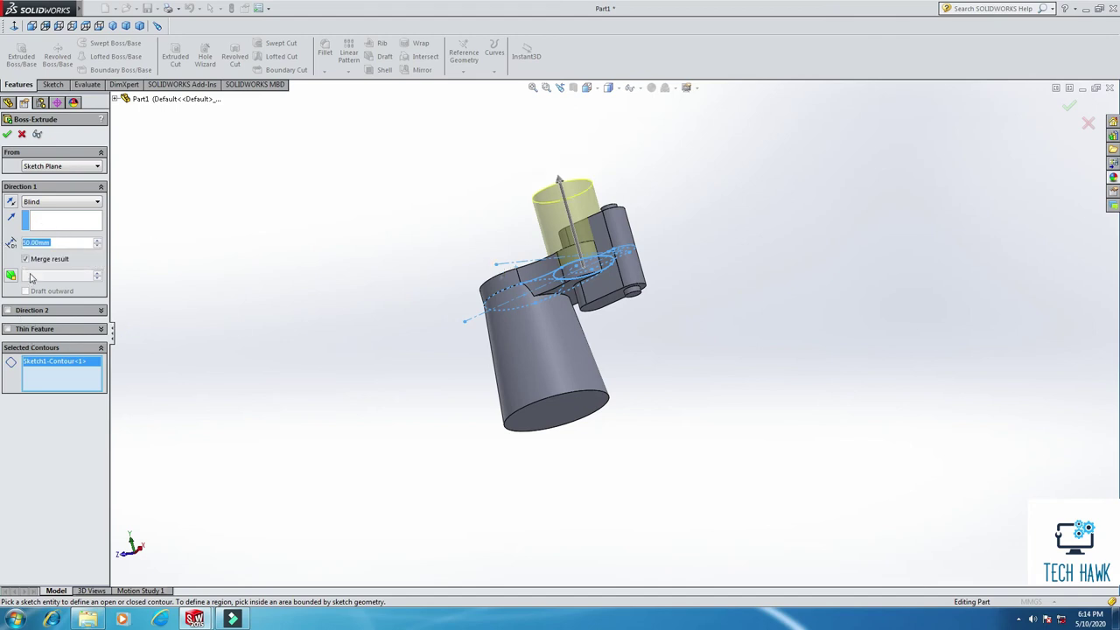
pyautogui.moveTo(420, 219)
pyautogui.mouseDown(button='middle')
pyautogui.moveTo(475, 270)
pyautogui.moveTo(428, 162)
pyautogui.moveTo(450, 452)
pyautogui.moveTo(454, 249)
pyautogui.mouseUp(button='middle')
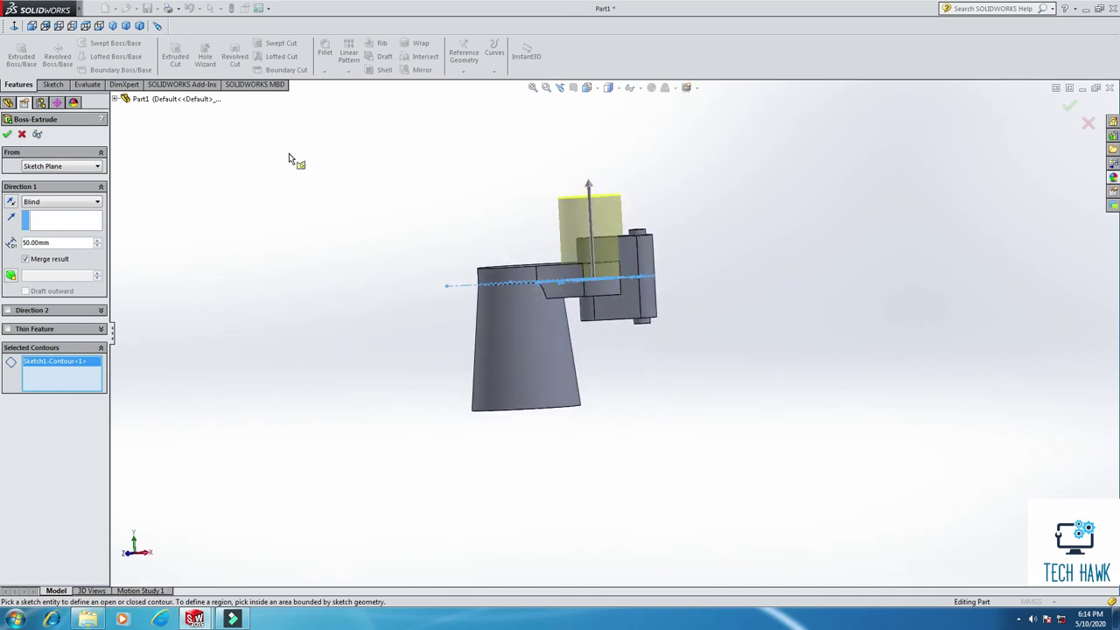
pyautogui.click(7, 135)
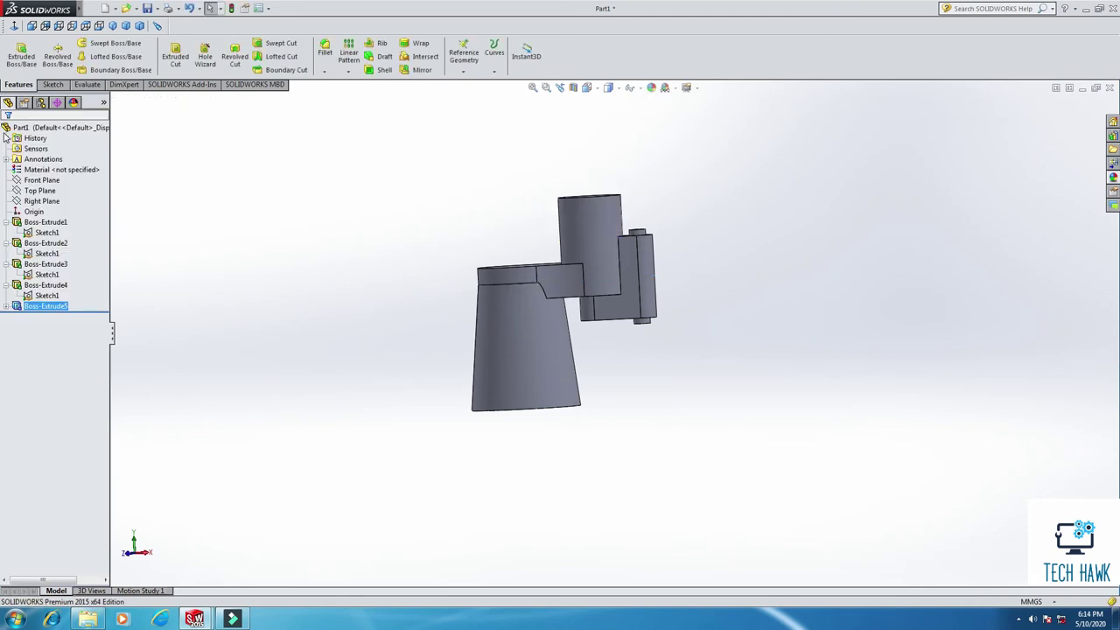
pyautogui.moveTo(443, 317); pyautogui.dragTo(563, 330, button='middle')
# - Start a sketch on the large barrel's end face and draw a circle centred on the barrel
pyautogui.rightClick(565, 328)
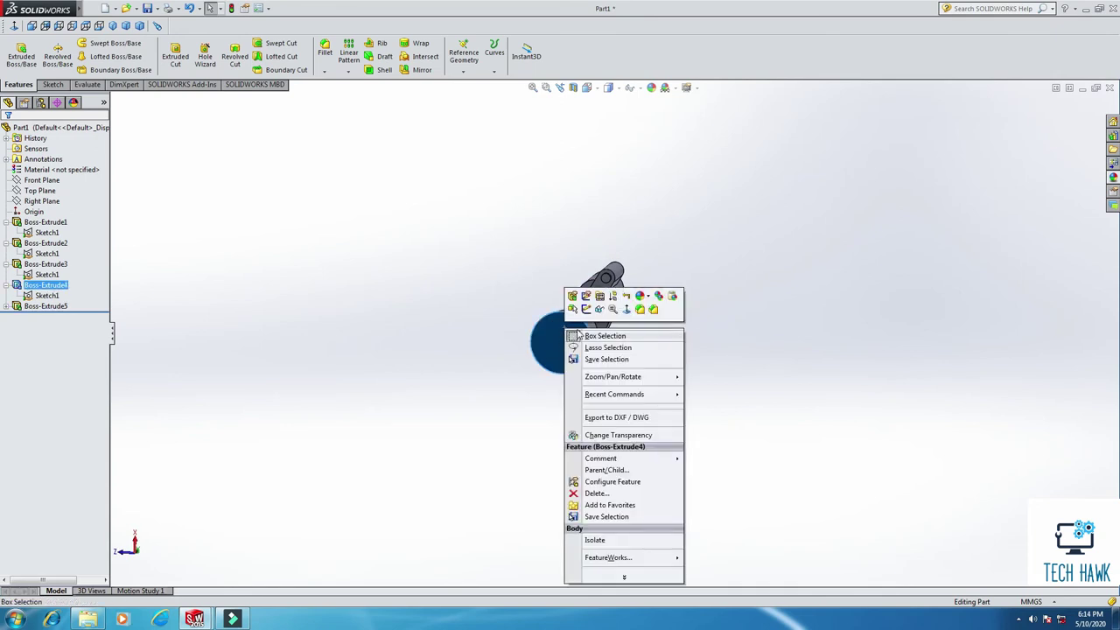
pyautogui.click(586, 309)
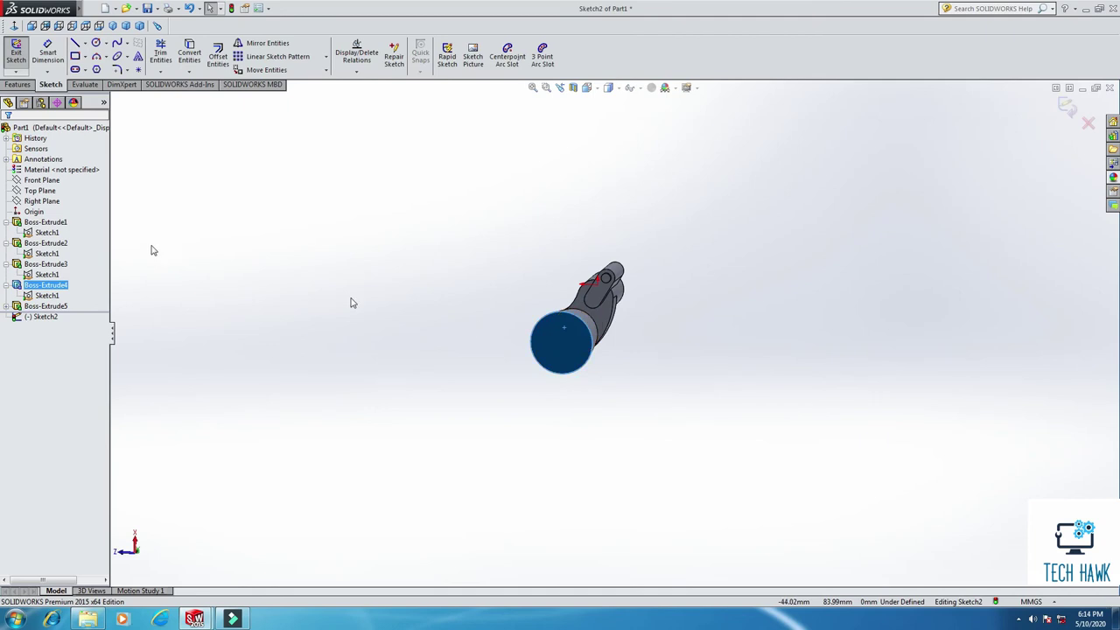
pyautogui.click(18, 27)
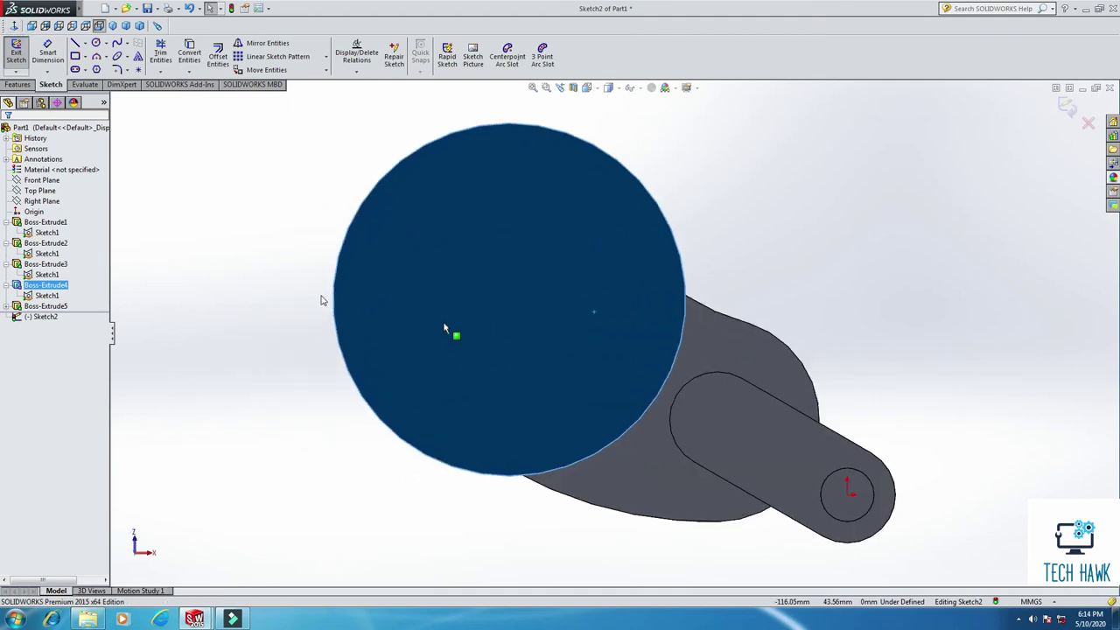
pyautogui.click(94, 43)
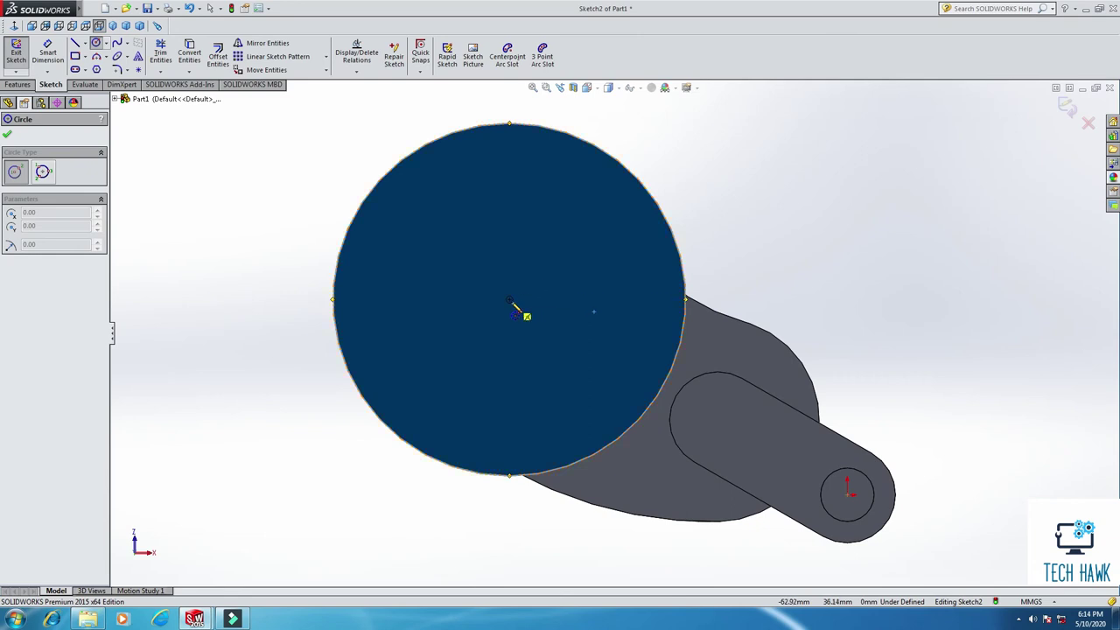
pyautogui.click(509, 299)
pyautogui.click(640, 364)
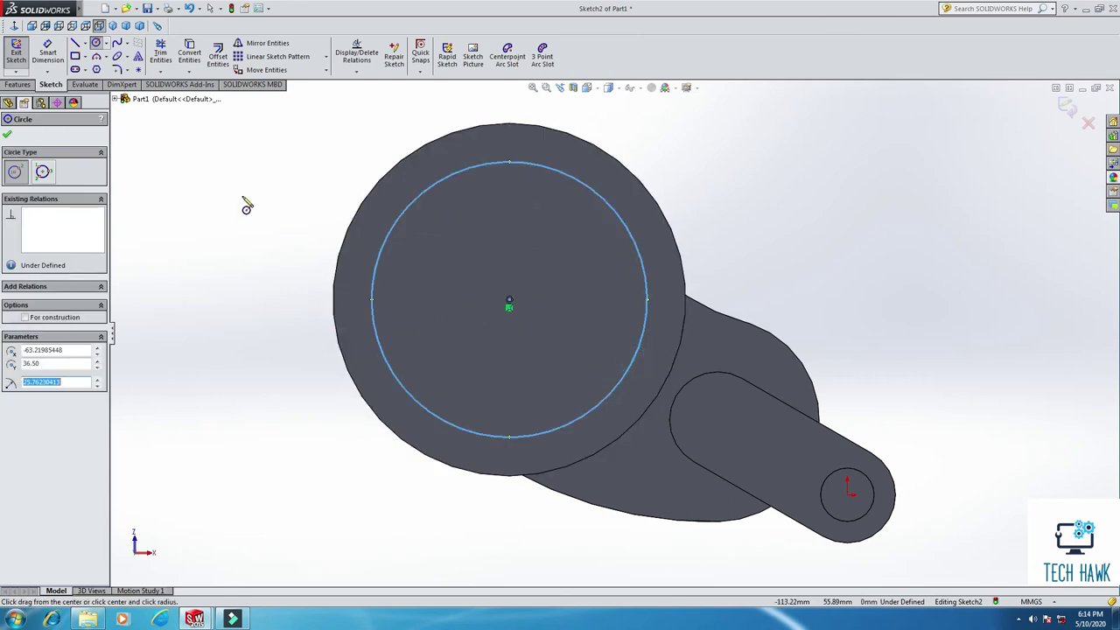
pyautogui.rightClick(247, 205)
pyautogui.click(261, 203)
# - Dimension the circle to 60 mm diameter and close the sketch
pyautogui.click(47, 52)
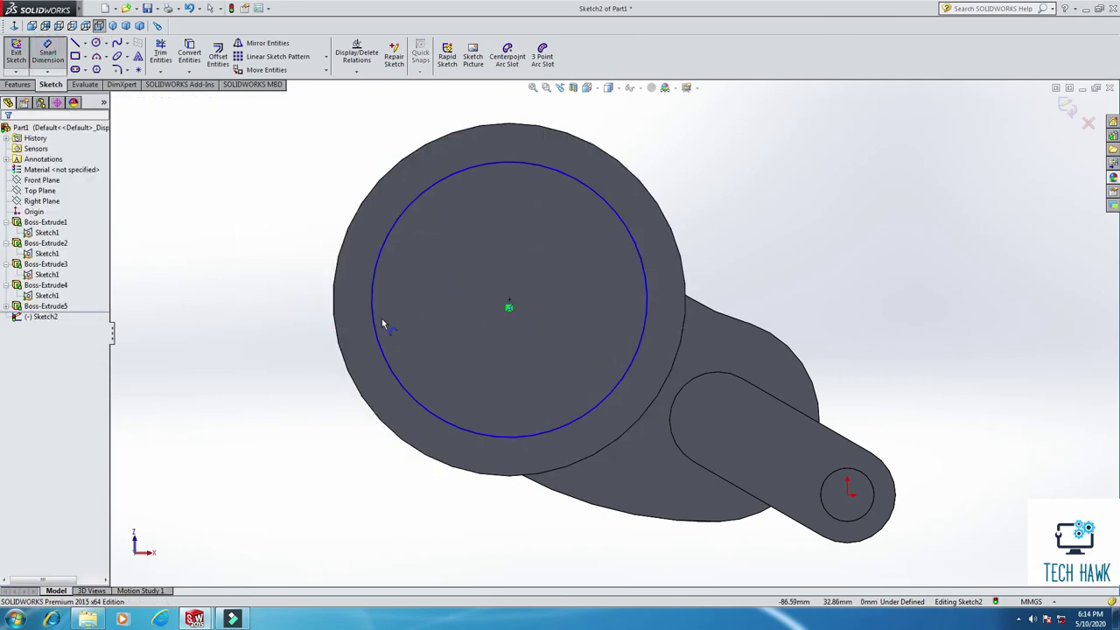
pyautogui.click(255, 306)
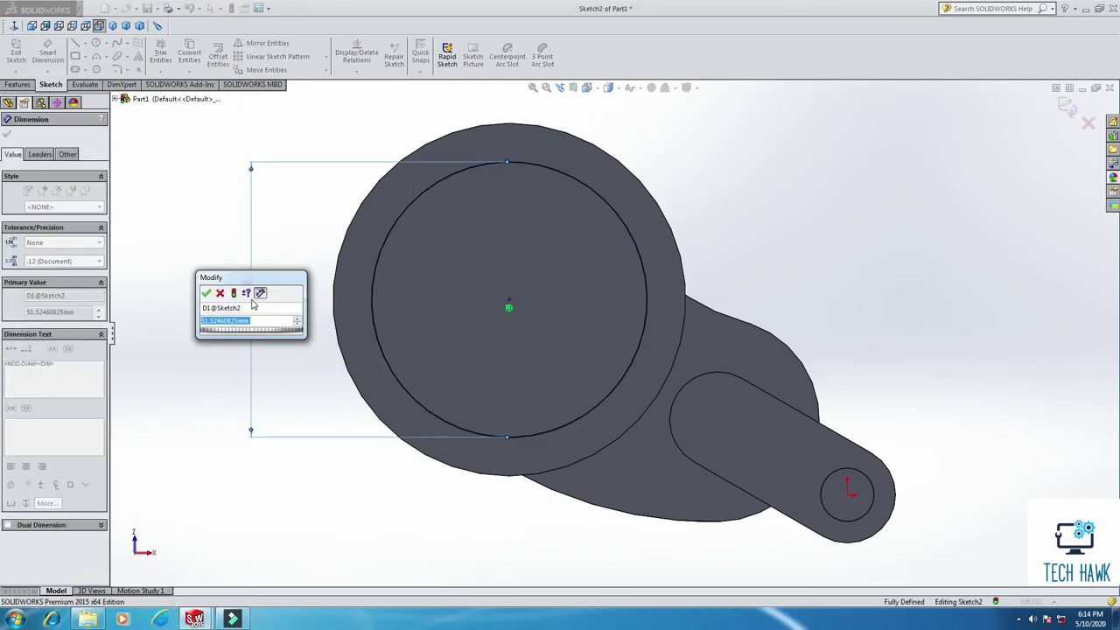
pyautogui.write('60')
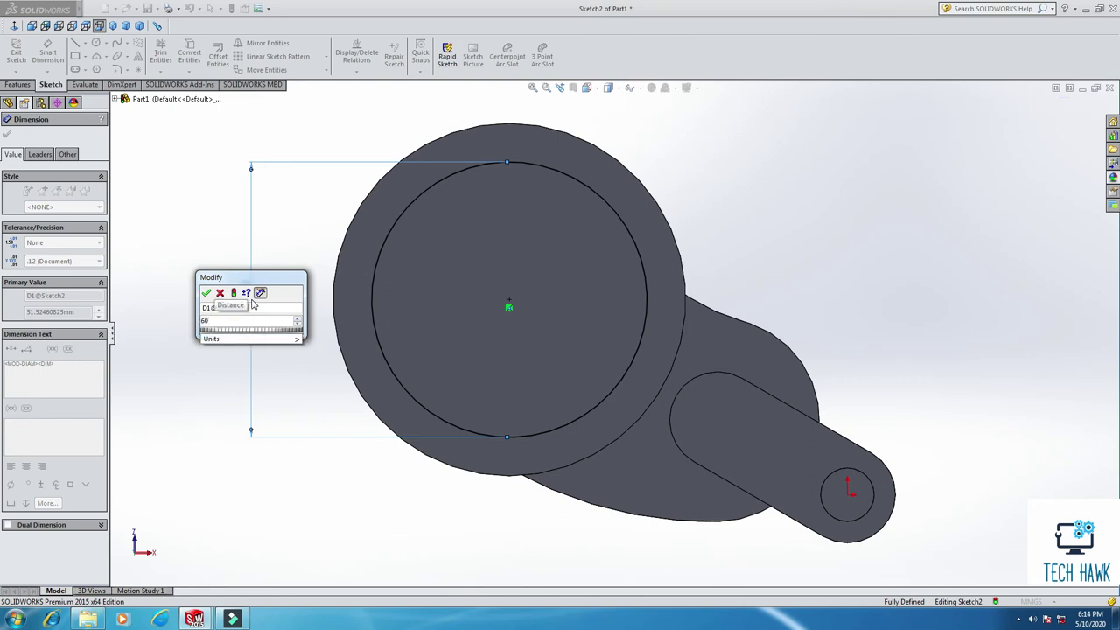
pyautogui.press('Return')
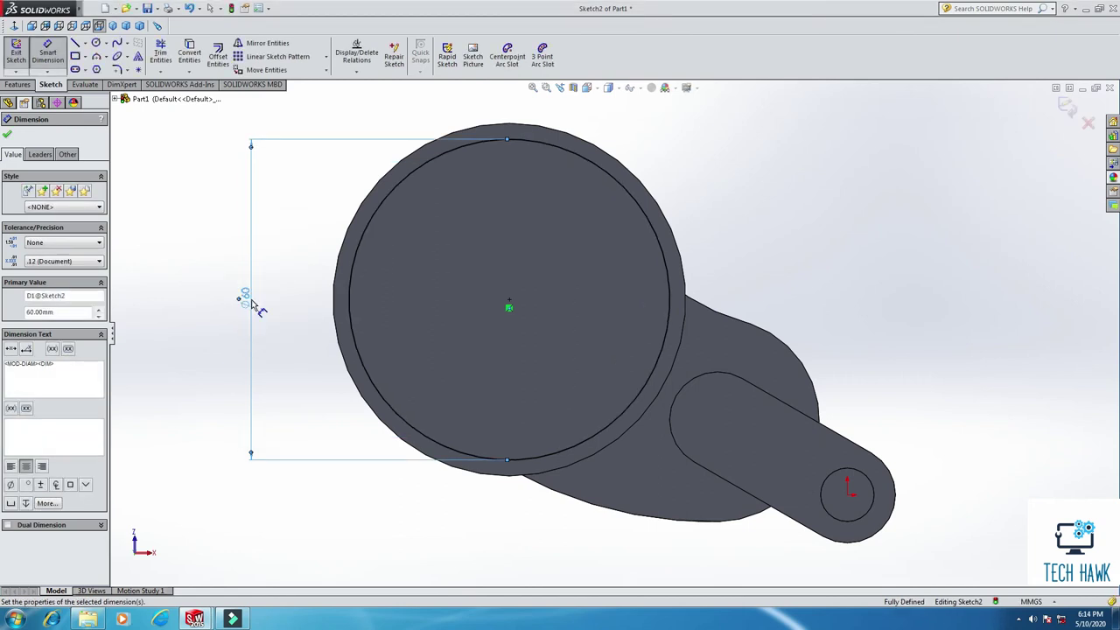
pyautogui.click(17, 54)
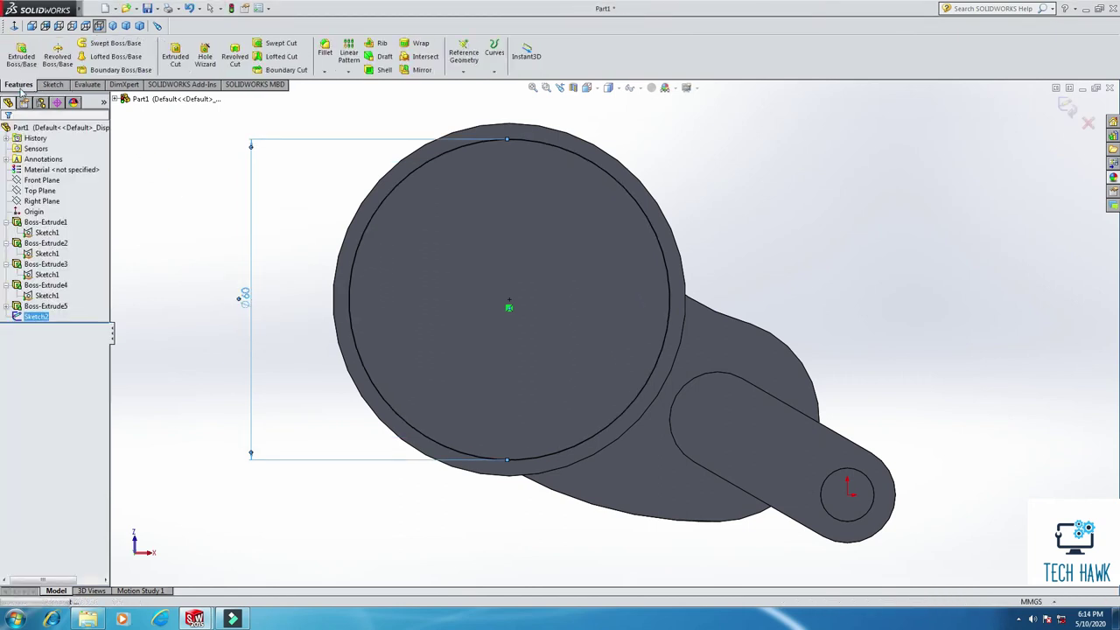
# - From isometric view, preview an extruded cut of the 60 mm circle, blind 6 mm deep
pyautogui.hotkey('ctrl', '7')
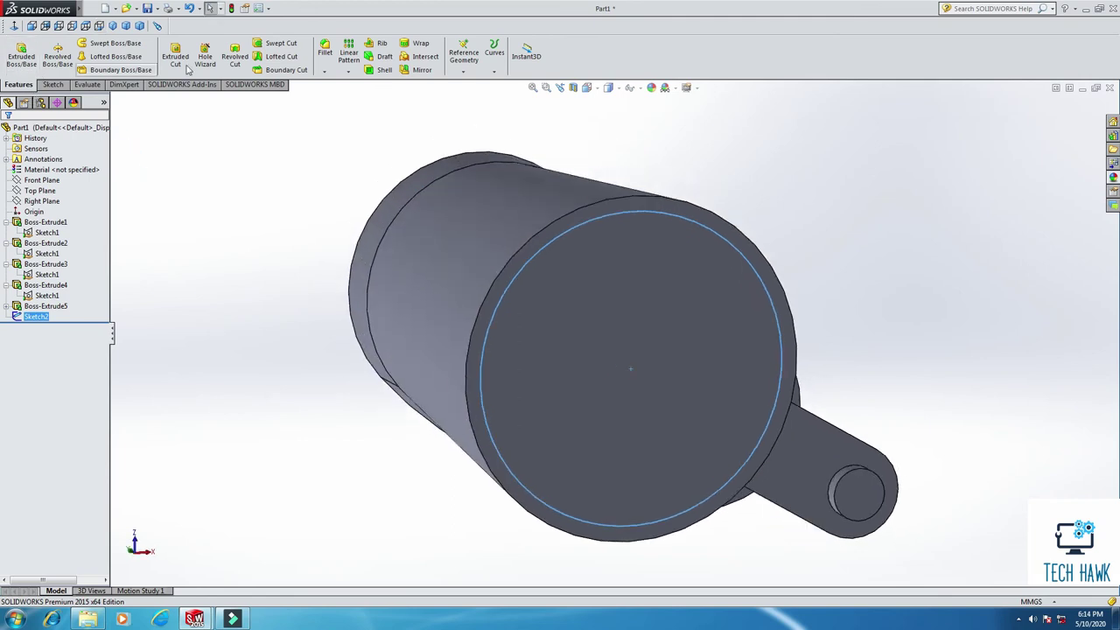
pyautogui.click(179, 57)
pyautogui.moveTo(395, 335); pyautogui.dragTo(446, 401, button='middle')
pyautogui.scroll(2, 446, 402)
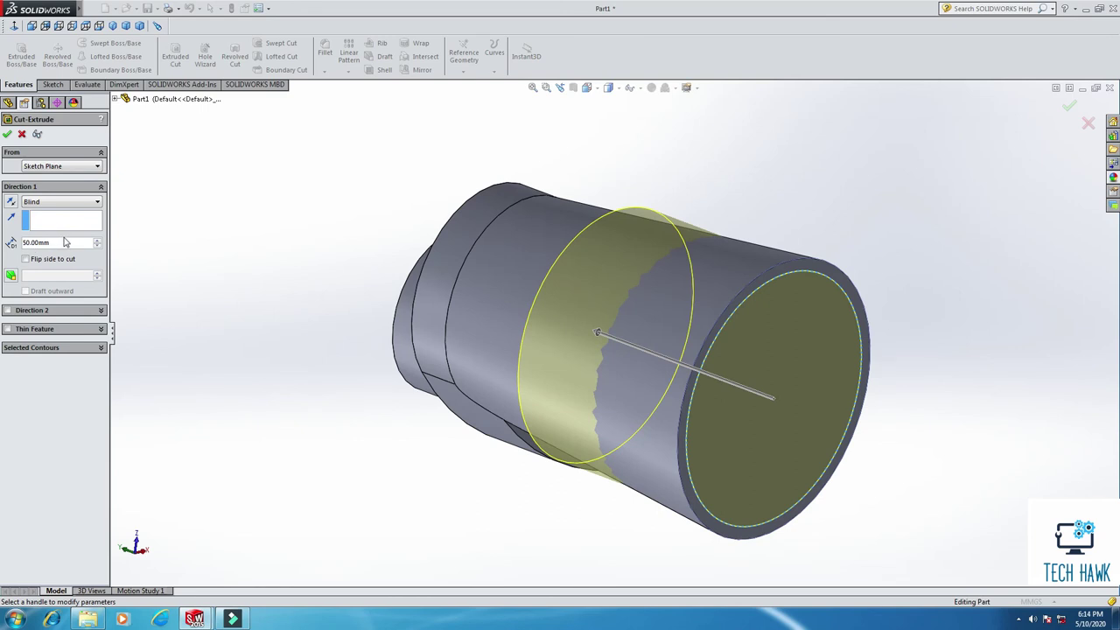
pyautogui.doubleClick(64, 244)
pyautogui.write('6')
pyautogui.press('Return')
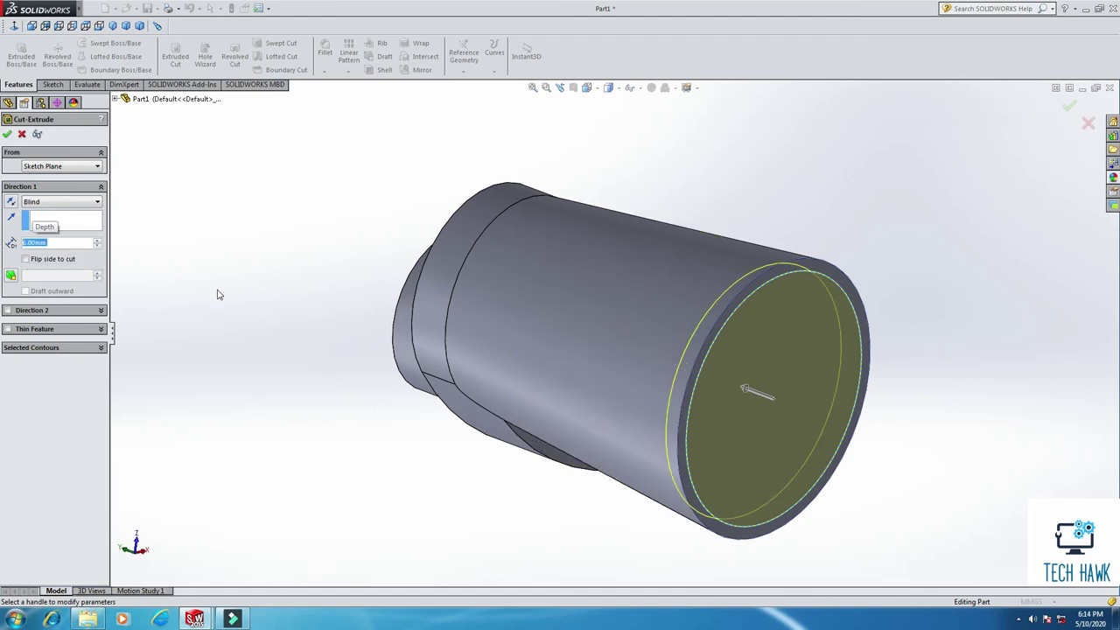
pyautogui.moveTo(694, 338); pyautogui.dragTo(487, 366, button='middle')
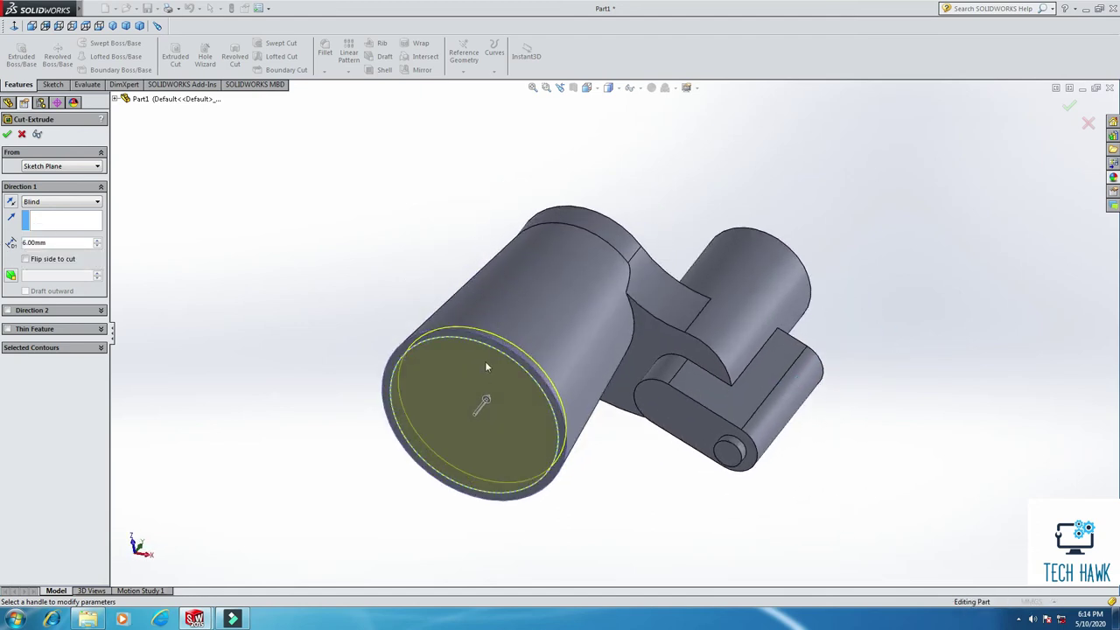
# - Accept the 6 mm deep Ø60 recess and orbit toward the small barrel
pyautogui.click(7, 134)
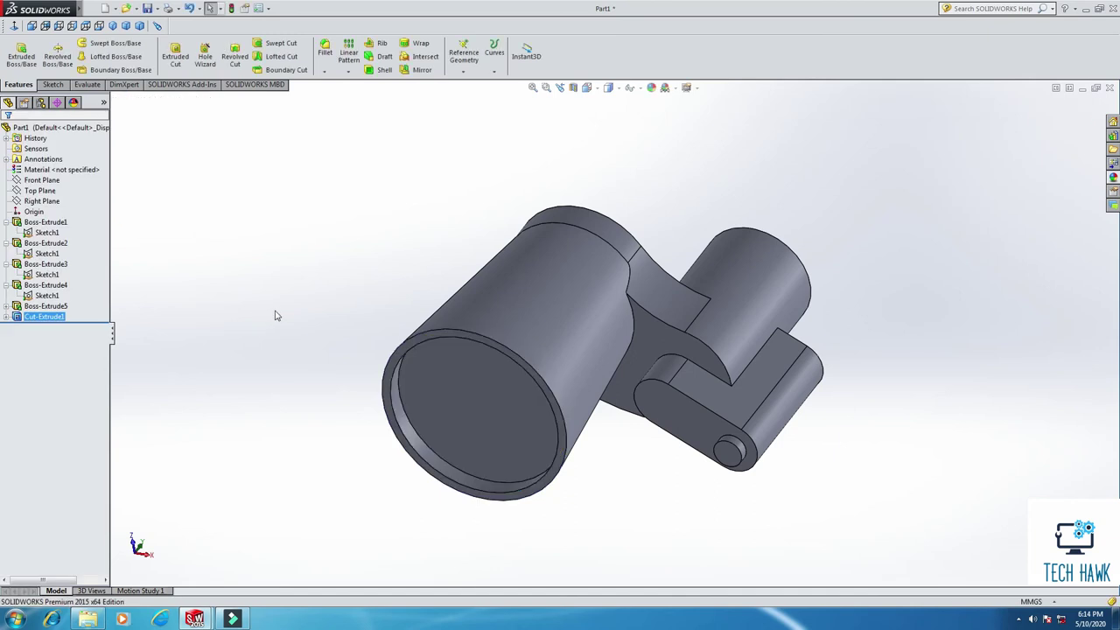
pyautogui.moveTo(276, 312)
pyautogui.mouseDown(button='middle')
pyautogui.moveTo(295, 245)
pyautogui.moveTo(278, 208)
pyautogui.moveTo(282, 330)
pyautogui.moveTo(316, 412)
pyautogui.moveTo(257, 307)
pyautogui.mouseUp(button='middle')
pyautogui.moveTo(573, 288); pyautogui.dragTo(587, 395, button='middle')
# - Sketch a 32 mm diameter circle centred on the small barrel's end face
pyautogui.rightClick(586, 393)
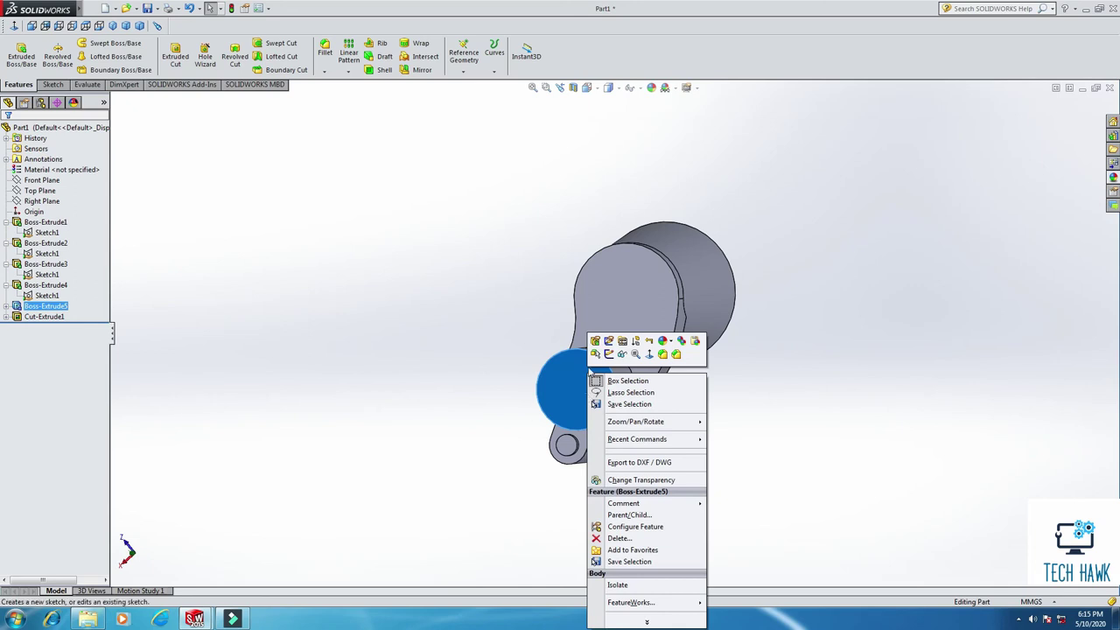
pyautogui.click(649, 354)
pyautogui.rightClick(686, 253)
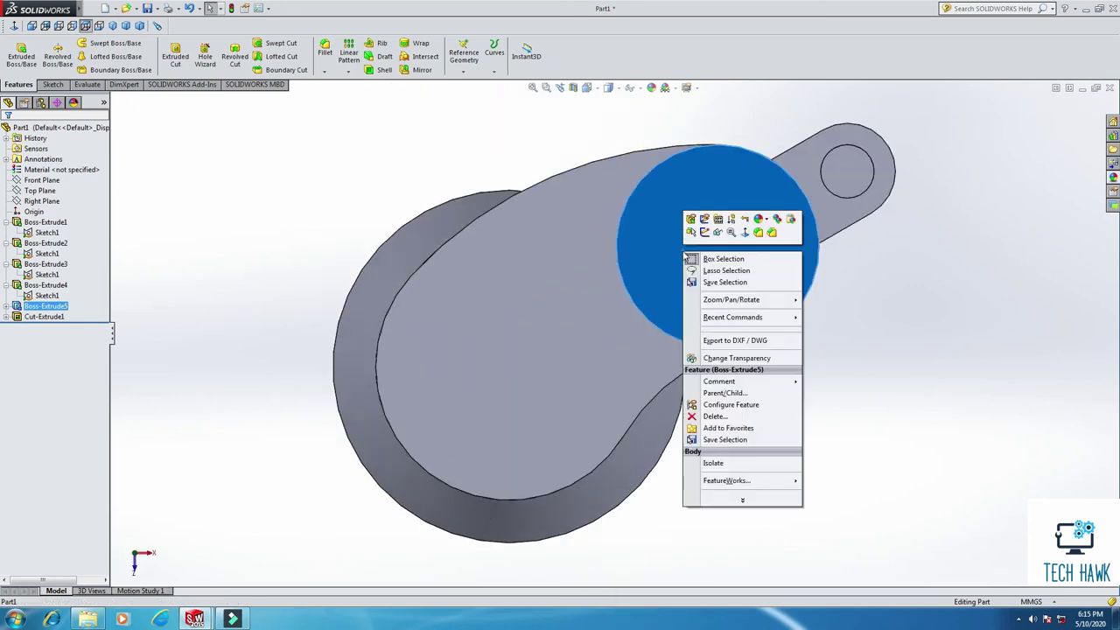
pyautogui.click(704, 232)
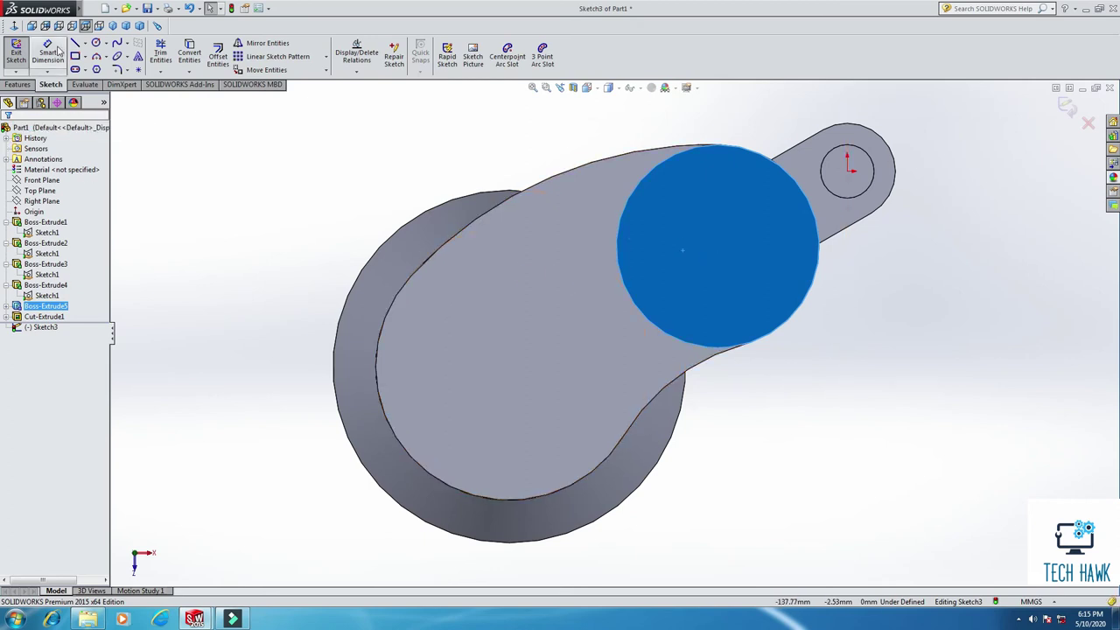
pyautogui.click(95, 43)
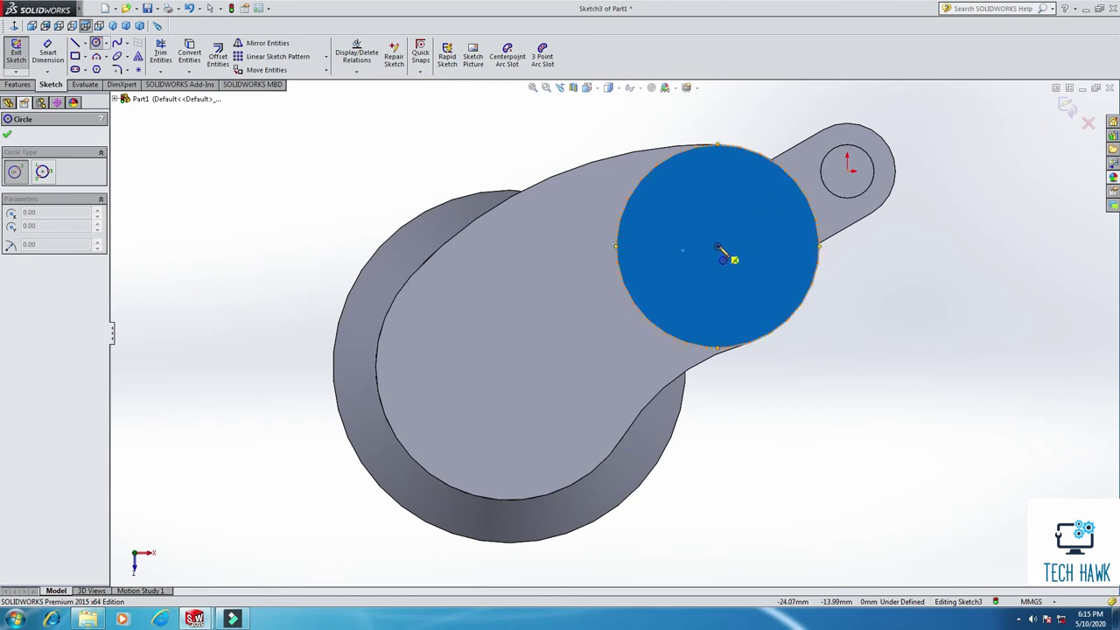
pyautogui.click(717, 248)
pyautogui.click(789, 287)
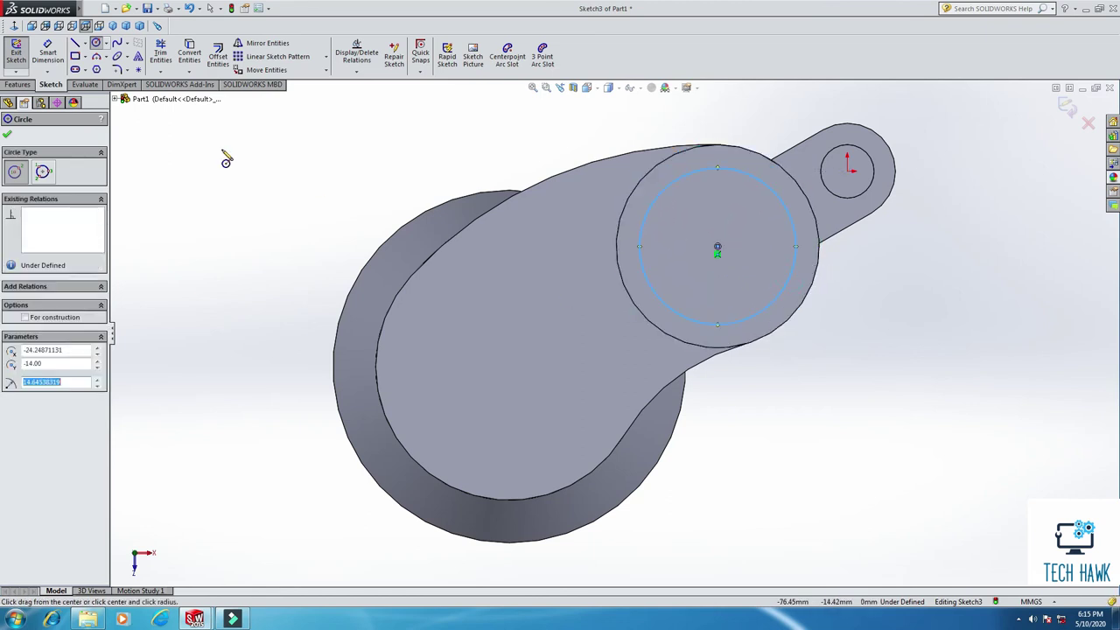
pyautogui.click(47, 53)
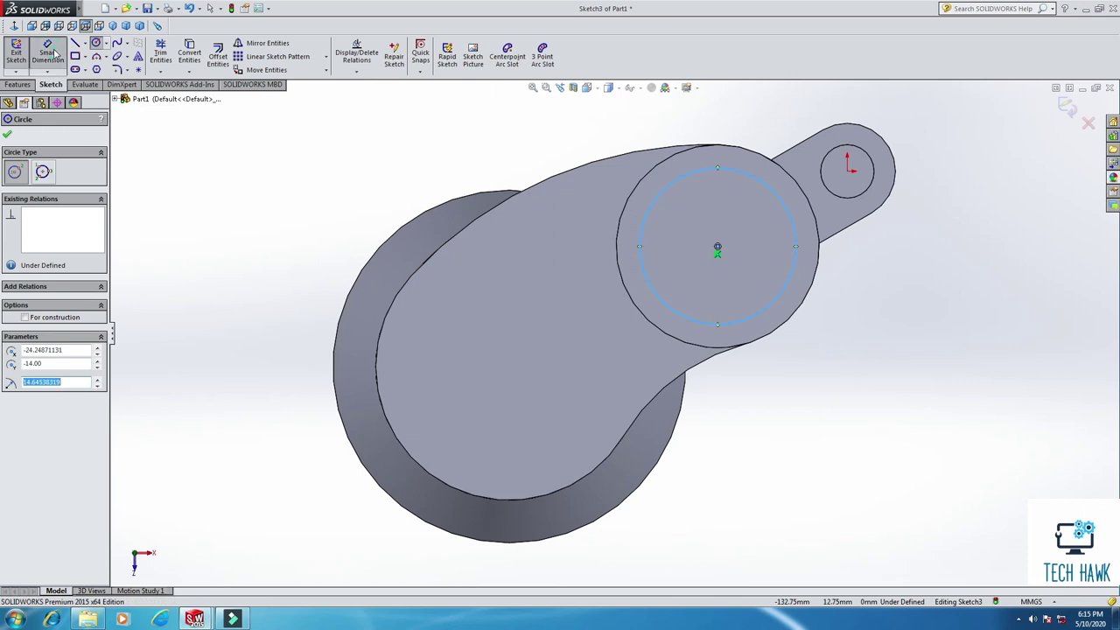
pyautogui.click(643, 229)
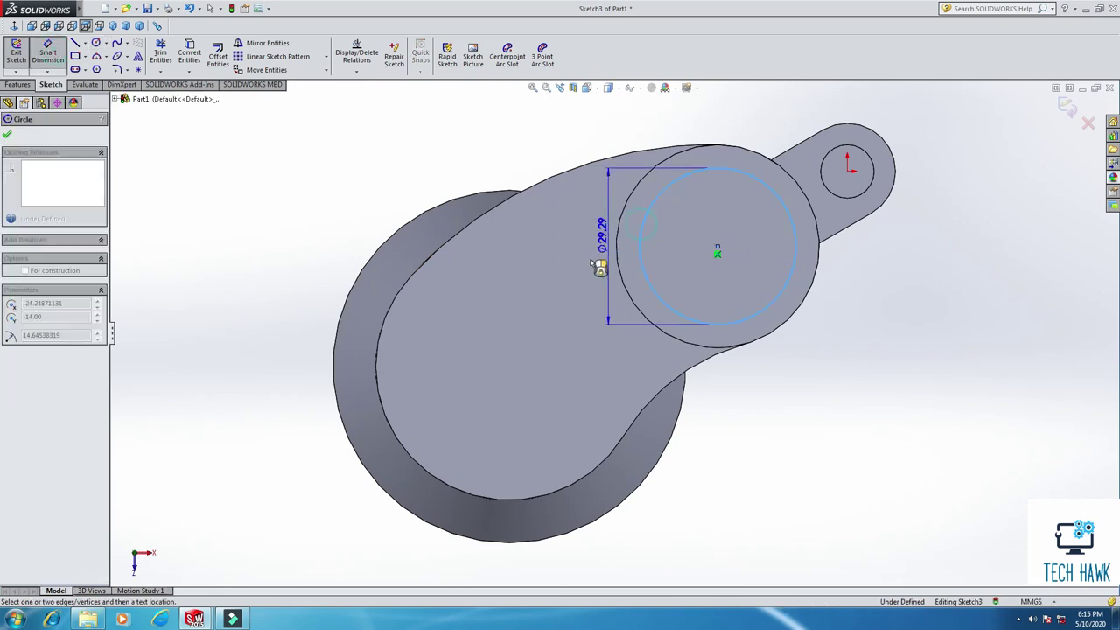
pyautogui.click(570, 244)
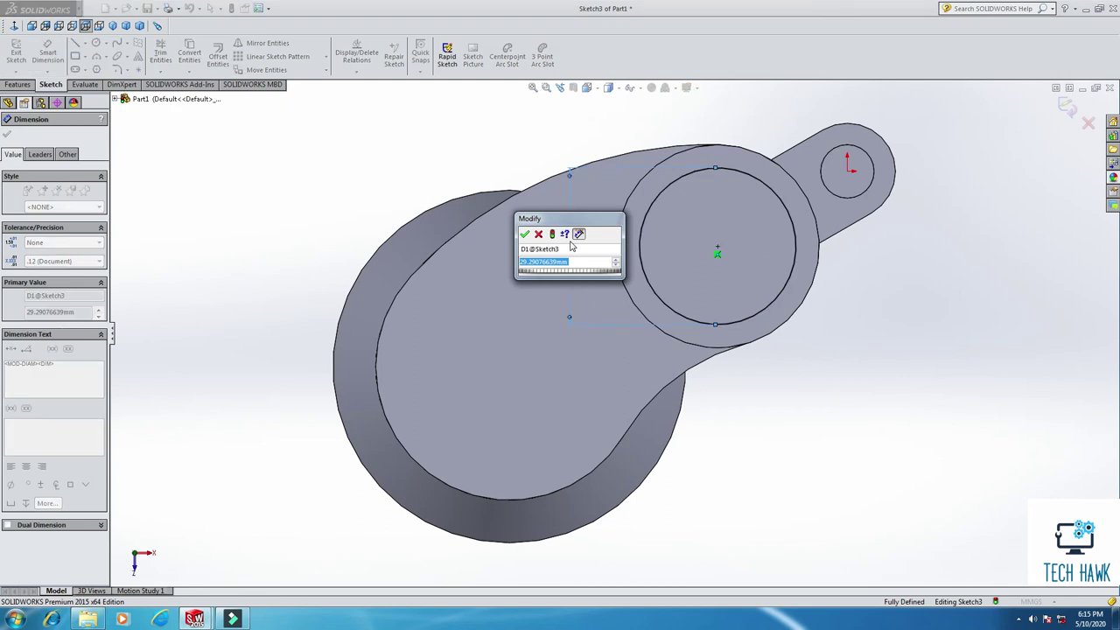
pyautogui.write('32')
pyautogui.press('Return')
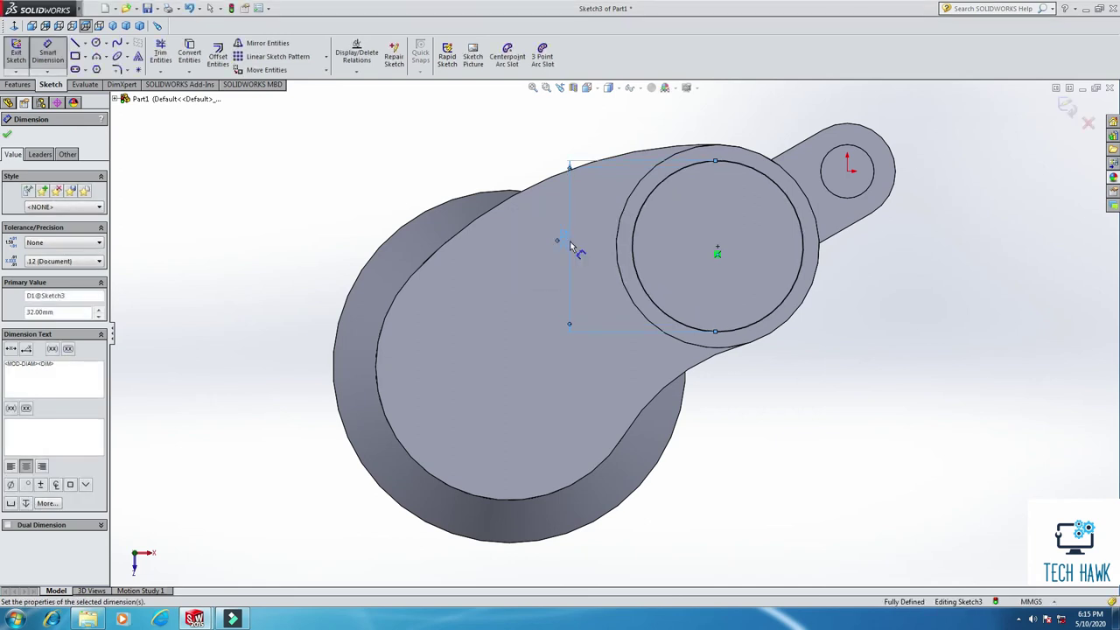
# - Cut the 32 mm circle 6 mm deep into the small barrel end
pyautogui.click(15, 84)
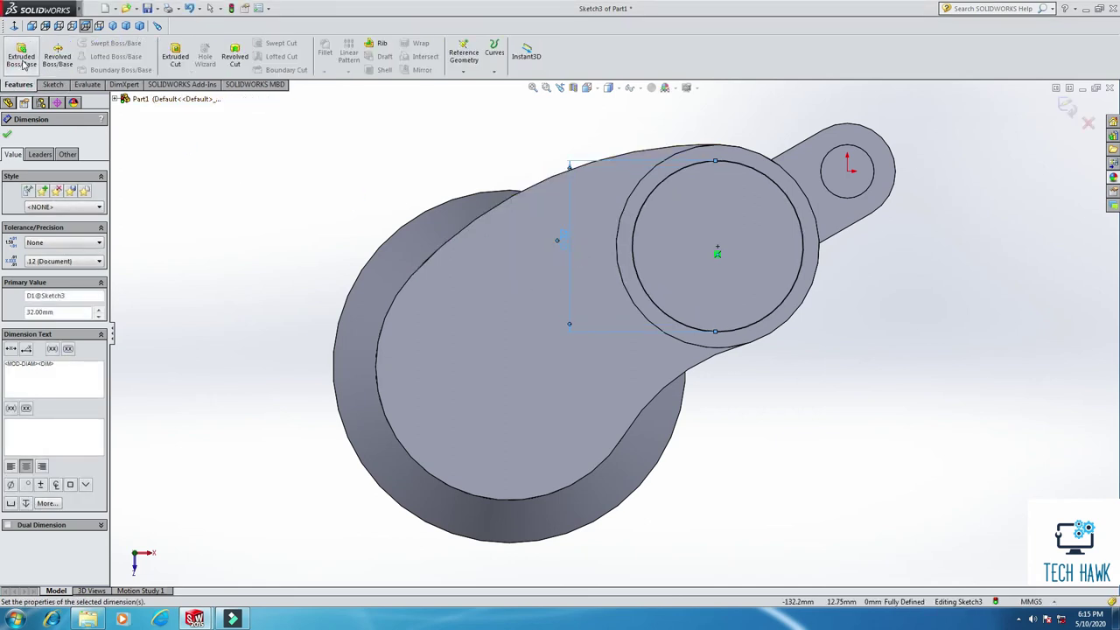
pyautogui.click(21, 56)
pyautogui.click(22, 134)
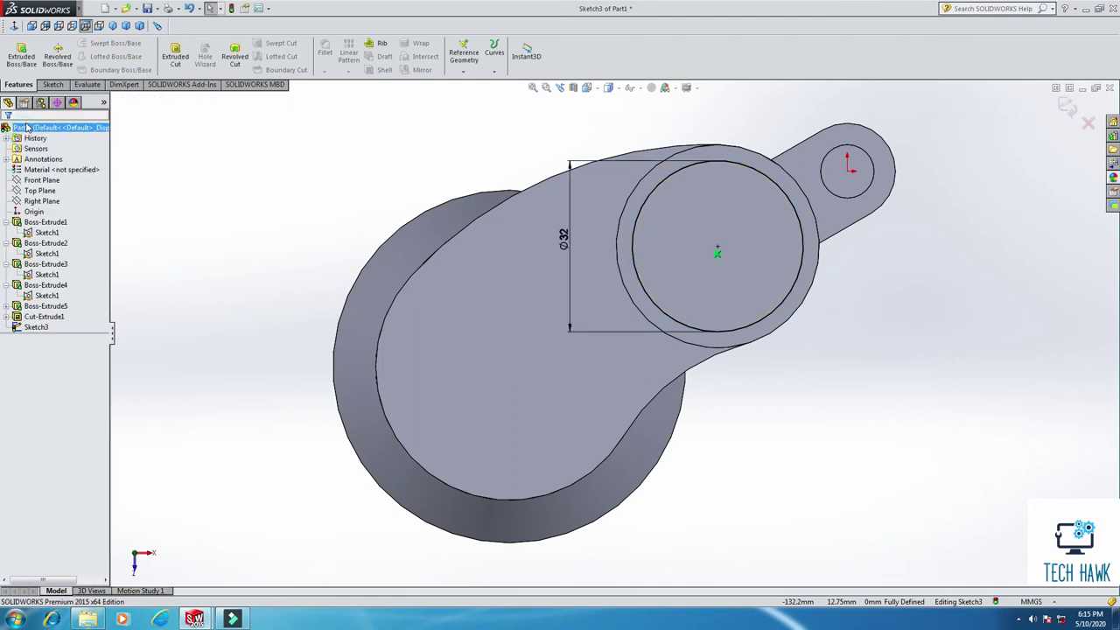
pyautogui.click(175, 56)
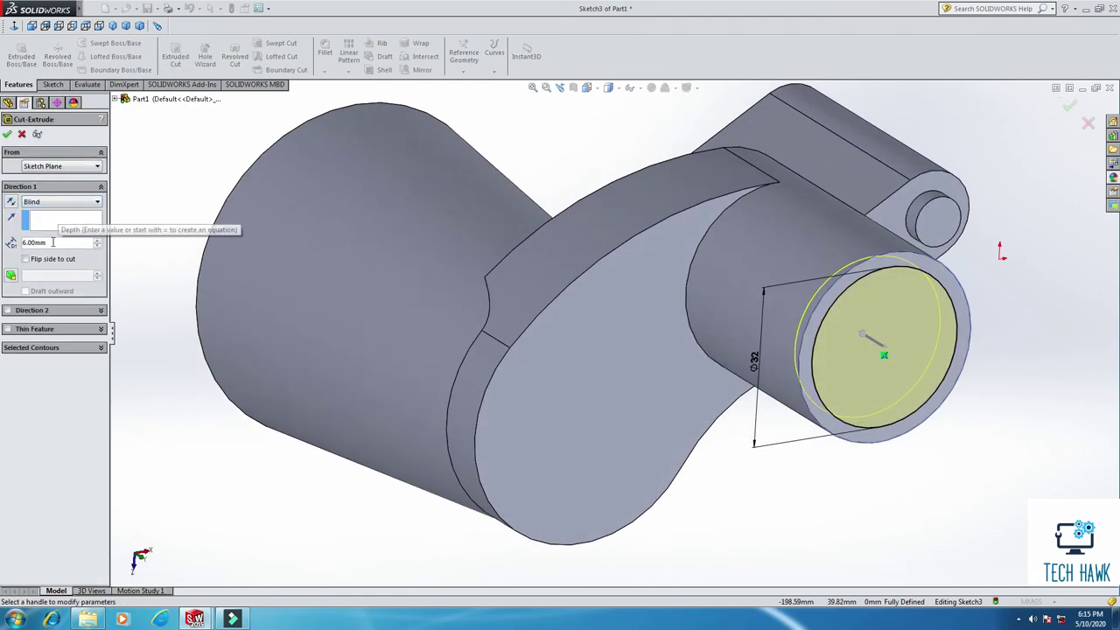
pyautogui.click(12, 132)
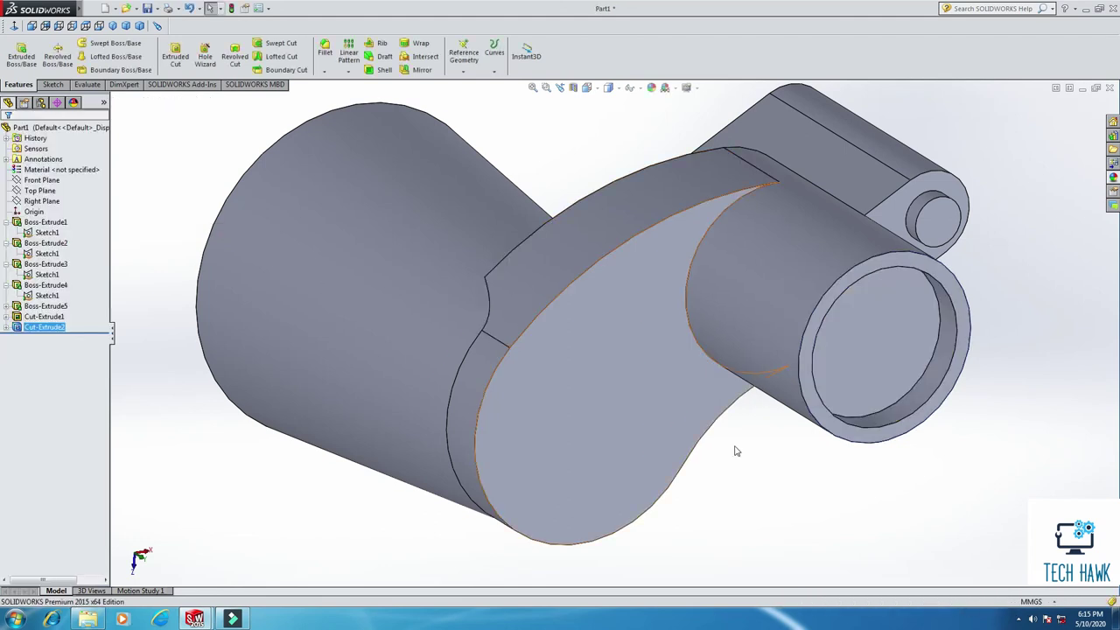
# - Start a Mirror feature with the Right Plane as the mirror plane
pyautogui.press('f')
pyautogui.moveTo(763, 473); pyautogui.dragTo(674, 380, button='middle')
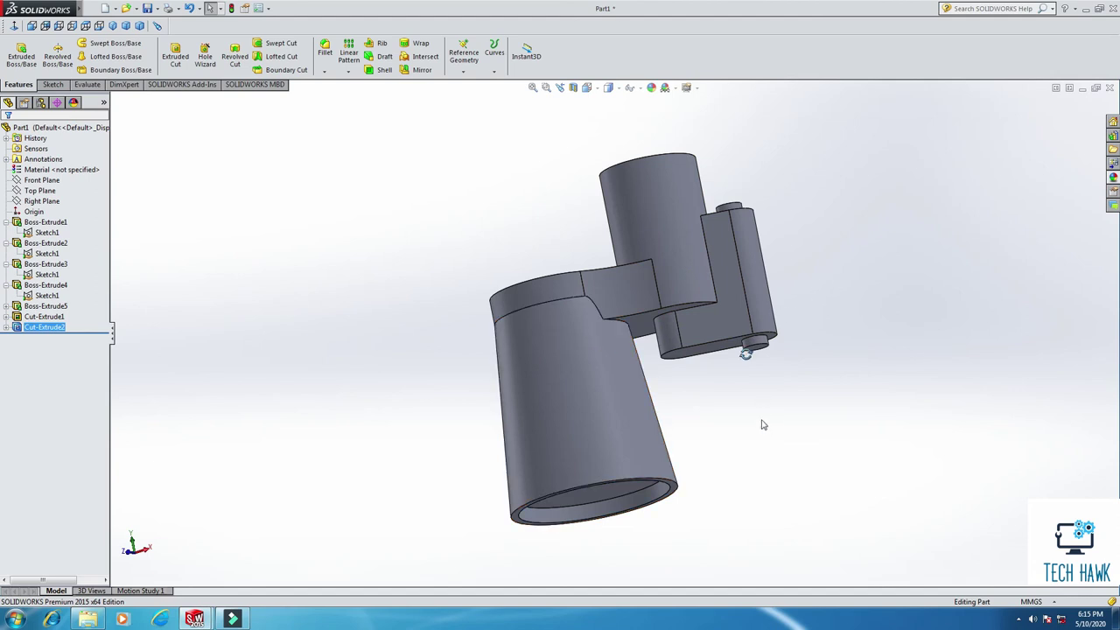
pyautogui.moveTo(762, 425); pyautogui.dragTo(716, 330, button='middle')
pyautogui.scroll(-2, 744, 289)
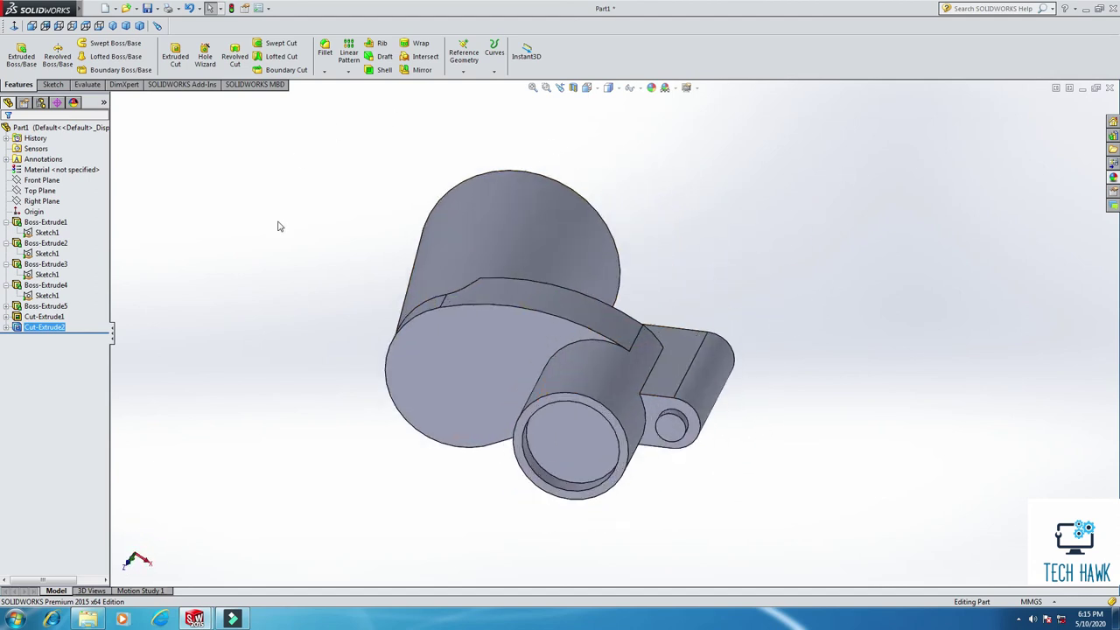
pyautogui.click(415, 70)
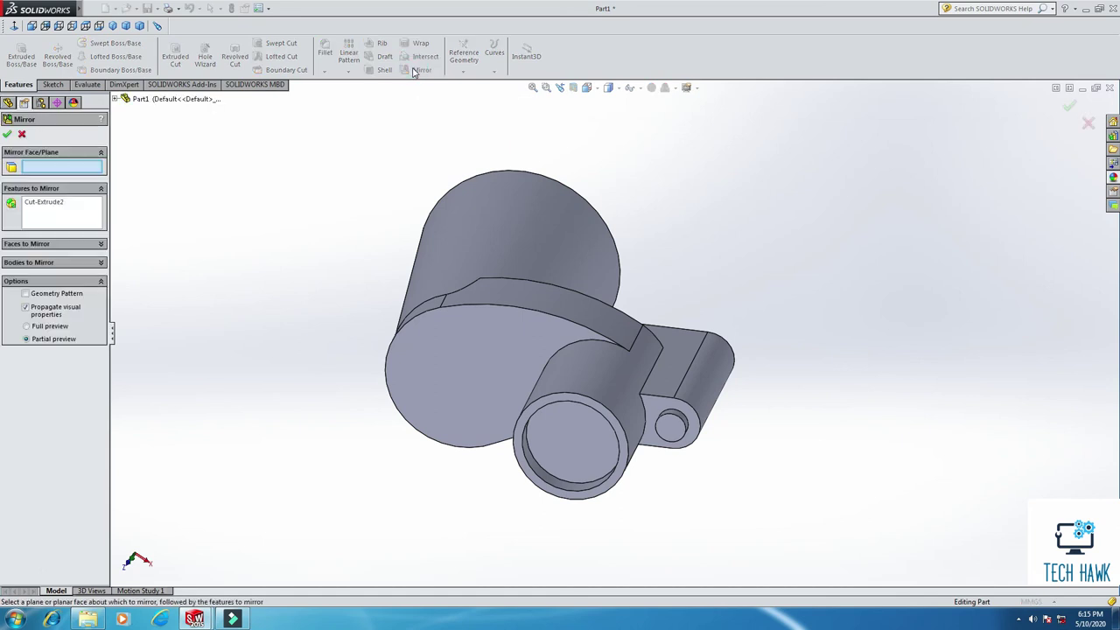
pyautogui.click(117, 100)
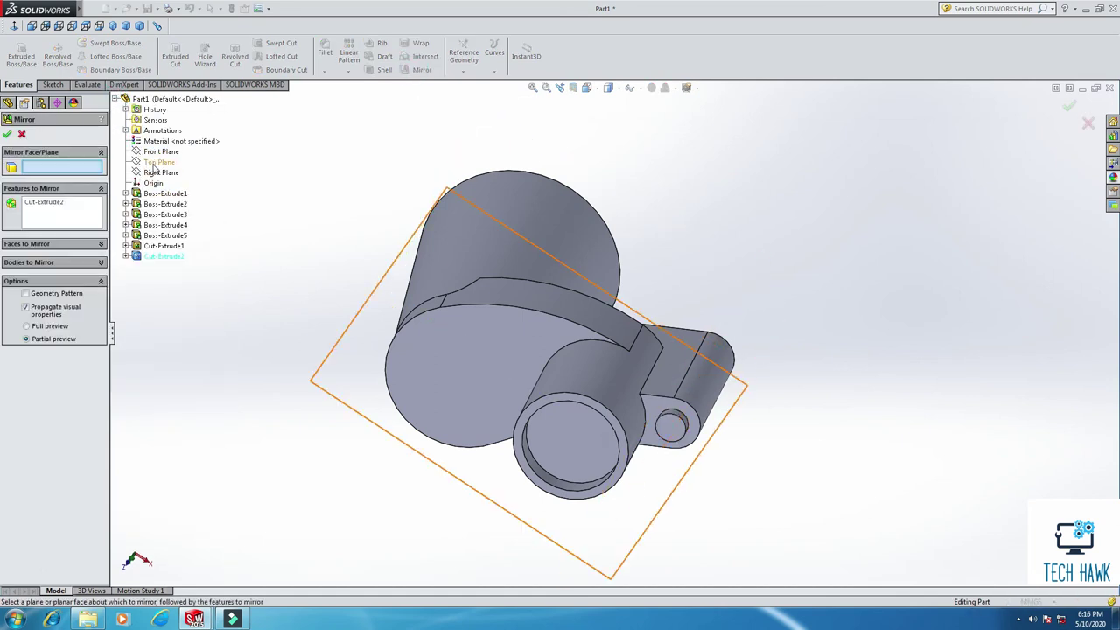
pyautogui.click(158, 173)
# - Mirror the whole solid body instead of features, with full preview, and confirm Mirror1
pyautogui.moveTo(293, 250); pyautogui.dragTo(278, 175, button='middle')
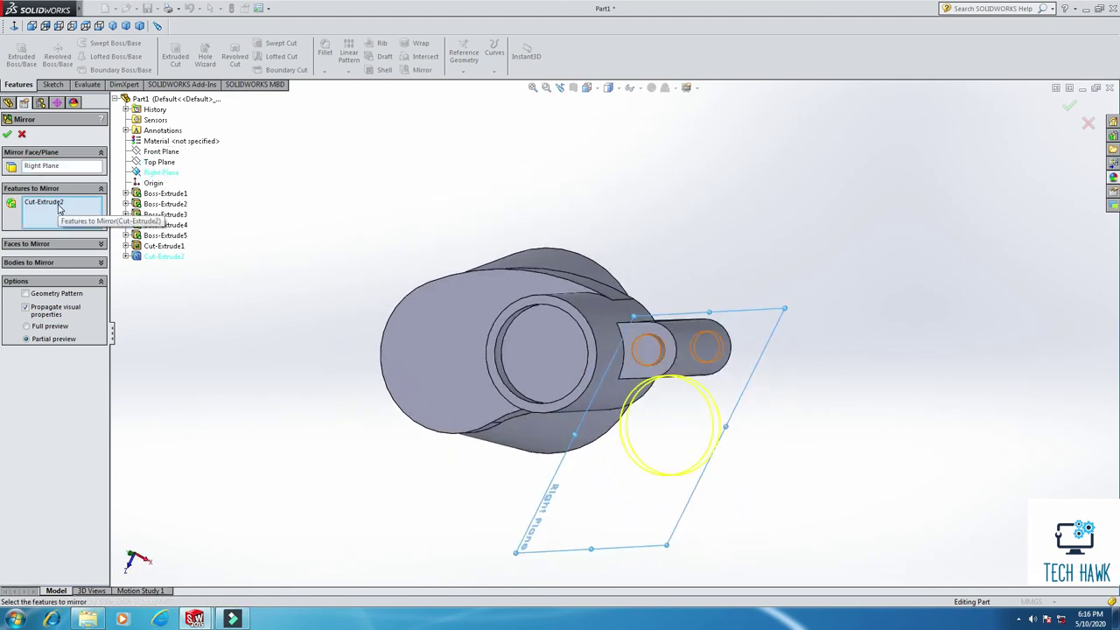
pyautogui.rightClick(91, 206)
pyautogui.click(118, 211)
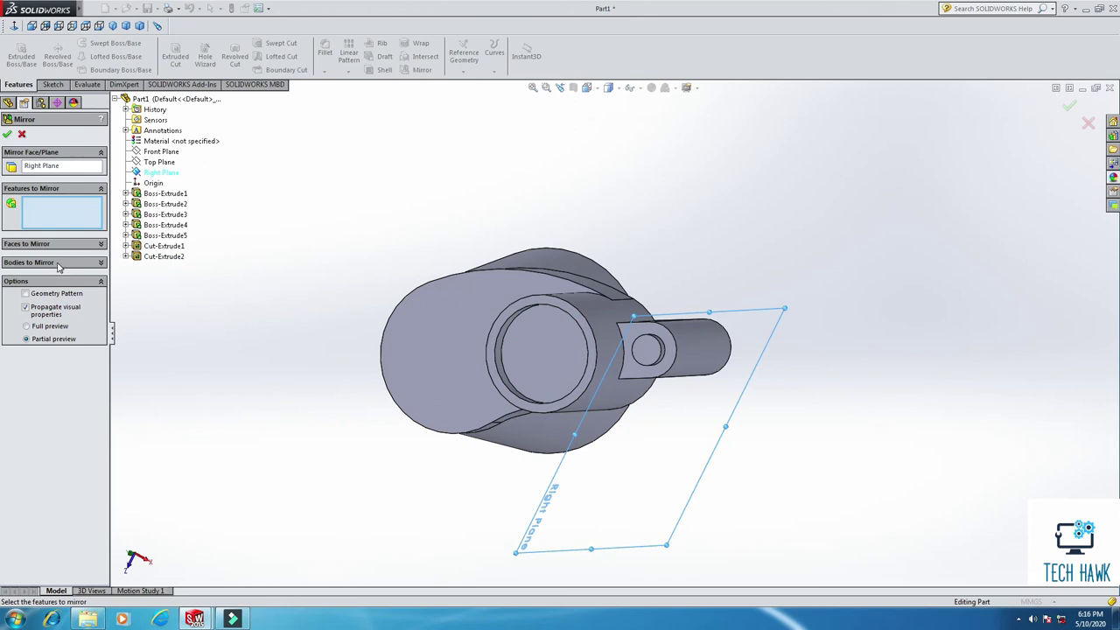
pyautogui.click(38, 262)
pyautogui.click(55, 253)
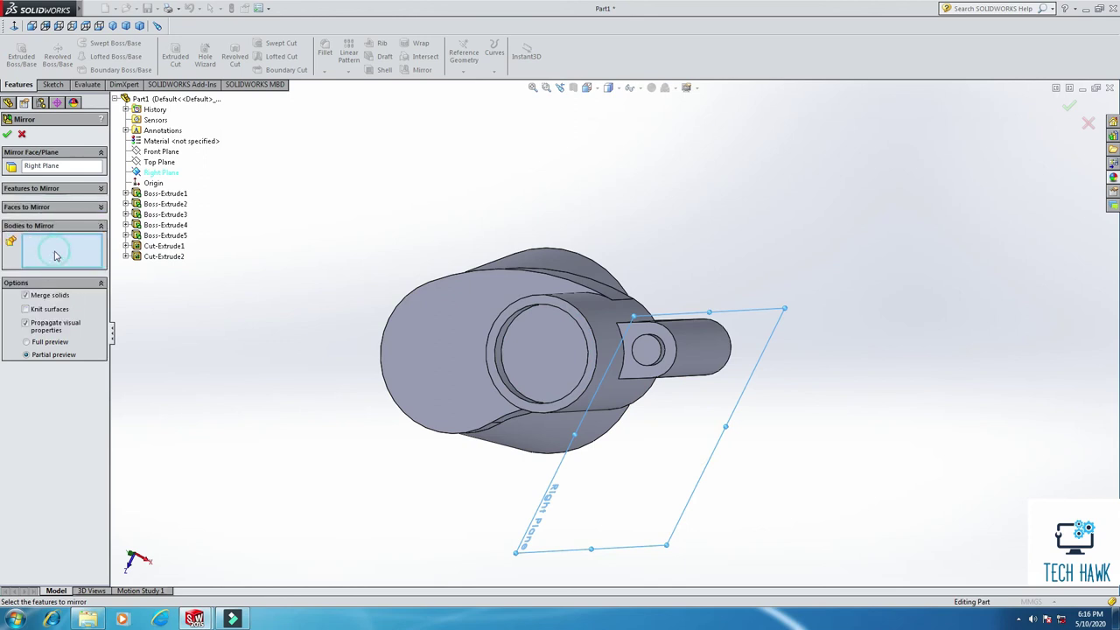
pyautogui.click(495, 299)
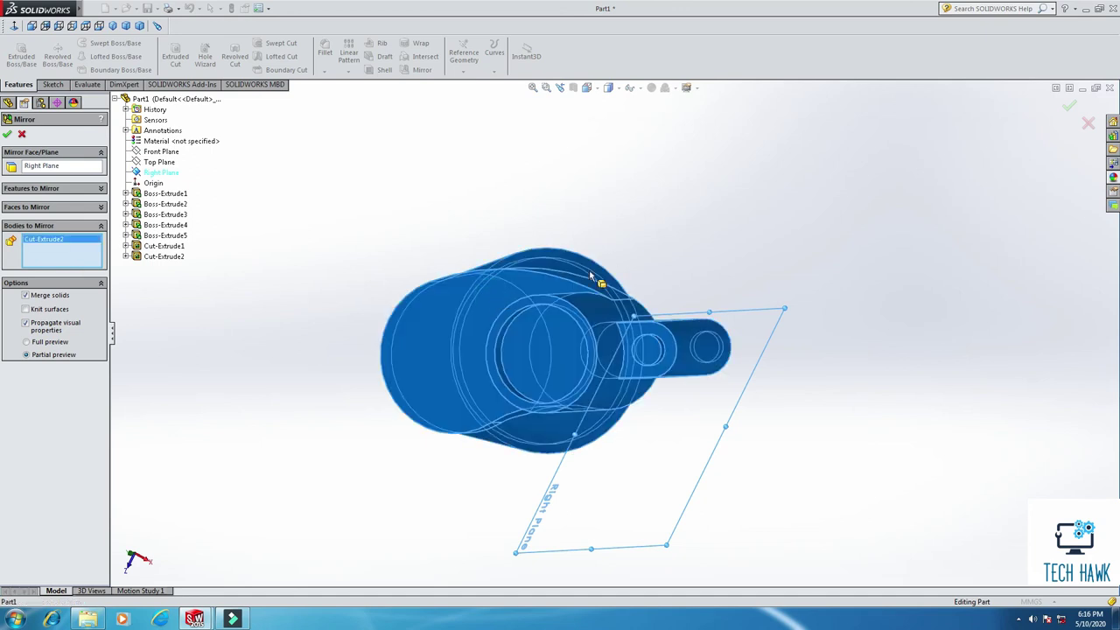
pyautogui.scroll(1, 591, 276)
pyautogui.click(27, 342)
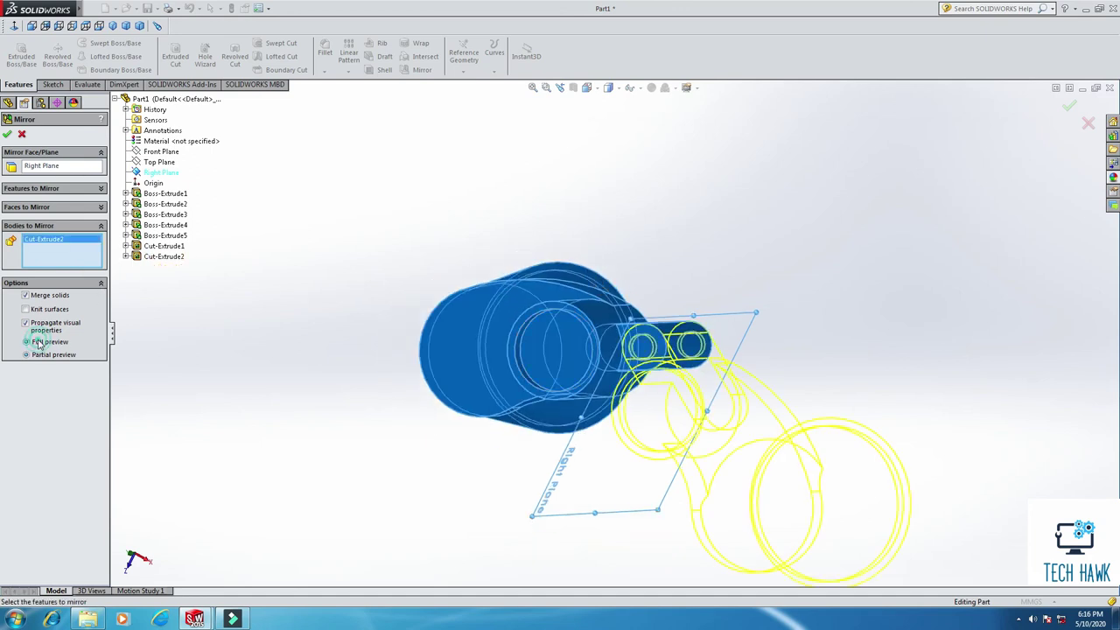
pyautogui.moveTo(425, 385); pyautogui.dragTo(520, 284, button='middle')
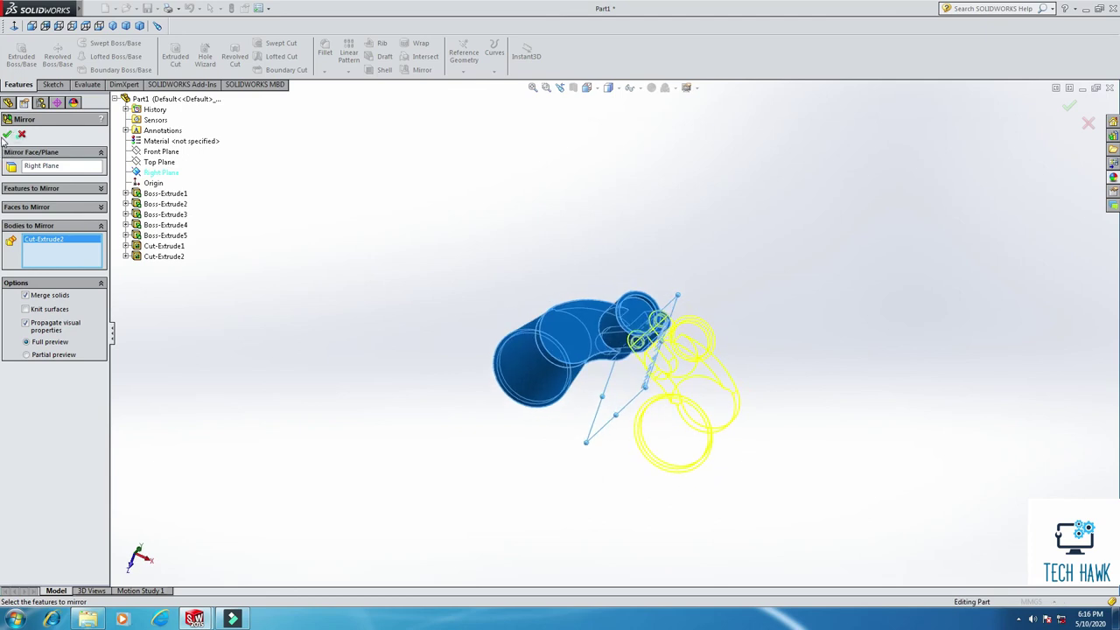
pyautogui.click(7, 134)
pyautogui.scroll(2, 732, 350)
pyautogui.moveTo(733, 350); pyautogui.dragTo(676, 394, button='middle')
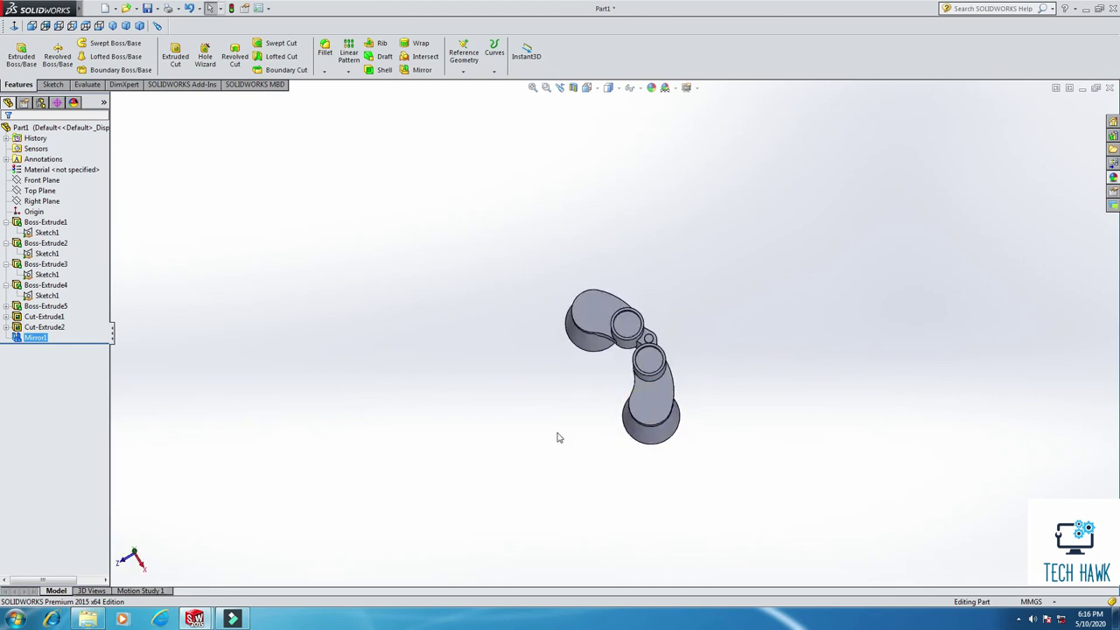
pyautogui.moveTo(565, 423); pyautogui.dragTo(610, 340, button='middle')
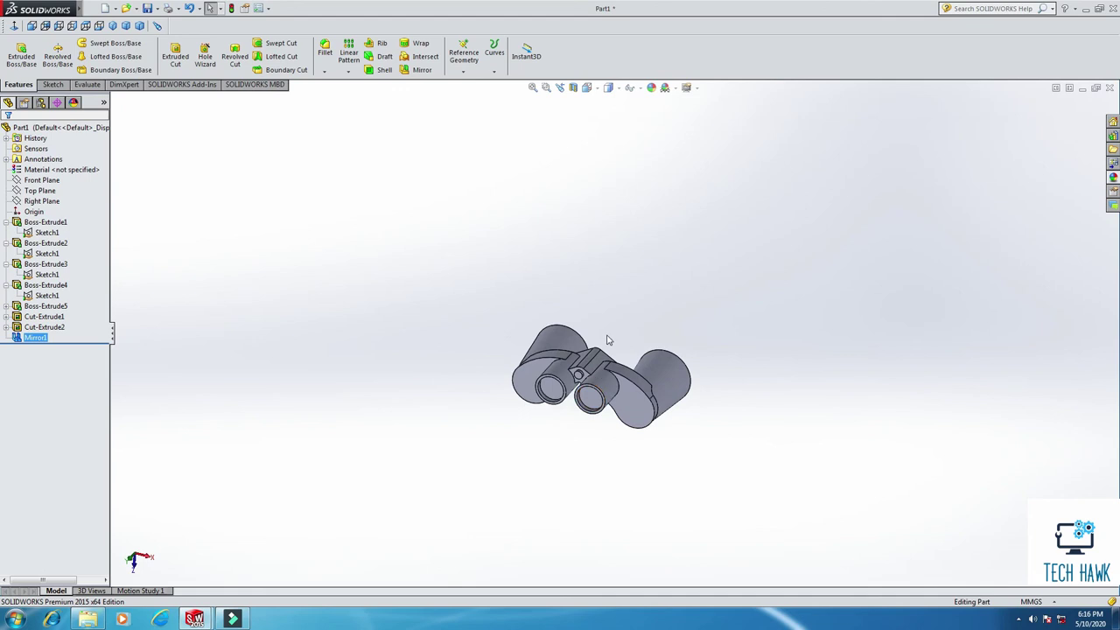
pyautogui.scroll(-4, 600, 345)
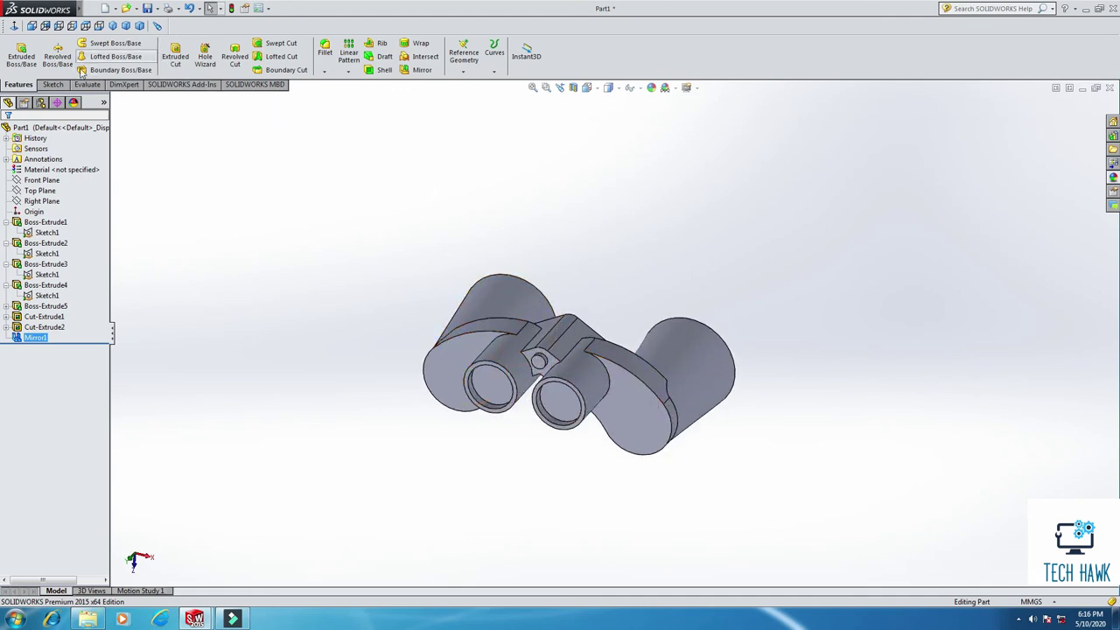
pyautogui.scroll(-2, 645, 437)
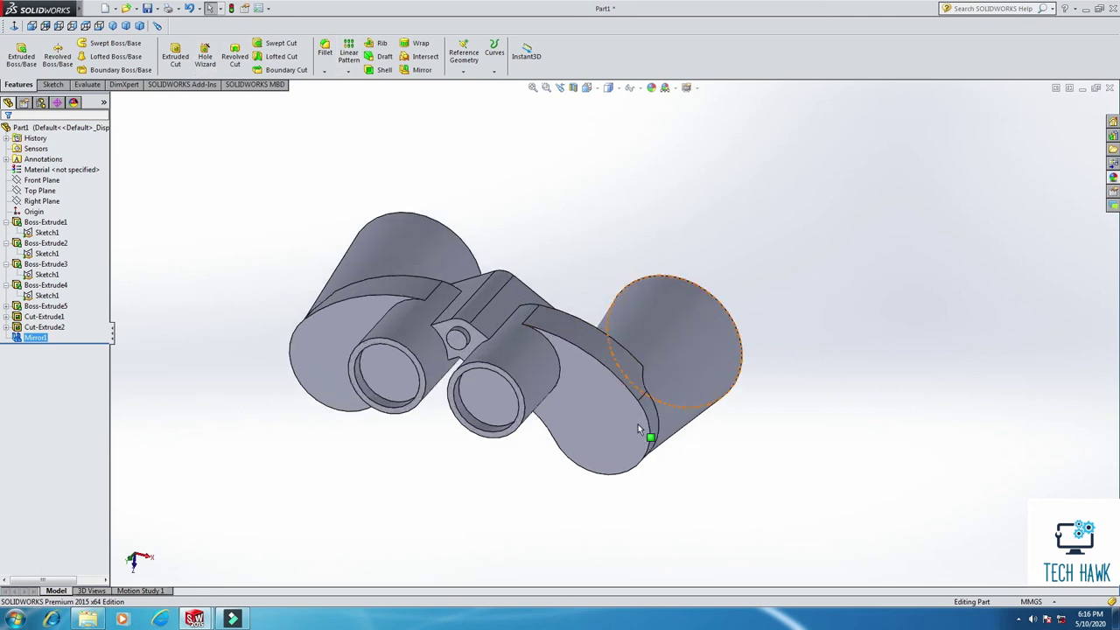
pyautogui.moveTo(633, 450); pyautogui.dragTo(666, 487, button='middle')
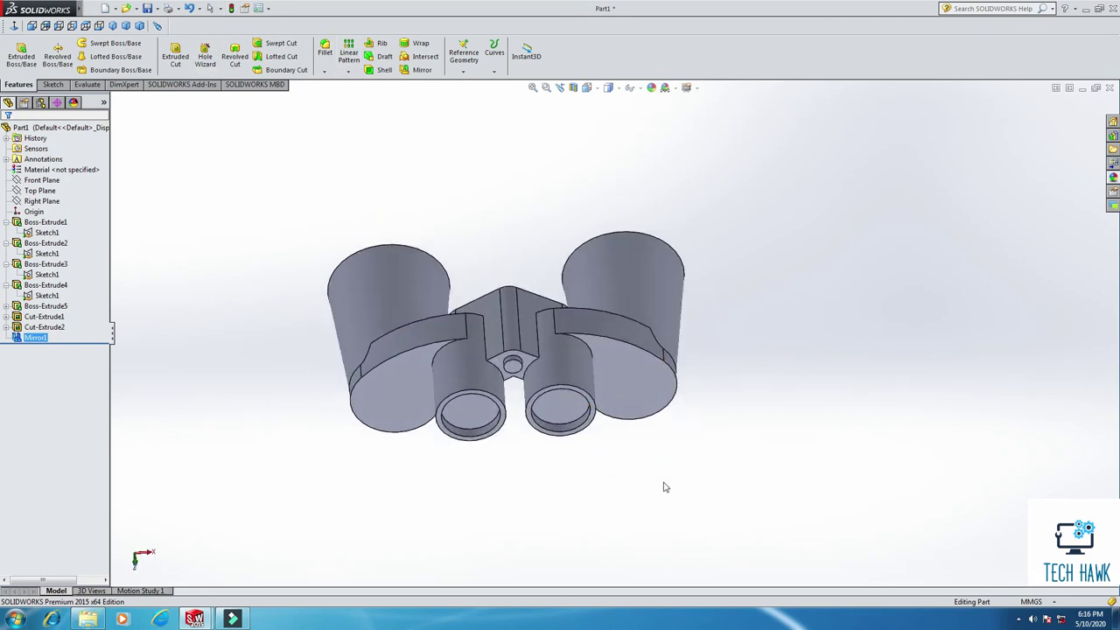
pyautogui.moveTo(664, 420); pyautogui.dragTo(645, 324, button='middle')
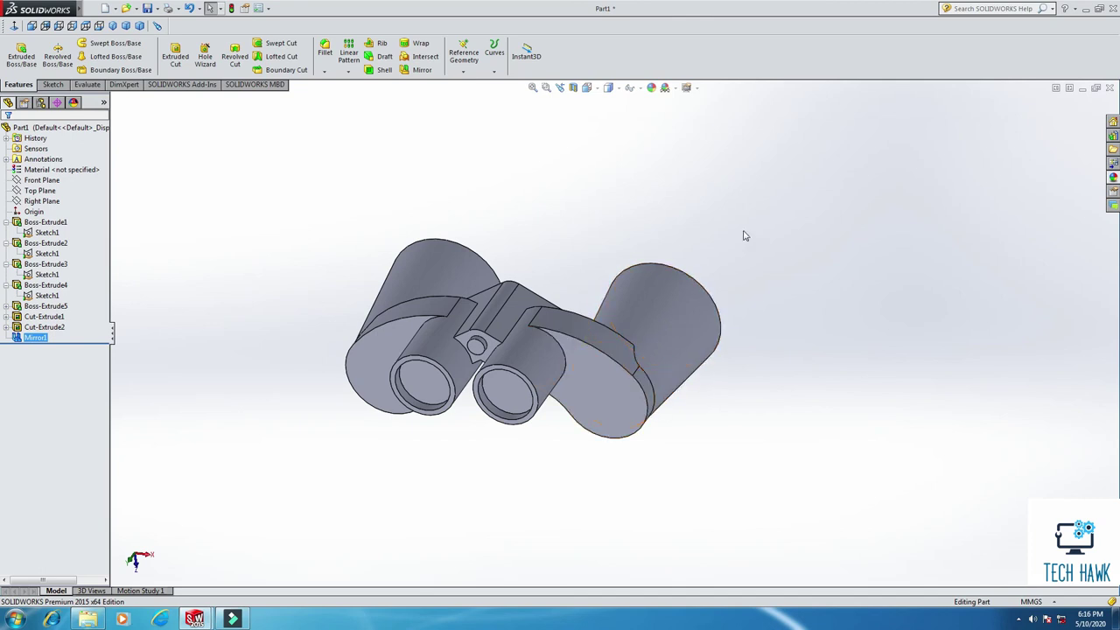
pyautogui.press('Return')
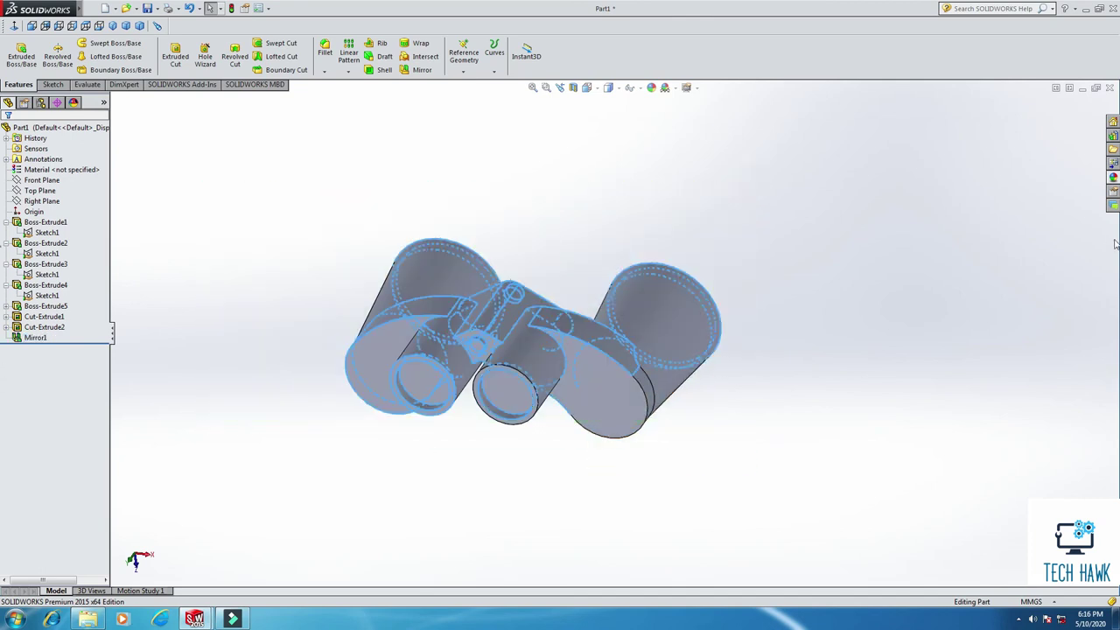
# - Apply the glossy rubber appearance from the Rubber library to the whole part
pyautogui.click(1114, 178)
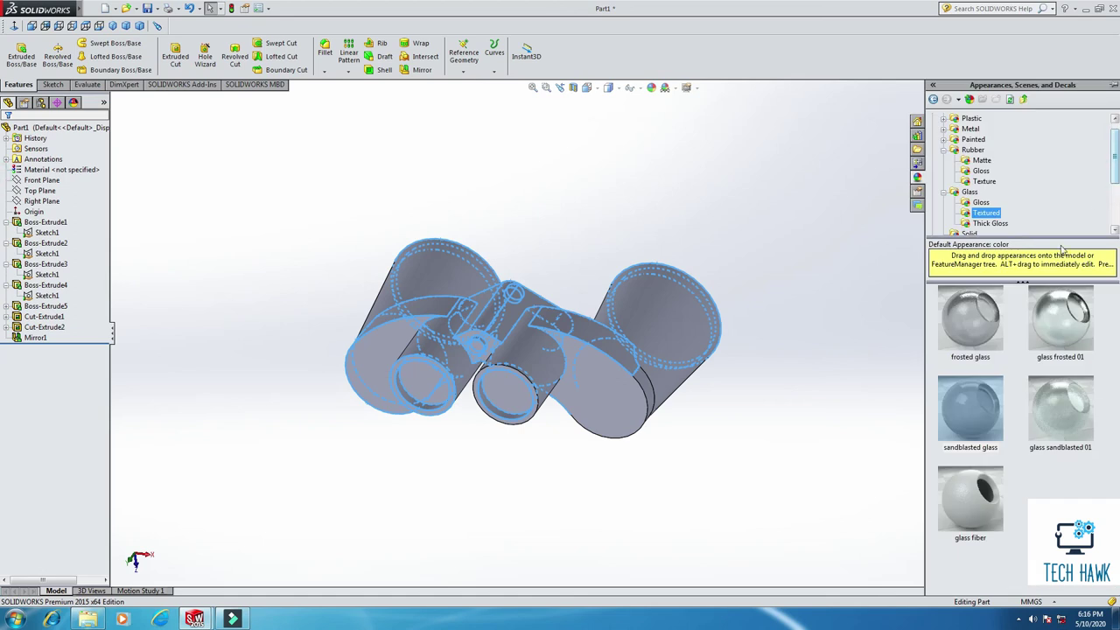
pyautogui.click(973, 150)
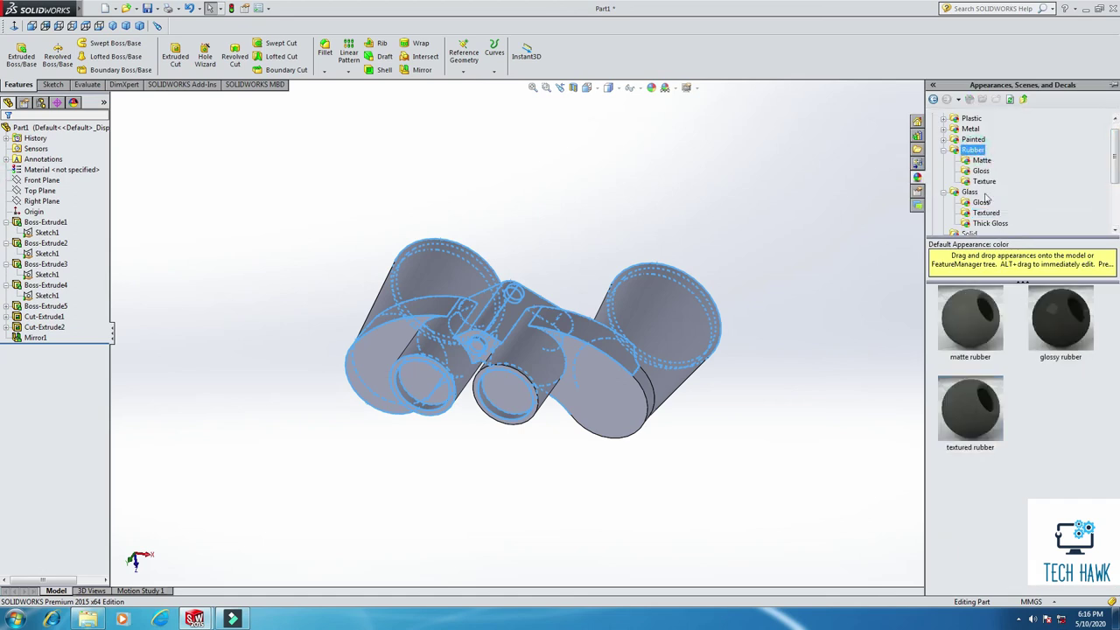
pyautogui.click(1056, 330)
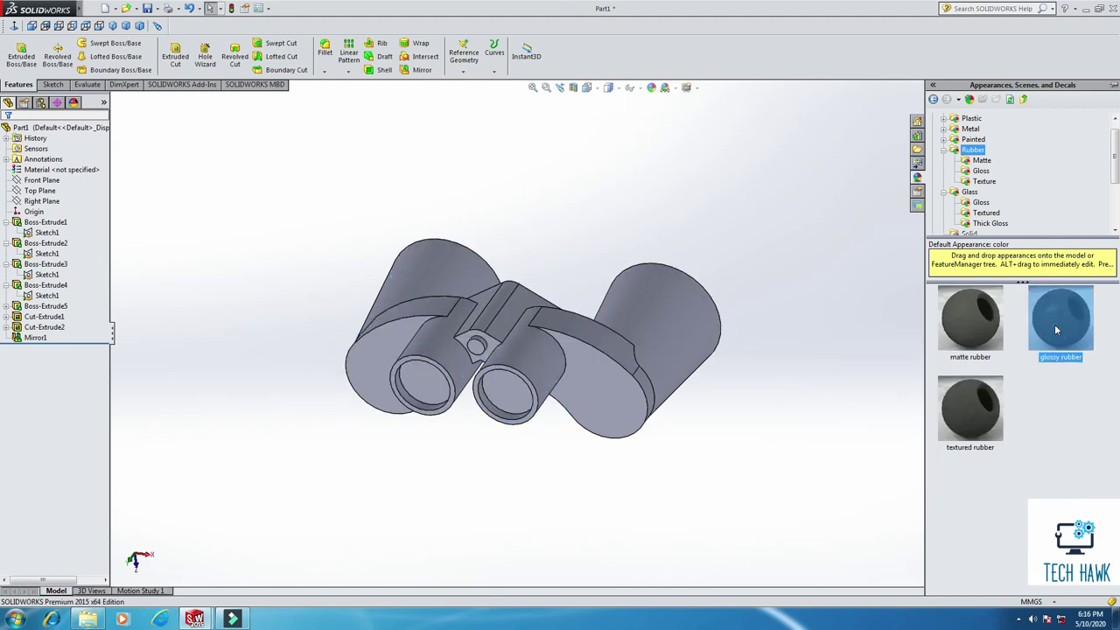
pyautogui.moveTo(1054, 324); pyautogui.dragTo(613, 355)
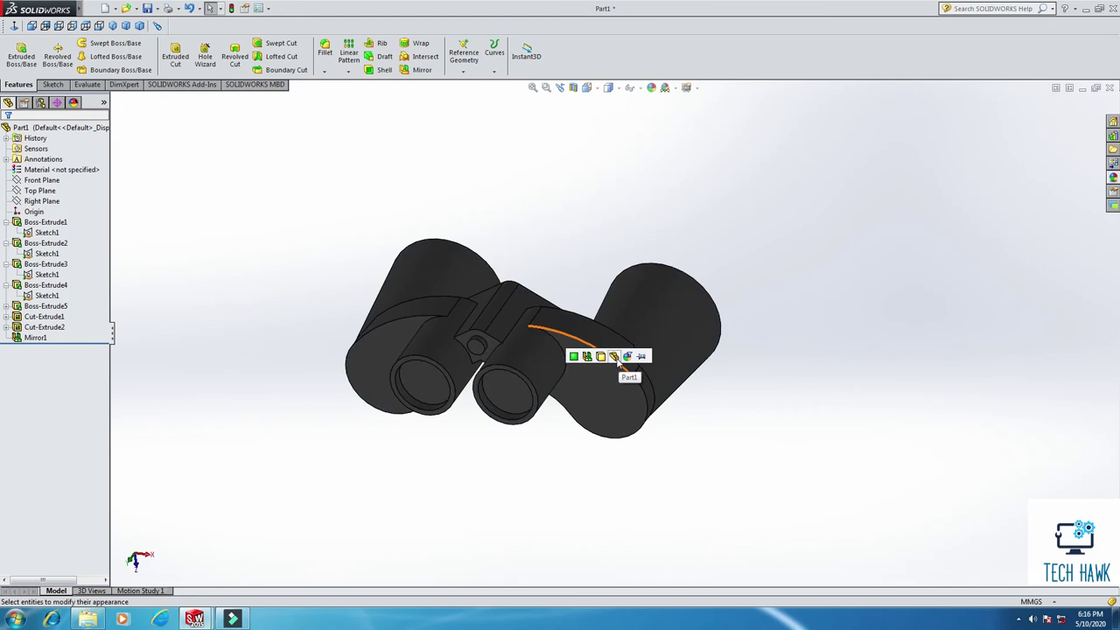
pyautogui.click(617, 359)
pyautogui.moveTo(549, 432); pyautogui.dragTo(430, 526, button='middle')
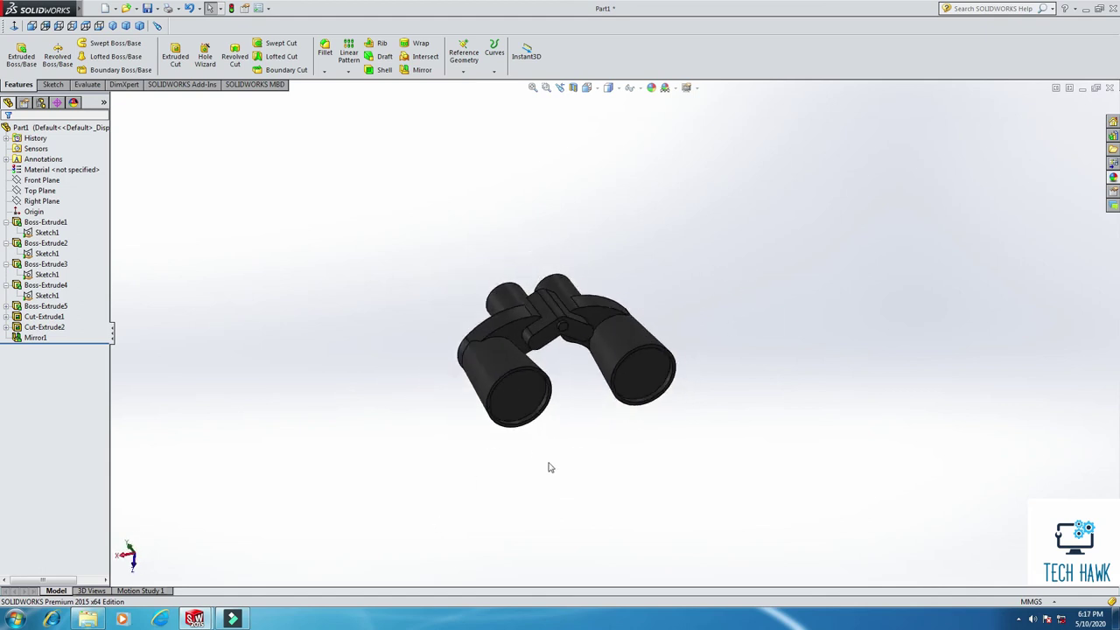
# - Select both recessed lens faces and give them the frosted glass appearance
pyautogui.moveTo(550, 467); pyautogui.dragTo(461, 453, button='middle')
pyautogui.scroll(-2, 462, 452)
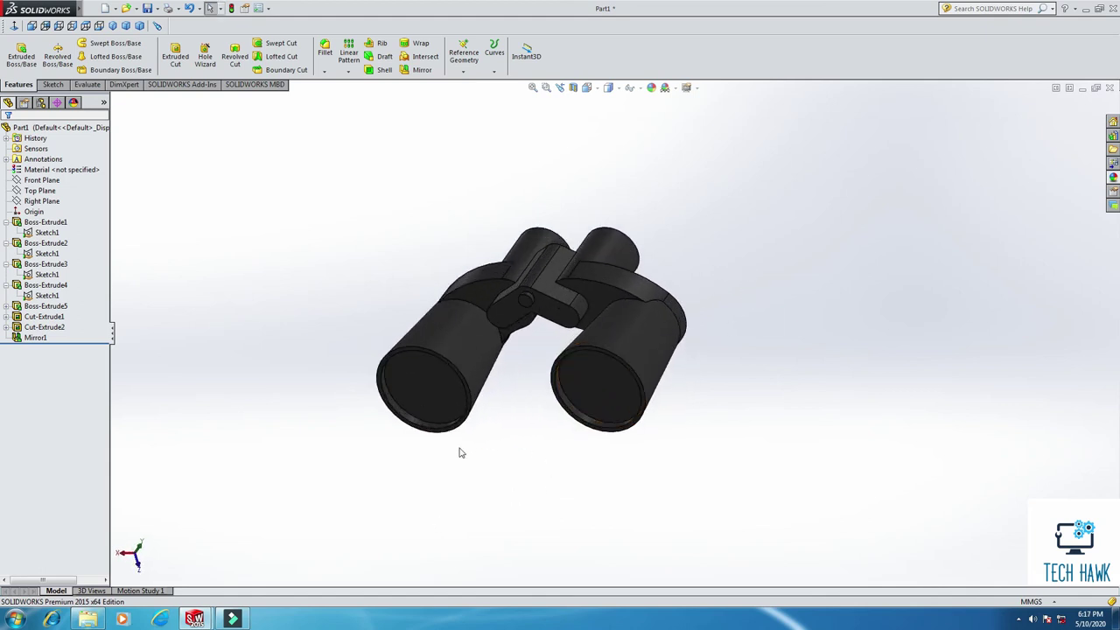
pyautogui.click(440, 396)
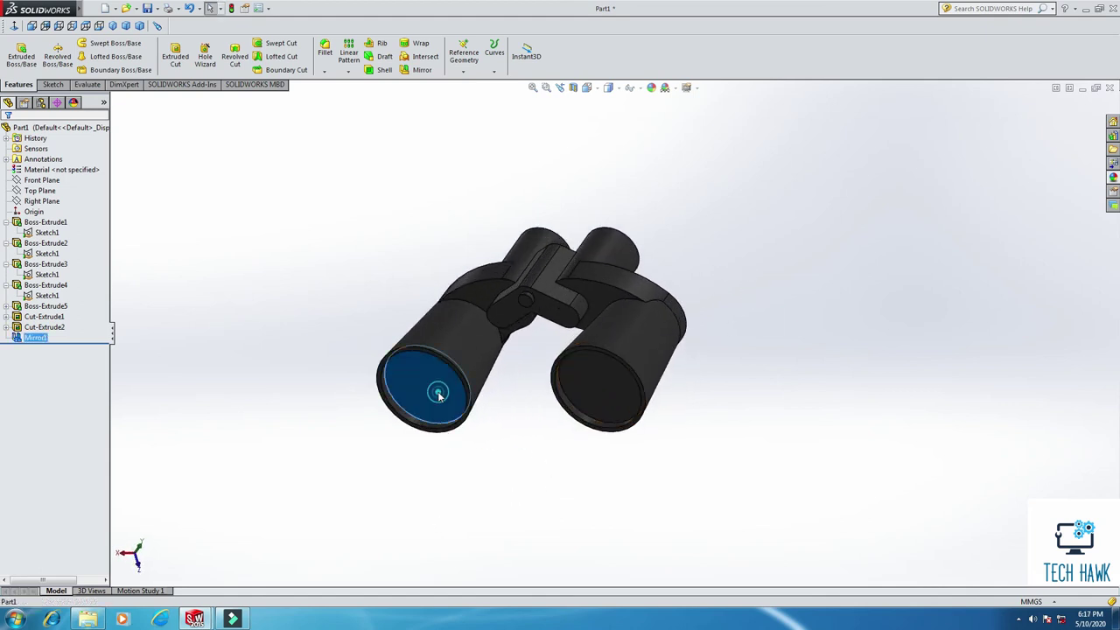
pyautogui.keyDown('ctrl'); pyautogui.click(587, 396); pyautogui.keyUp('ctrl')
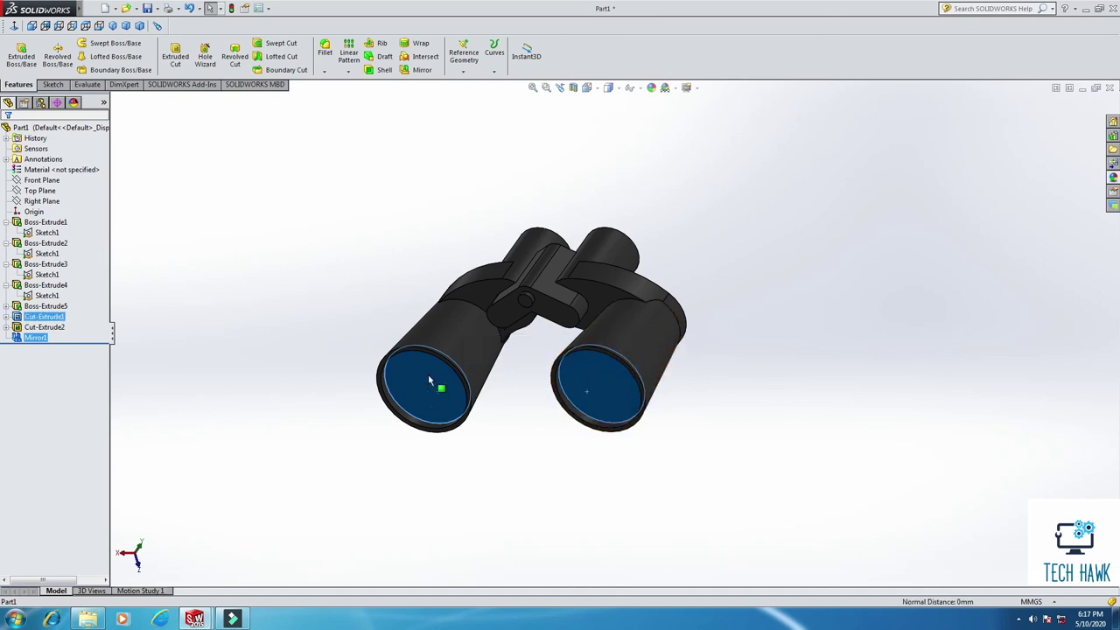
pyautogui.click(1113, 179)
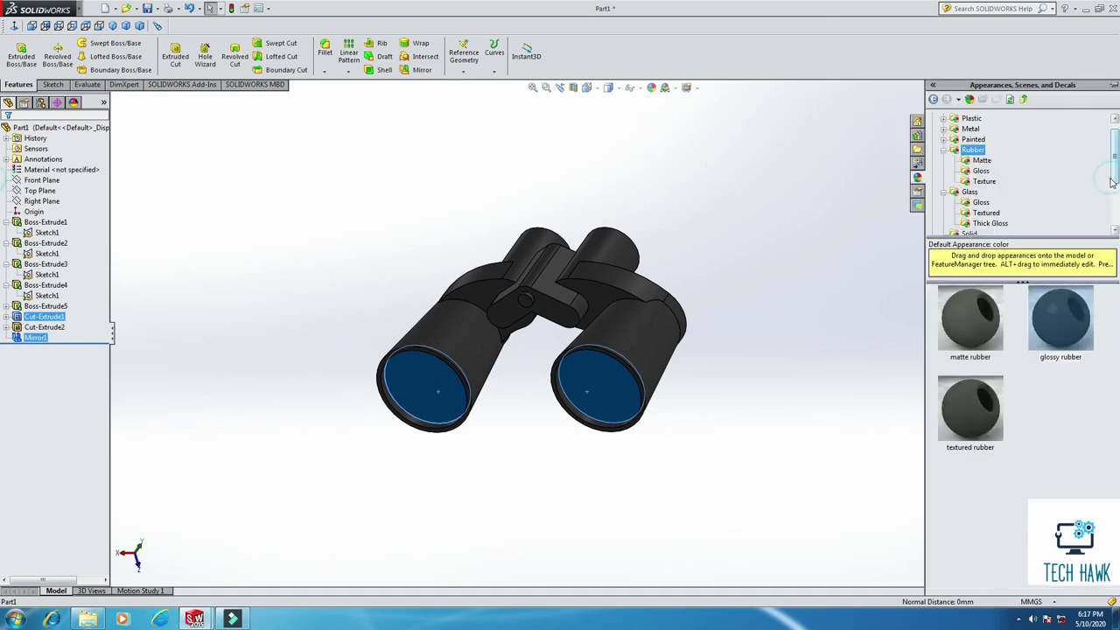
pyautogui.doubleClick(967, 192)
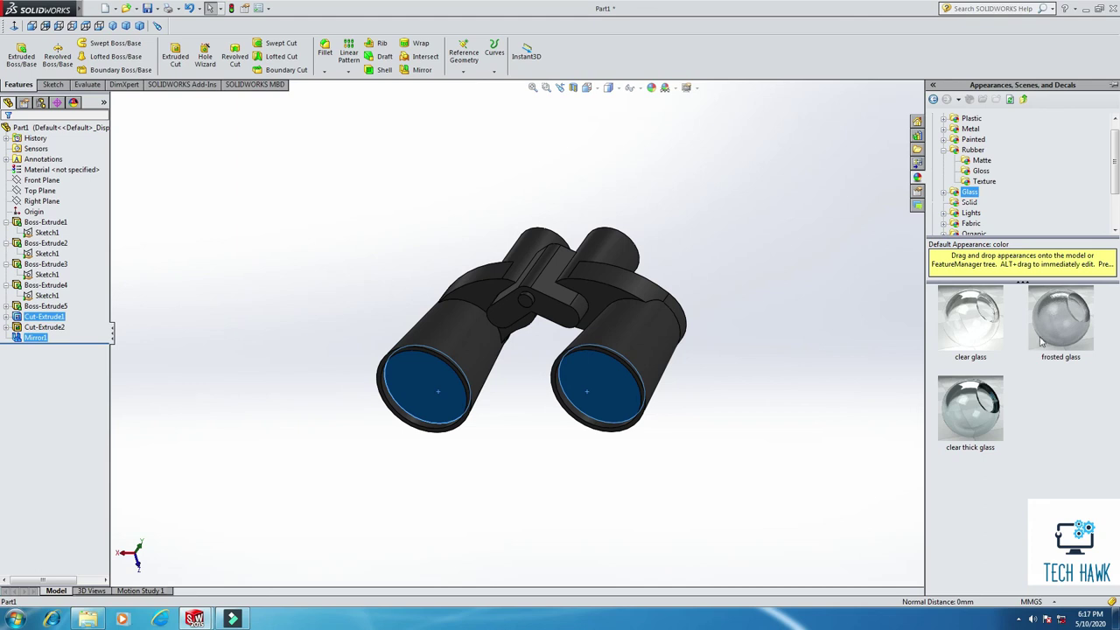
pyautogui.click(1050, 336)
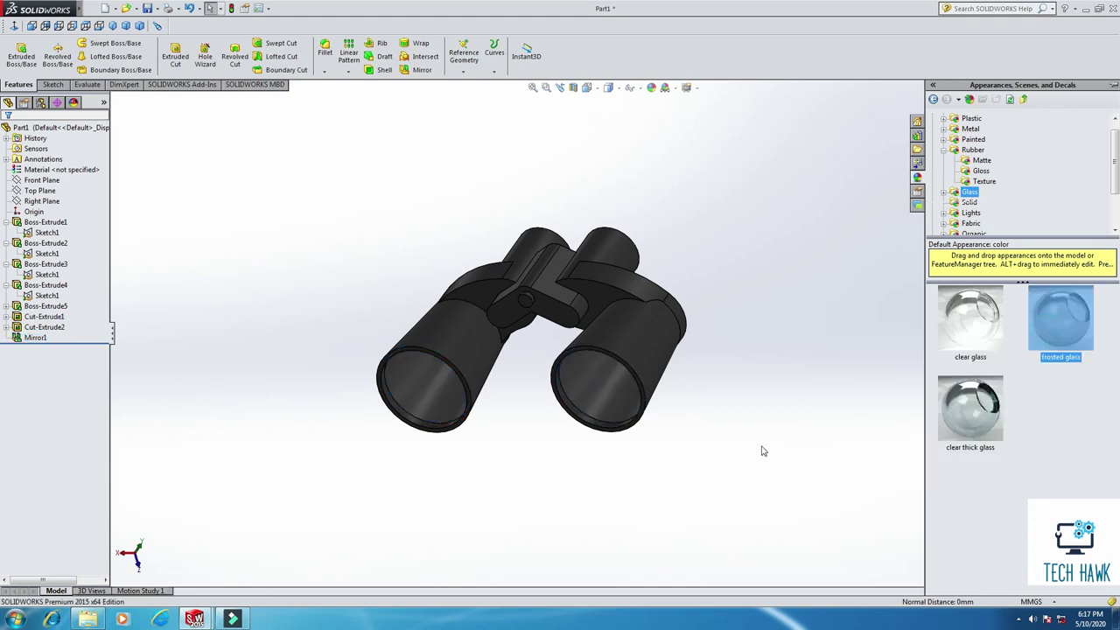
pyautogui.moveTo(705, 461); pyautogui.dragTo(548, 412, button='middle')
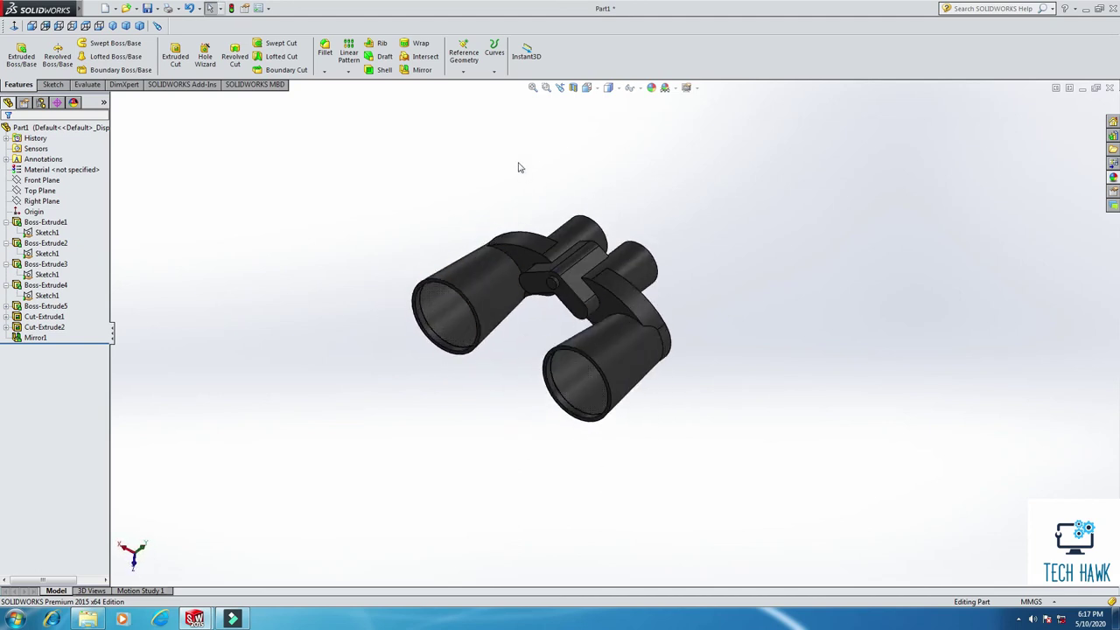
pyautogui.scroll(-5, 648, 328)
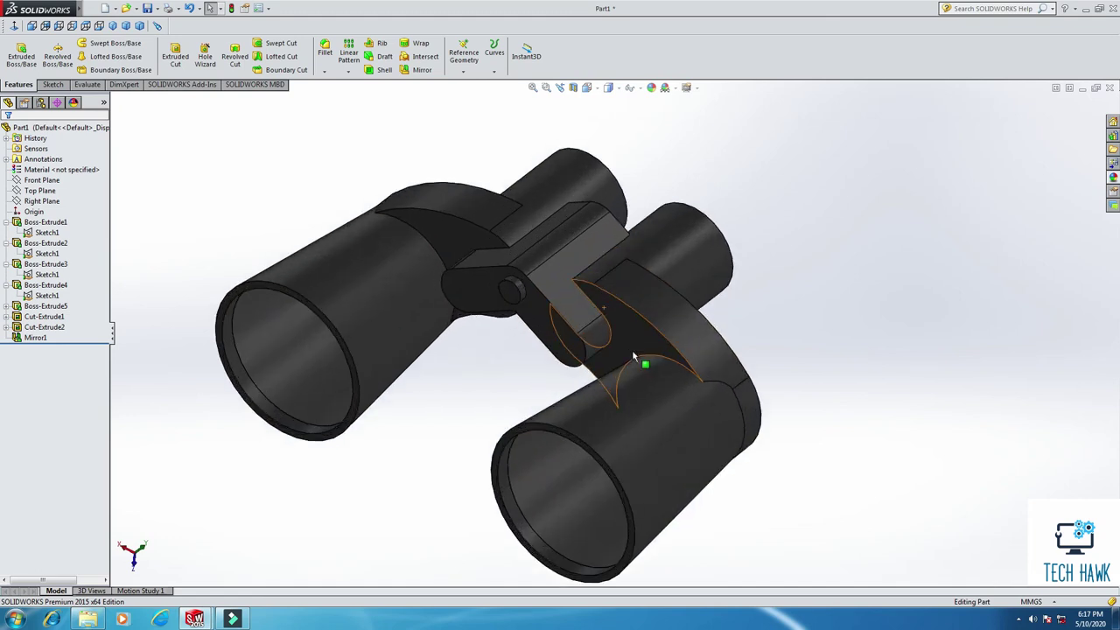